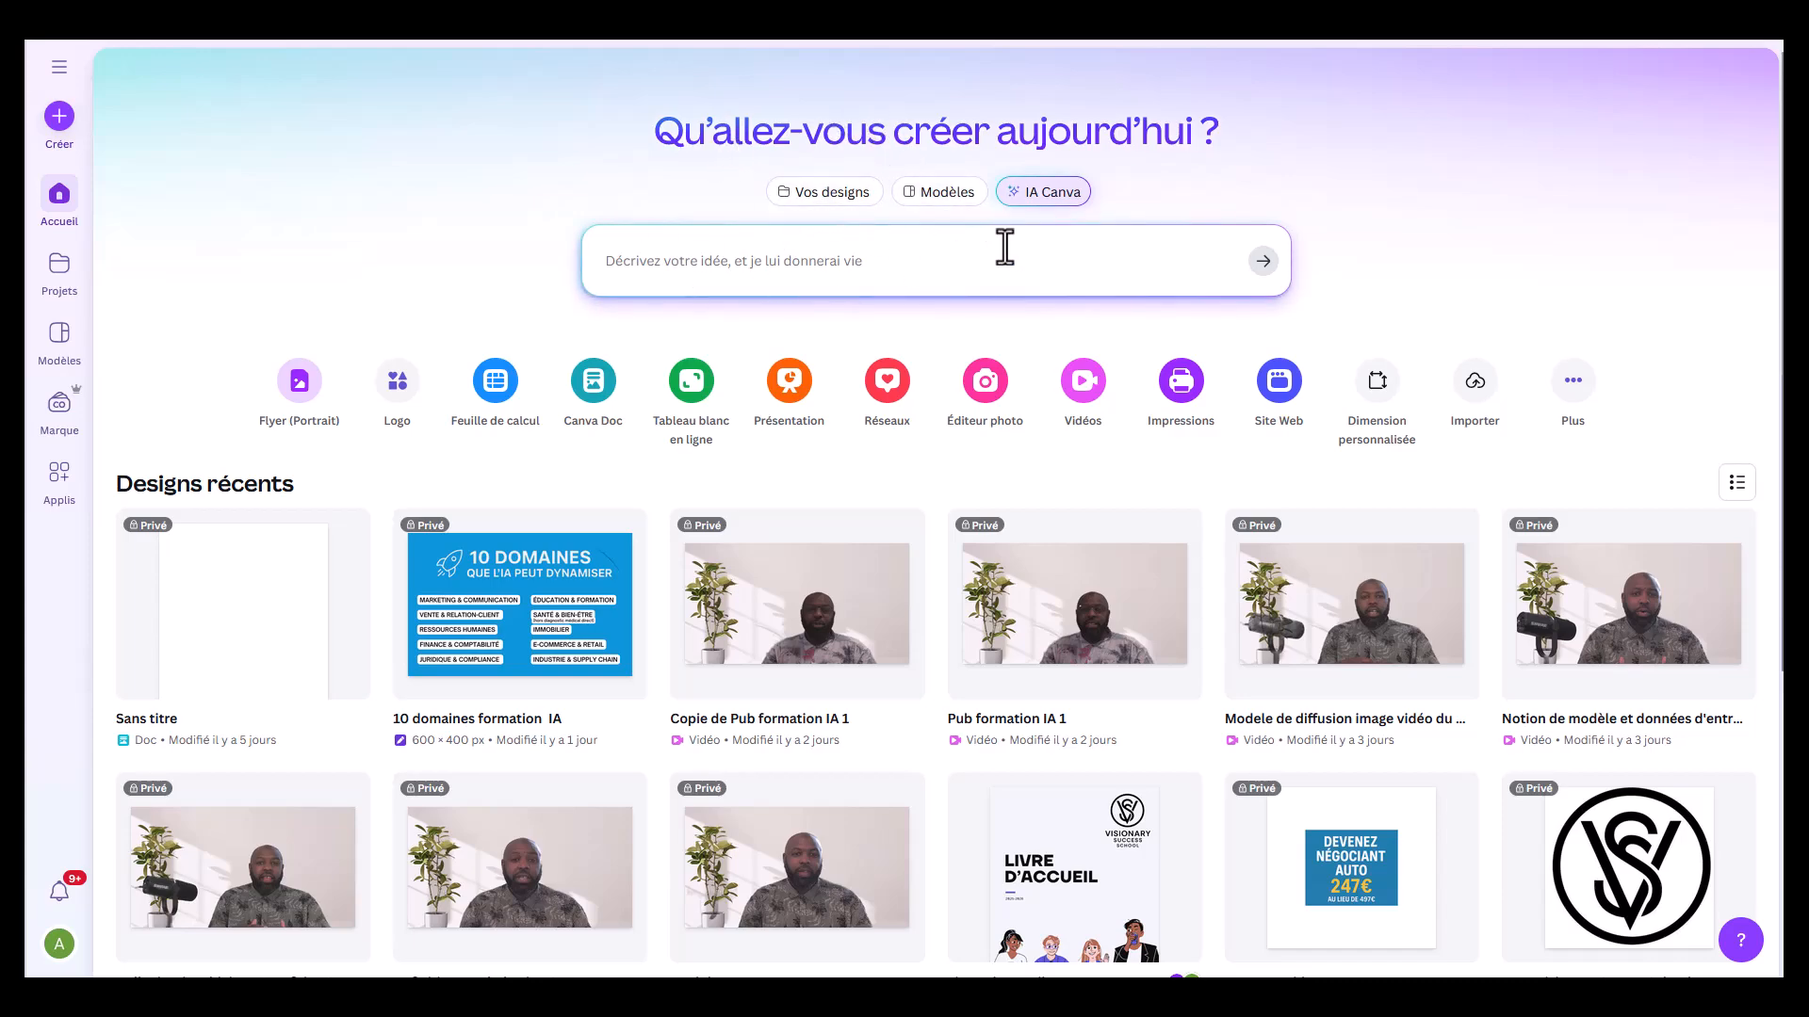
Step: Open IA Canva and write the prompt "crée moi une image pour ma formation en ligne sur l'intelligence articielle"
{"action": "left_click", "coordinate": [1048, 193]}
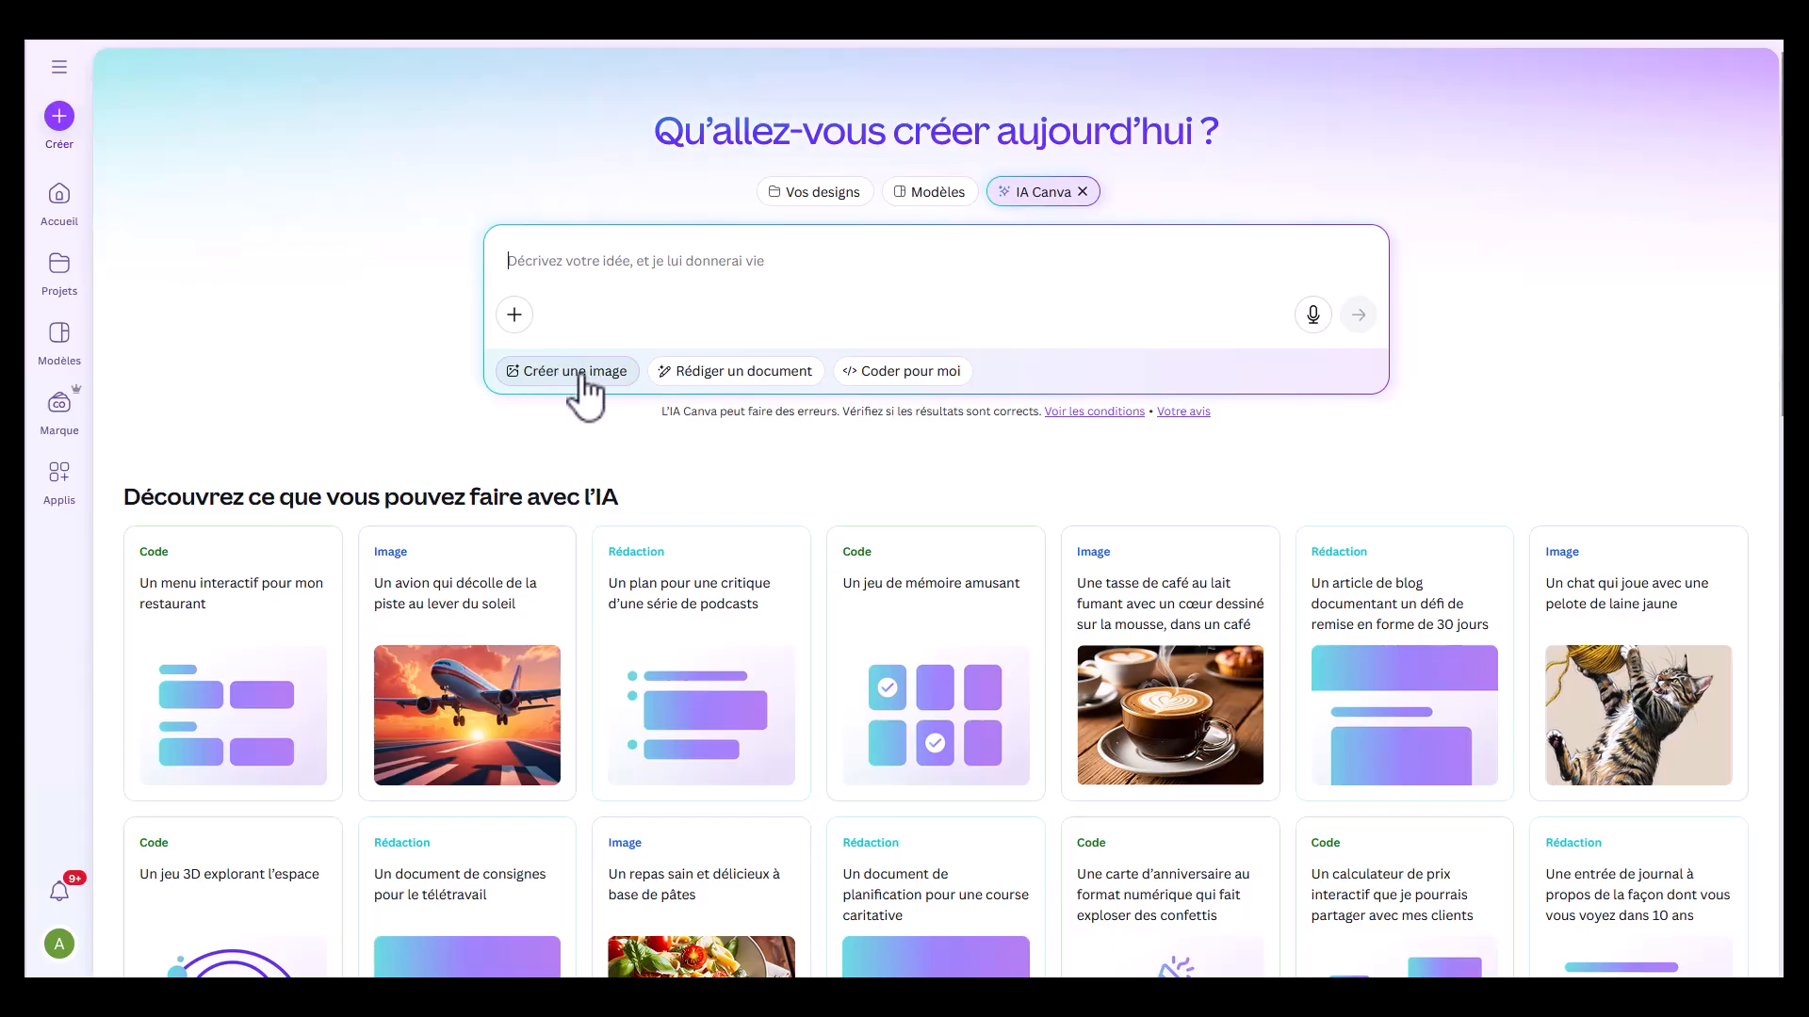
{"action": "type", "text": "cré"}
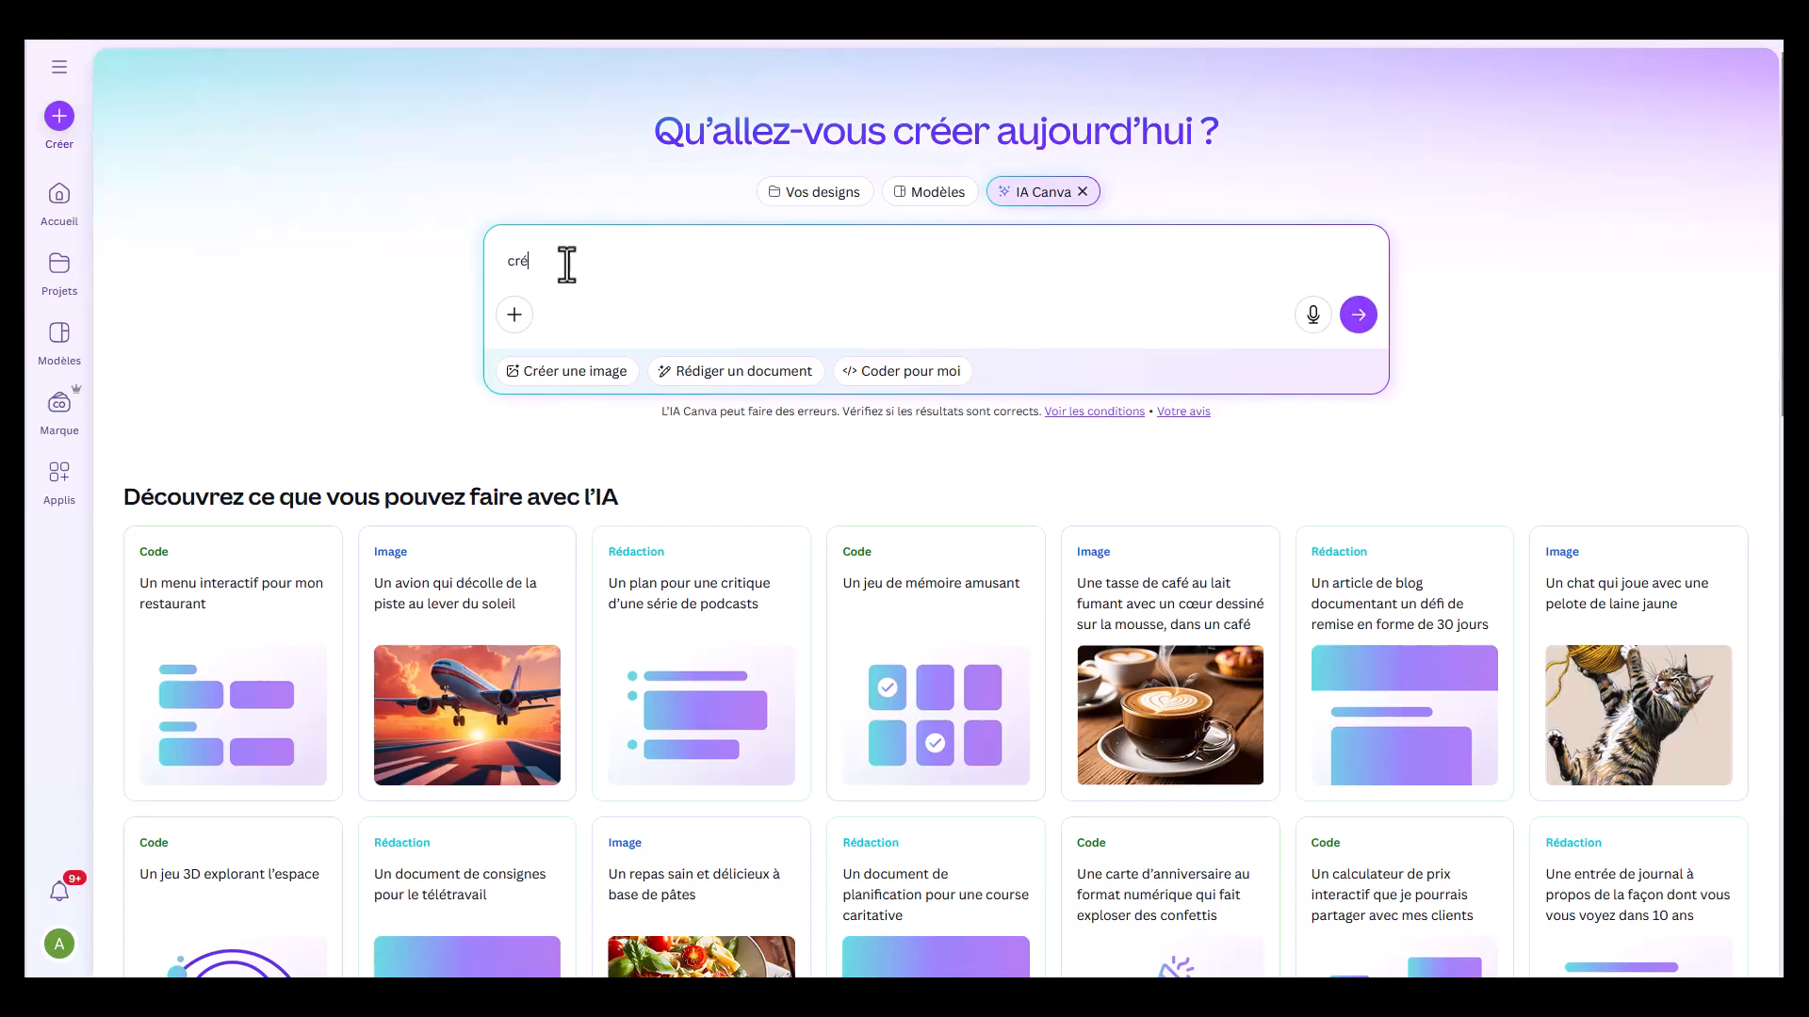
{"action": "type", "text": "e moi une image pour "}
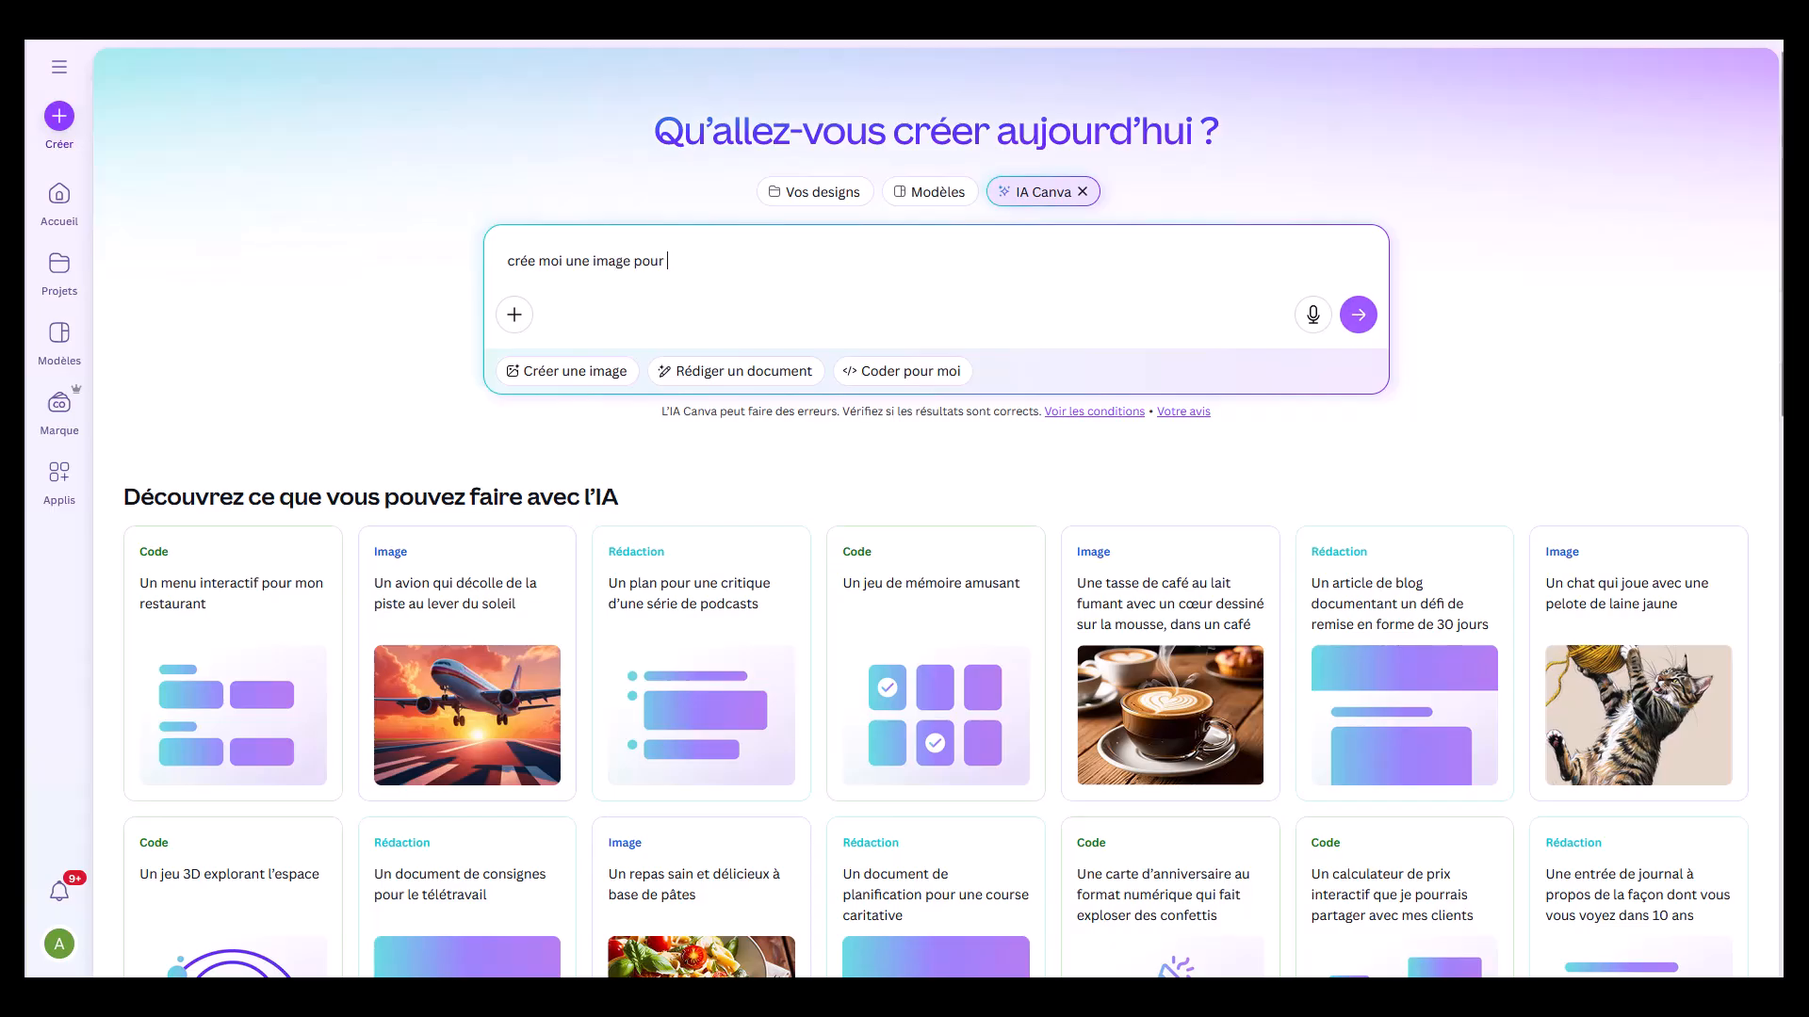
{"action": "type", "text": "ma format"}
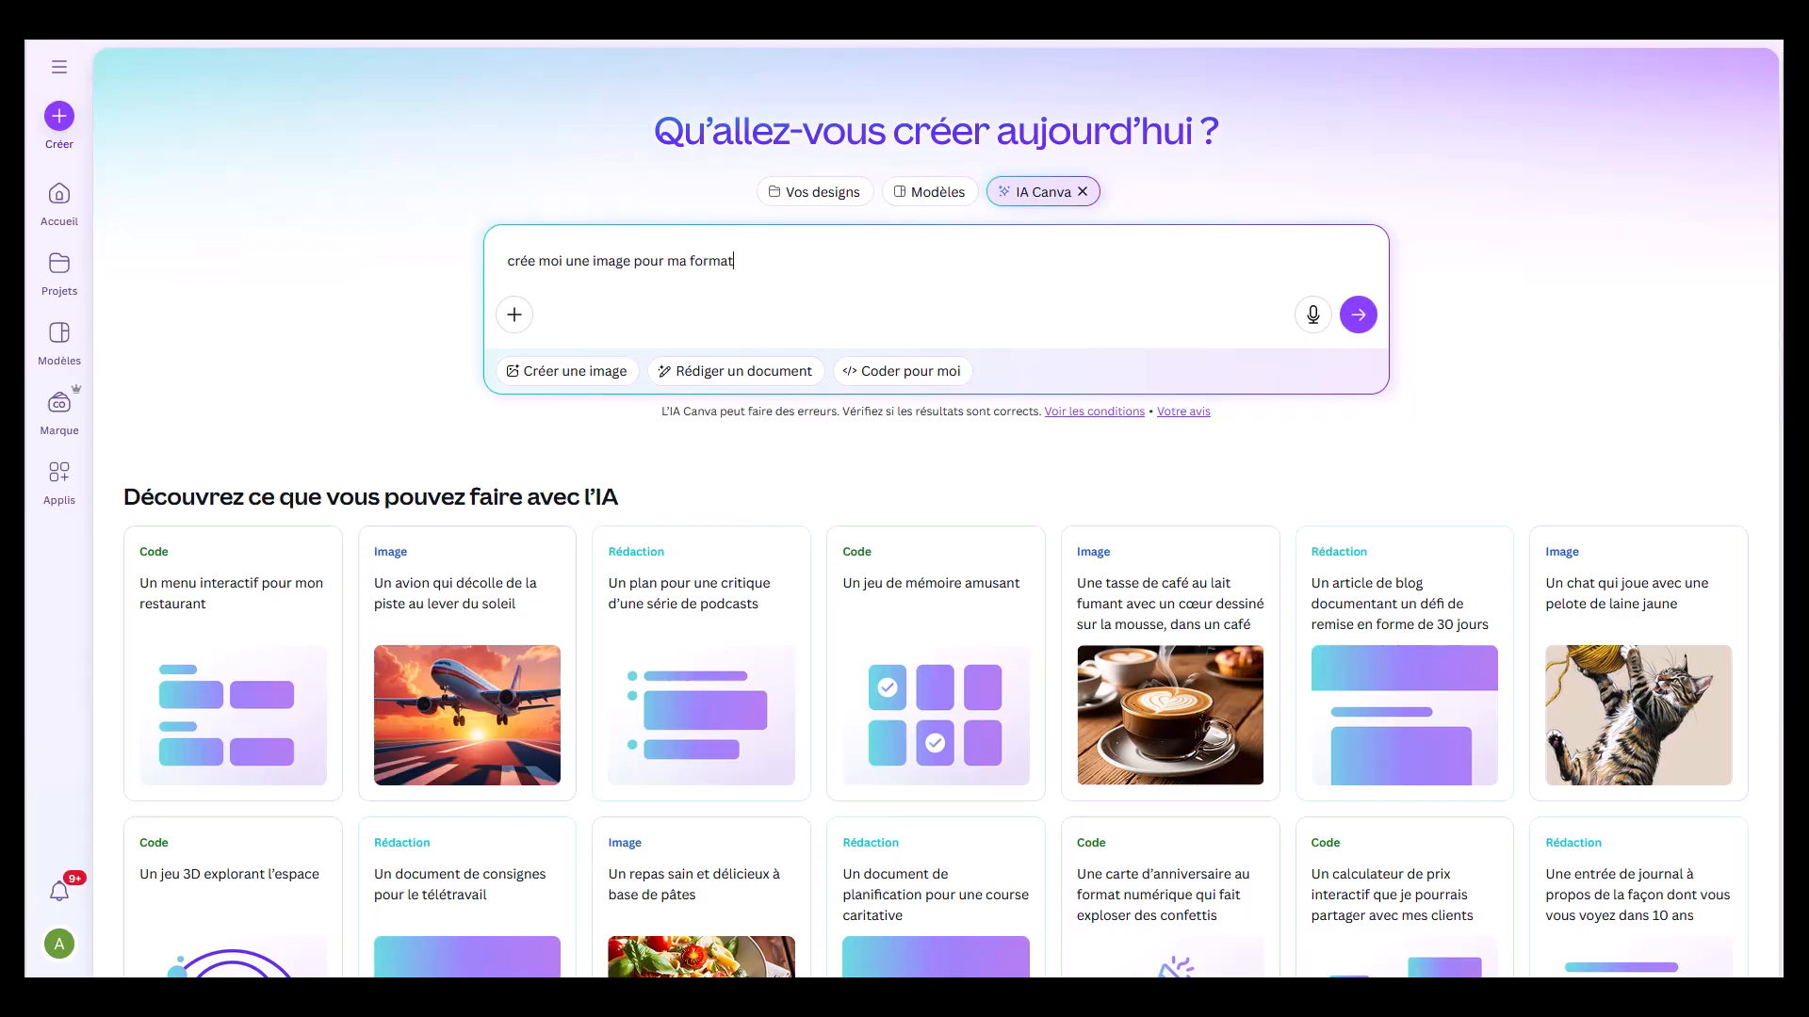
{"action": "type", "text": " formation en ligen sur l'intelligence articiell"}
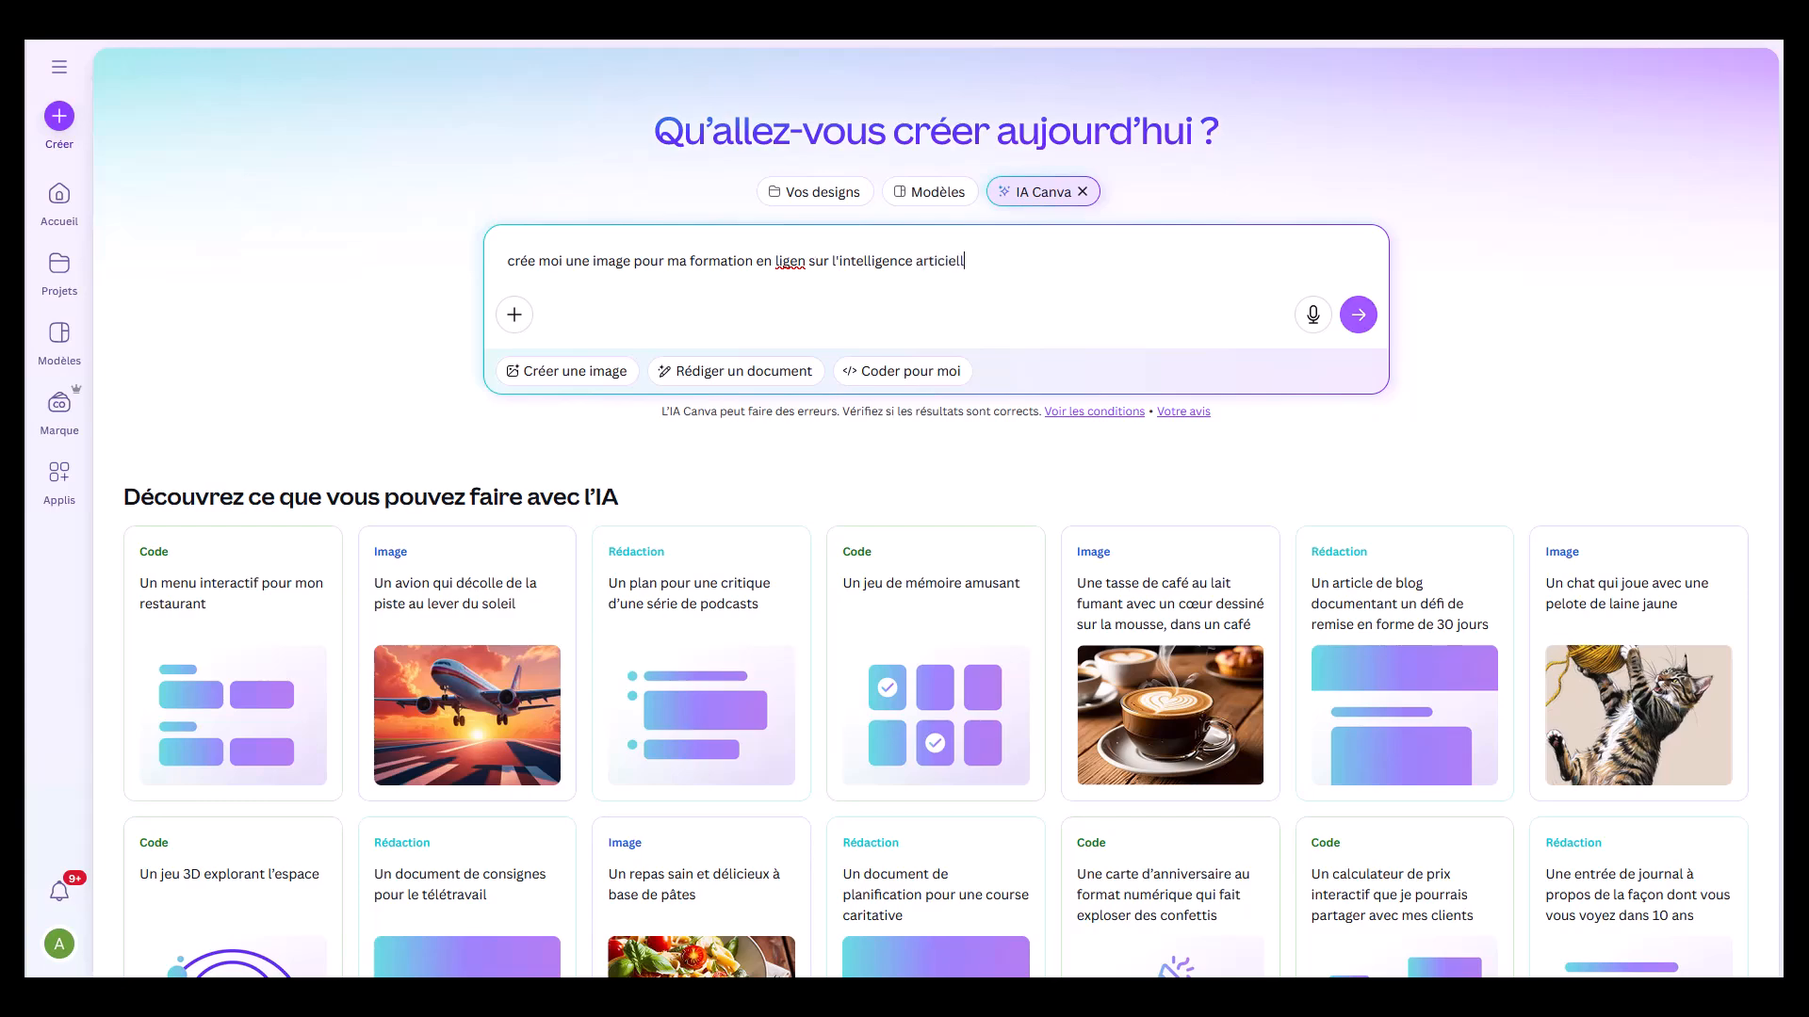
{"action": "type", "text": "e"}
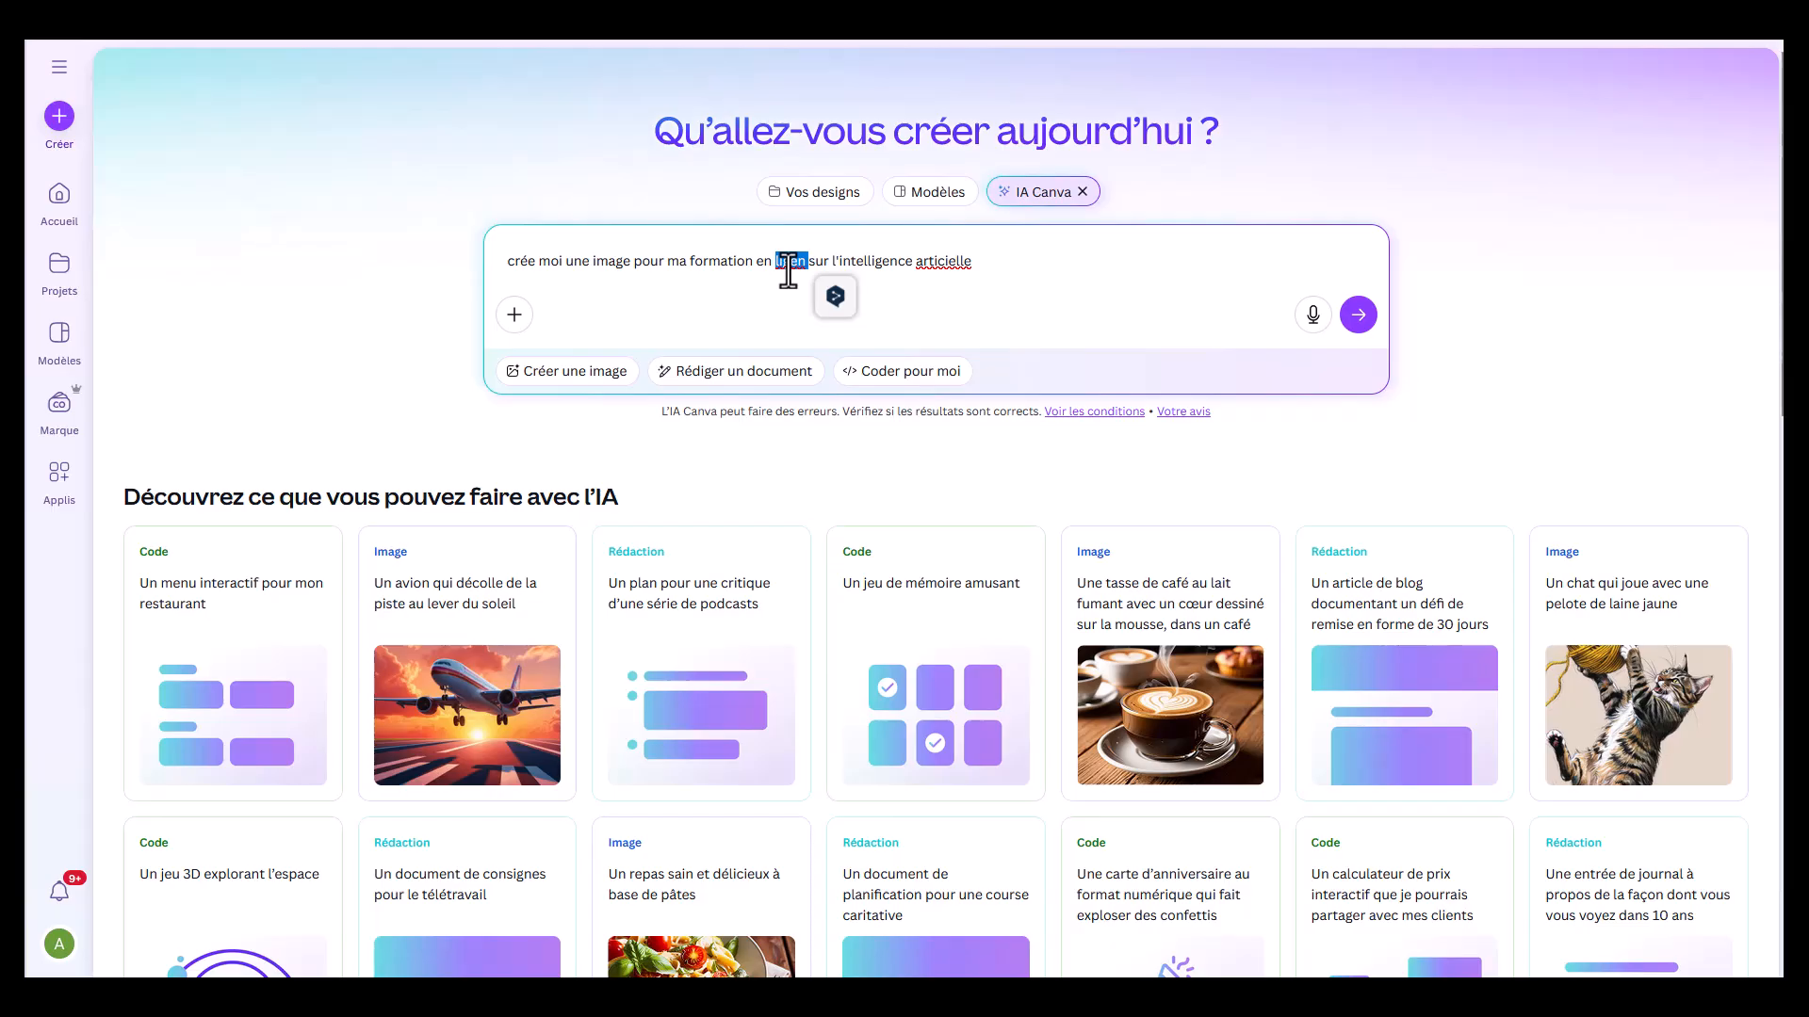
{"action": "type", "text": "ligne"}
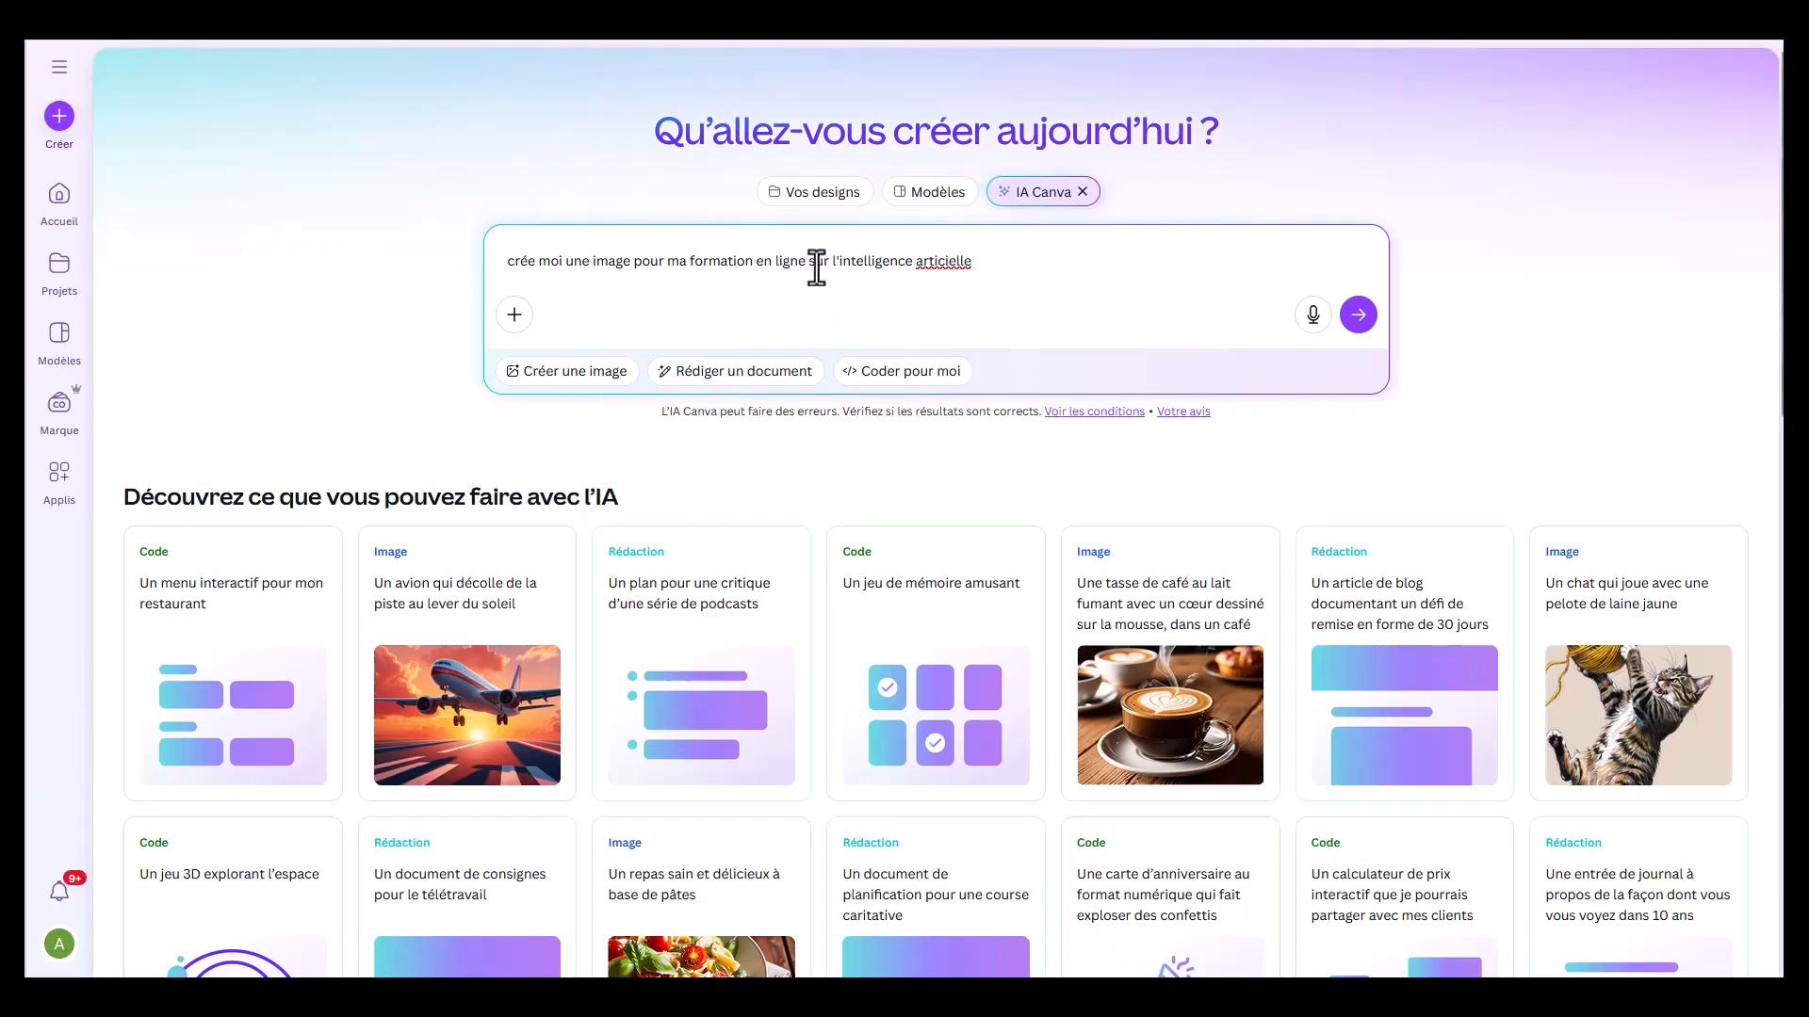
Step: Set the request to image creation and view the available aspect ratios and the earlier generated images
{"action": "left_click", "coordinate": [568, 375]}
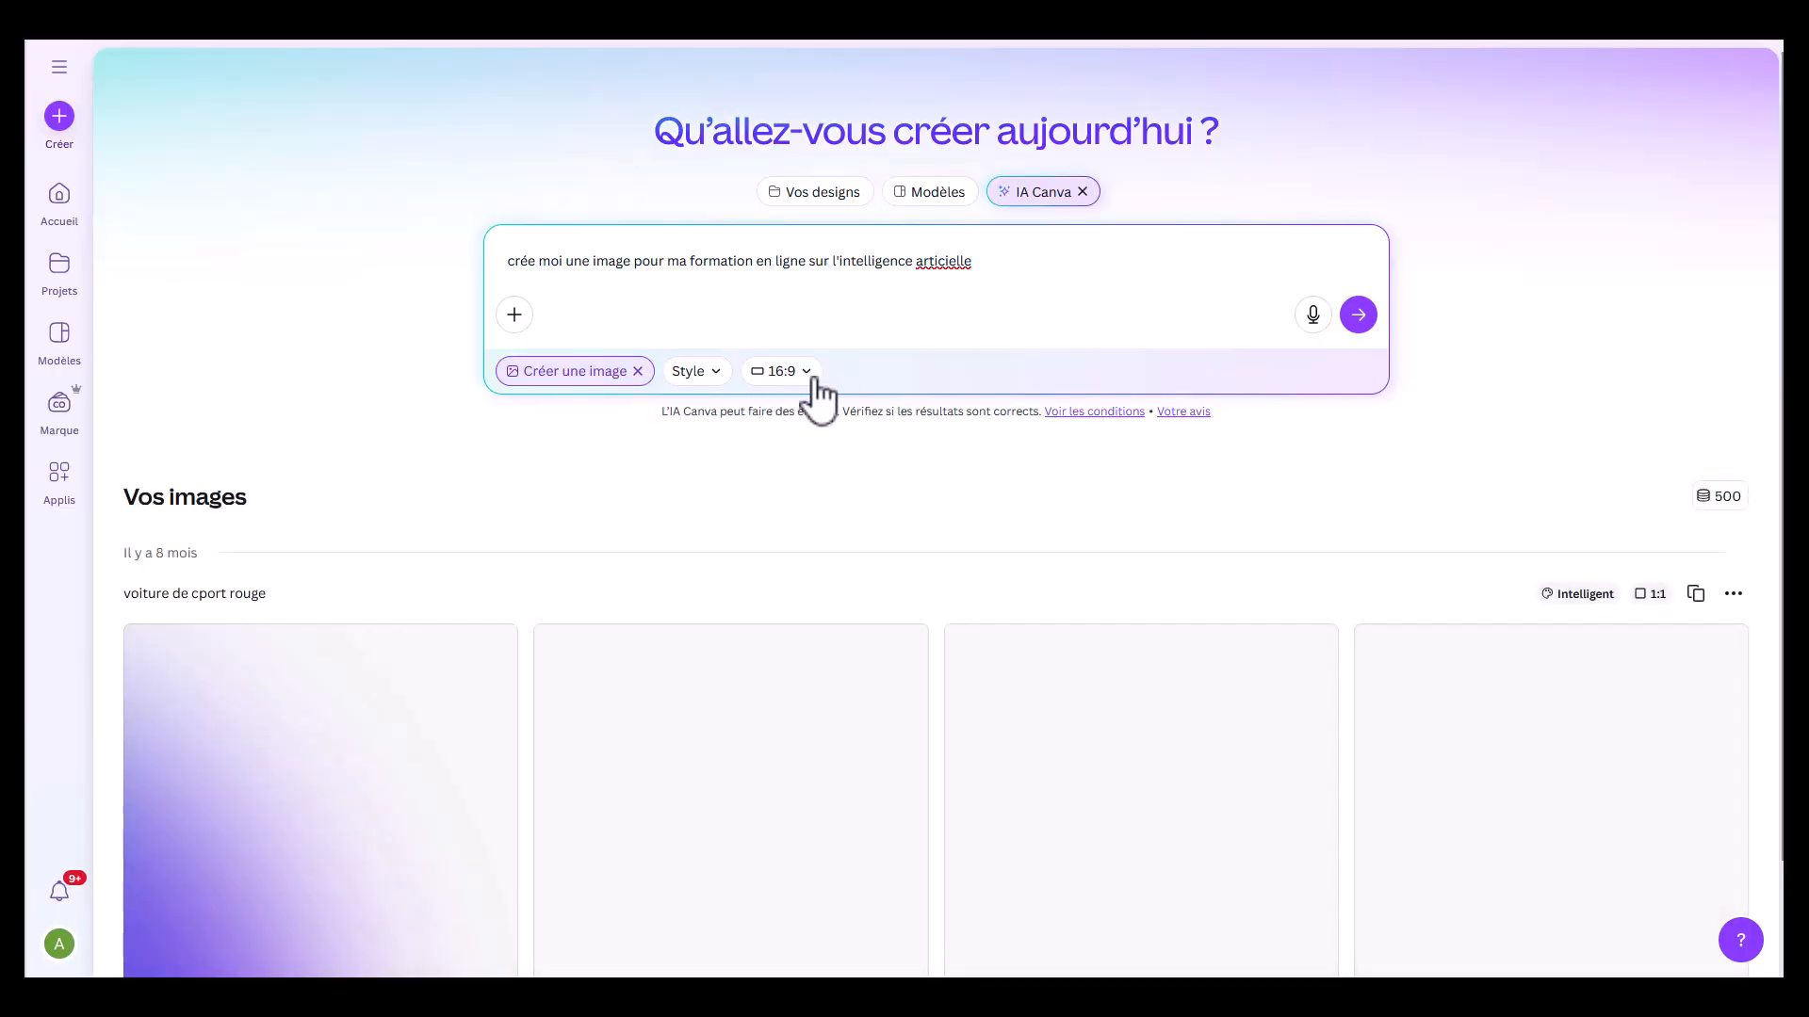
{"action": "left_click", "coordinate": [787, 377]}
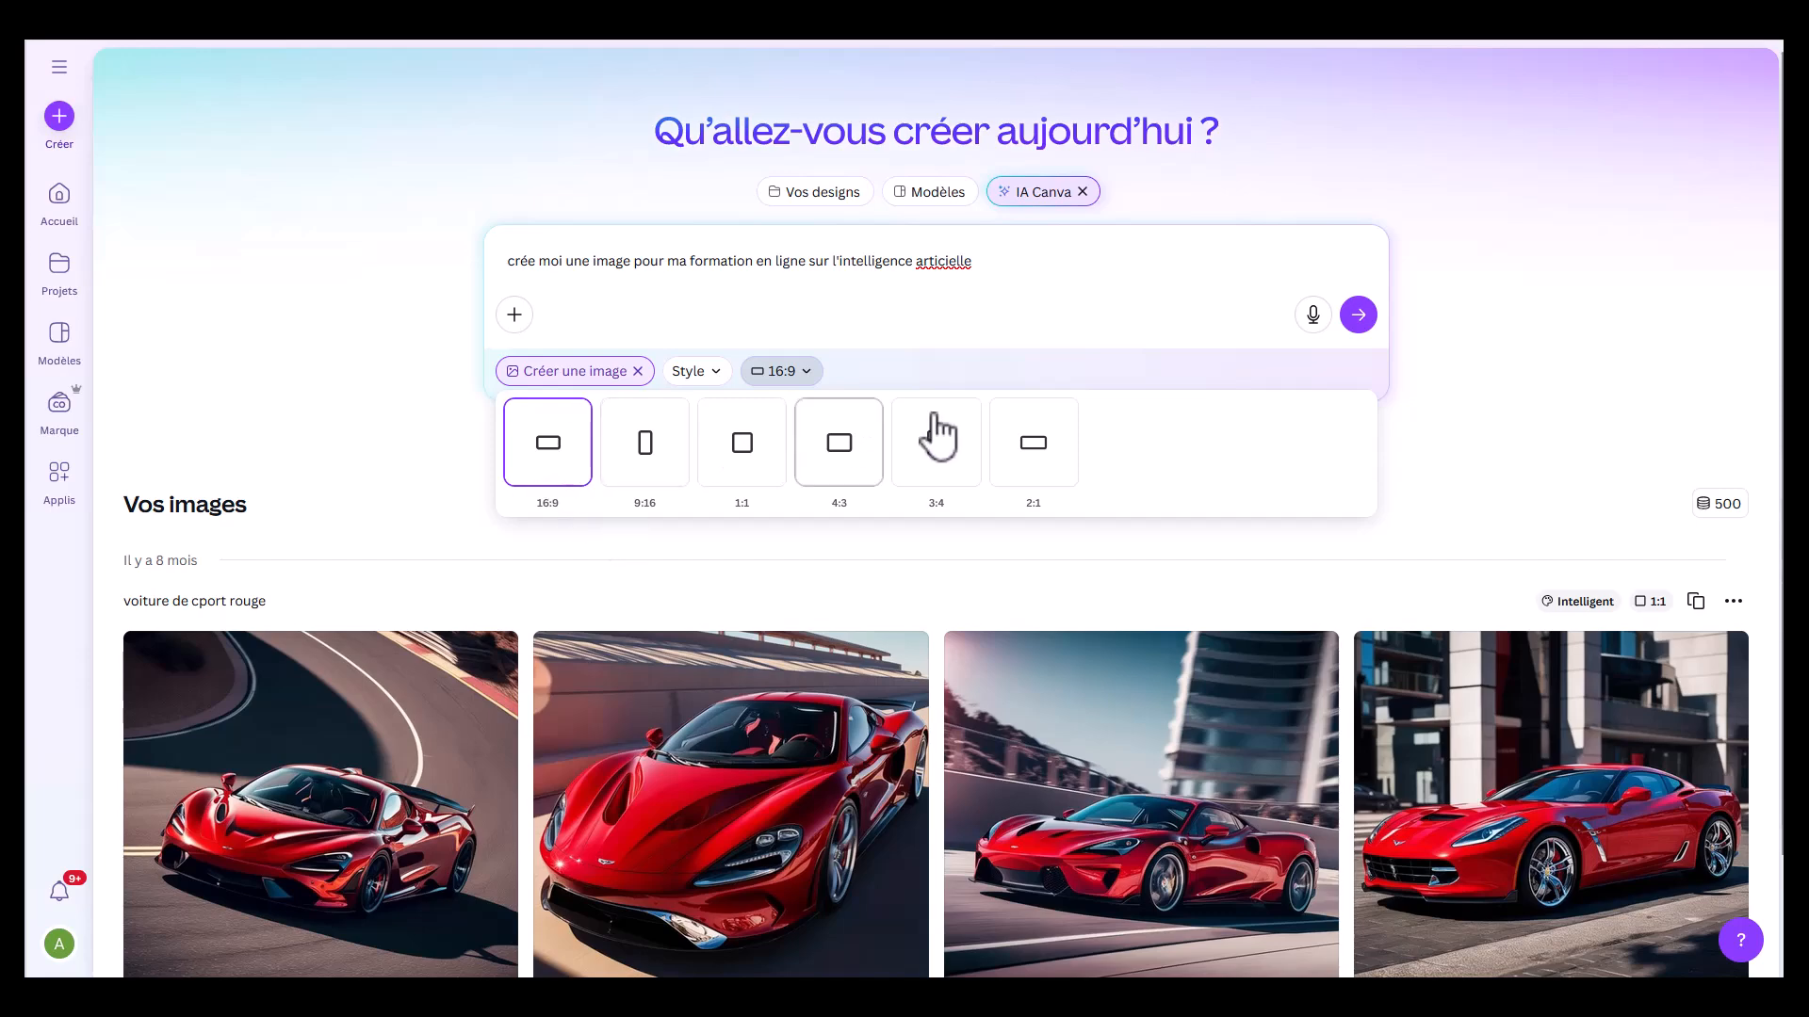
{"action": "scroll", "coordinate": [969, 432], "scroll_direction": "down", "scroll_amount": 1}
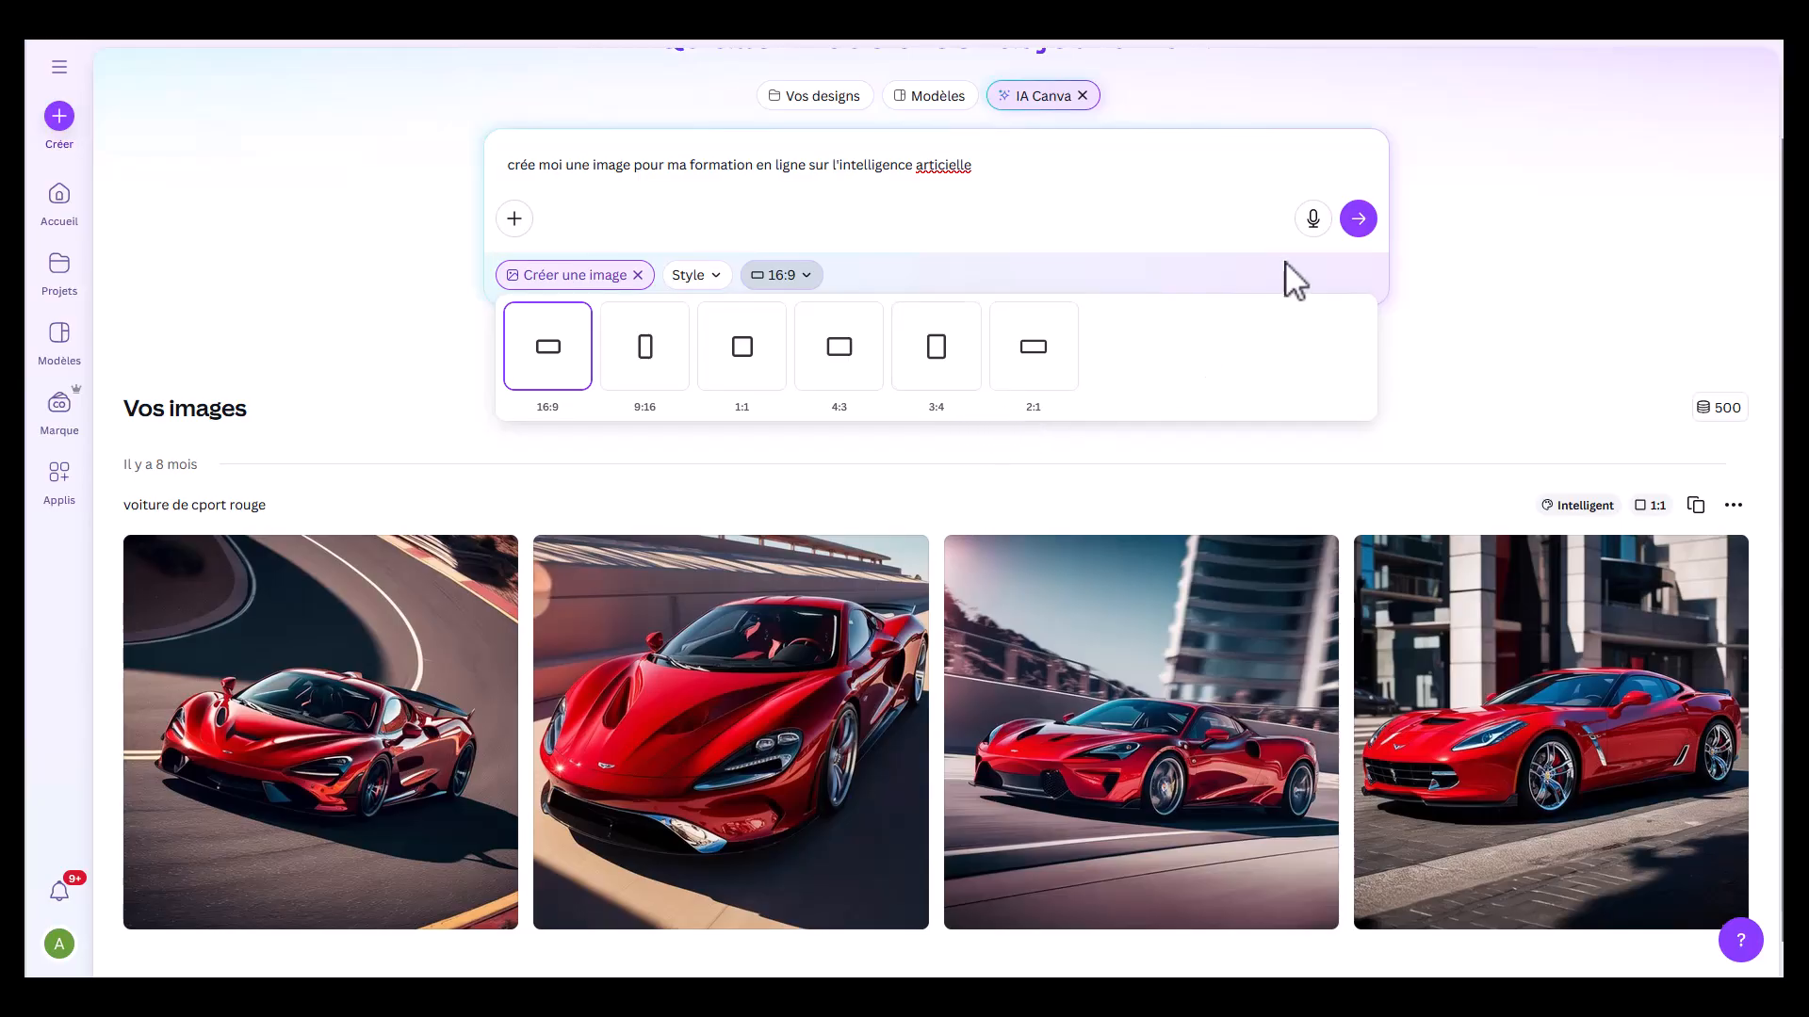
{"action": "scroll", "coordinate": [1244, 355], "scroll_direction": "down", "scroll_amount": 1}
{"action": "scroll", "coordinate": [1172, 335], "scroll_direction": "up", "scroll_amount": 1}
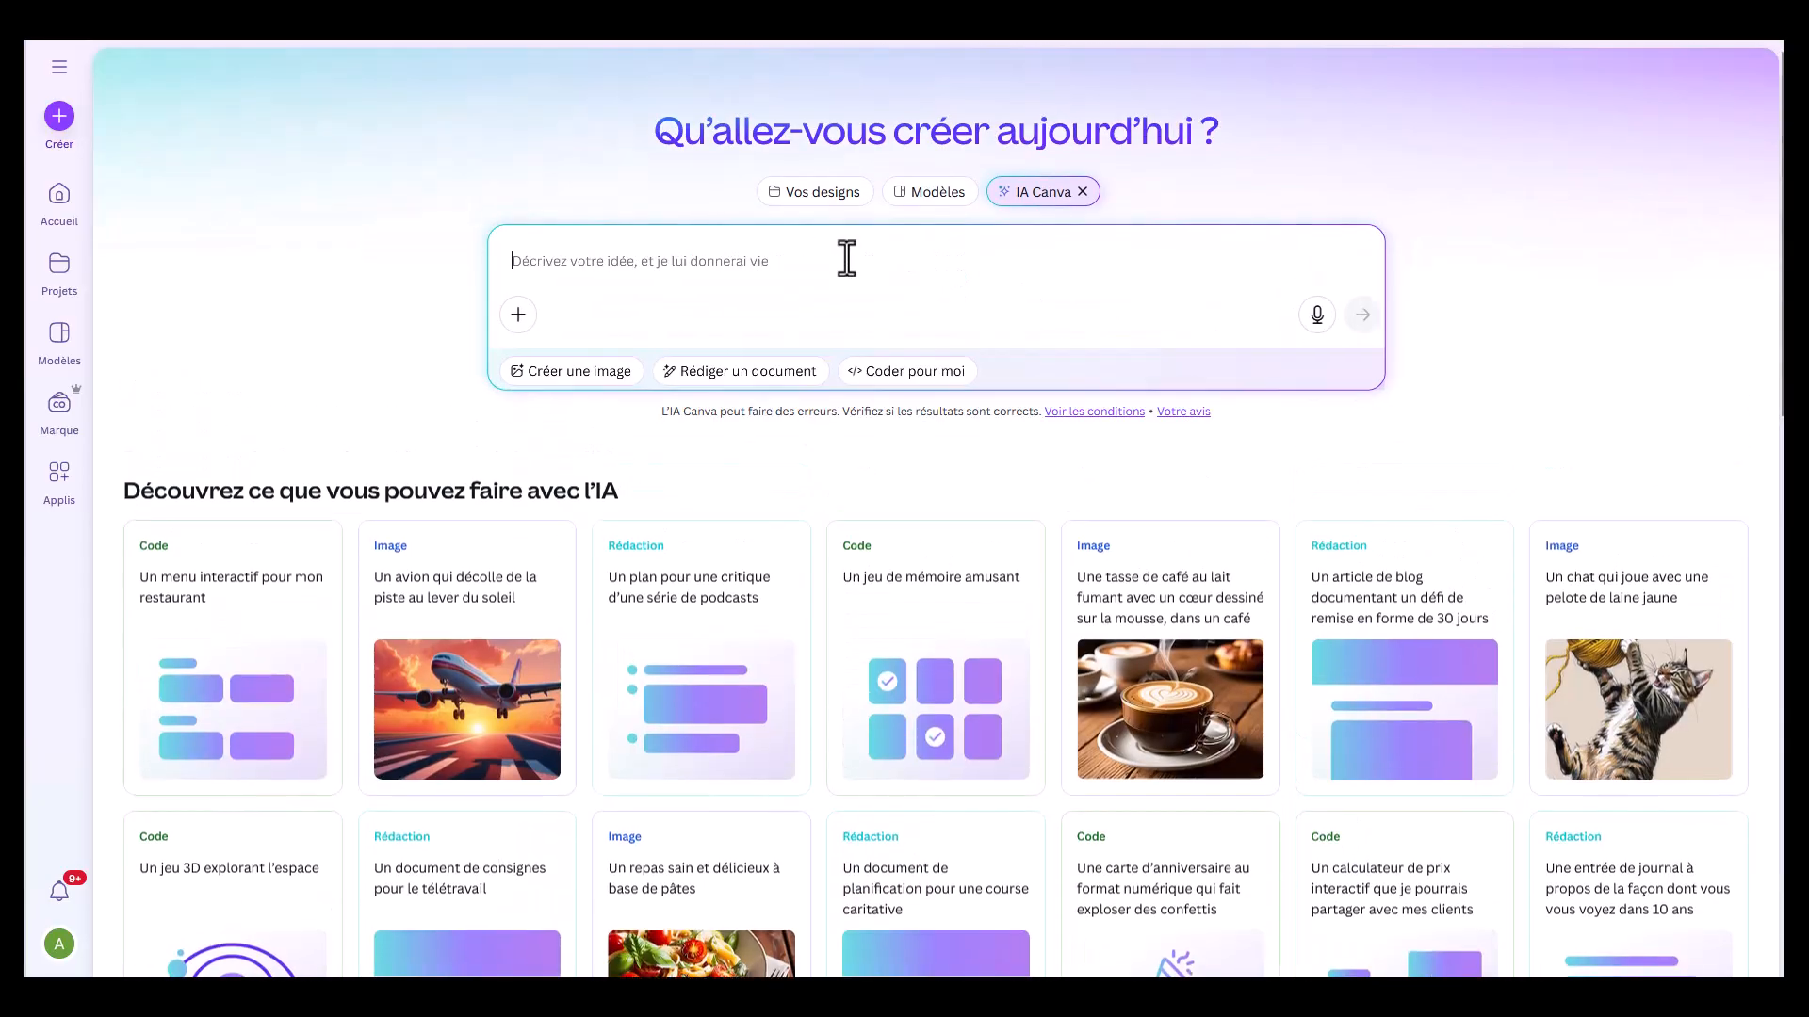
Step: Write the IA Canva prompt "cree moi une image ultrarealiste pour faire la promotion de ma formation en ligne sur l'intelligence artificielle"
{"action": "type", "text": "cree m"}
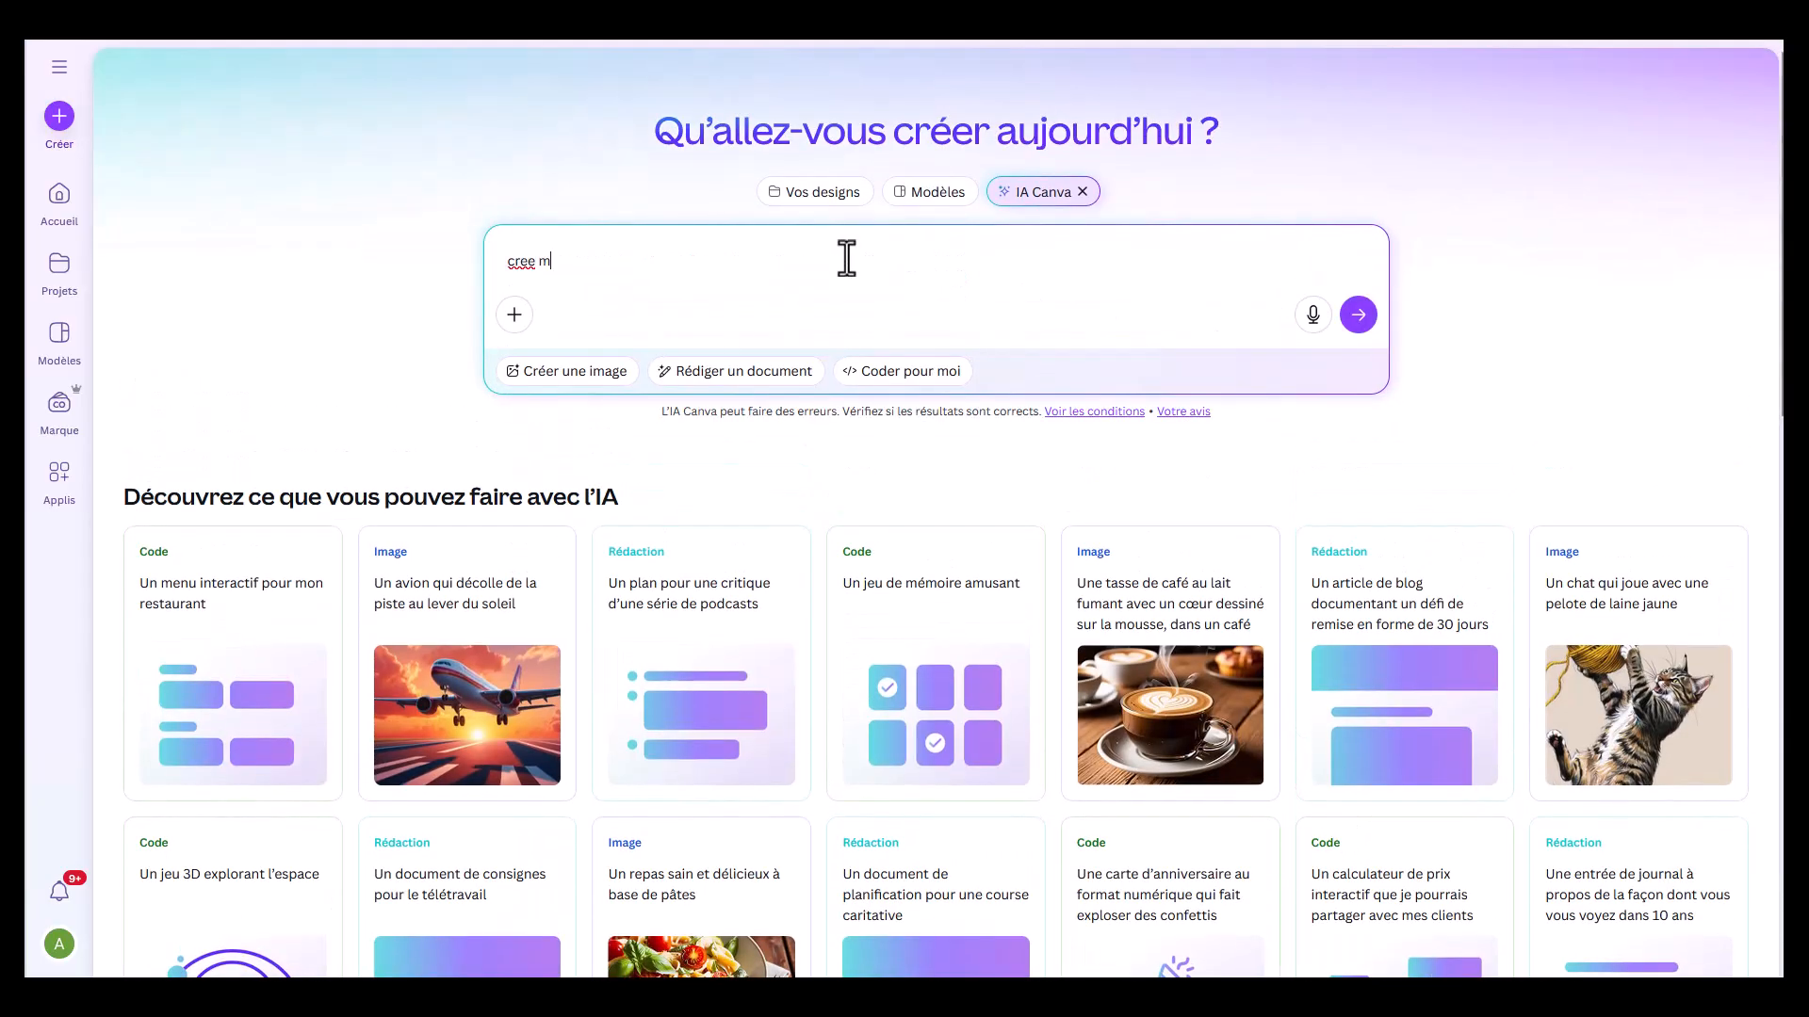
{"action": "type", "text": "oi une image ultra"}
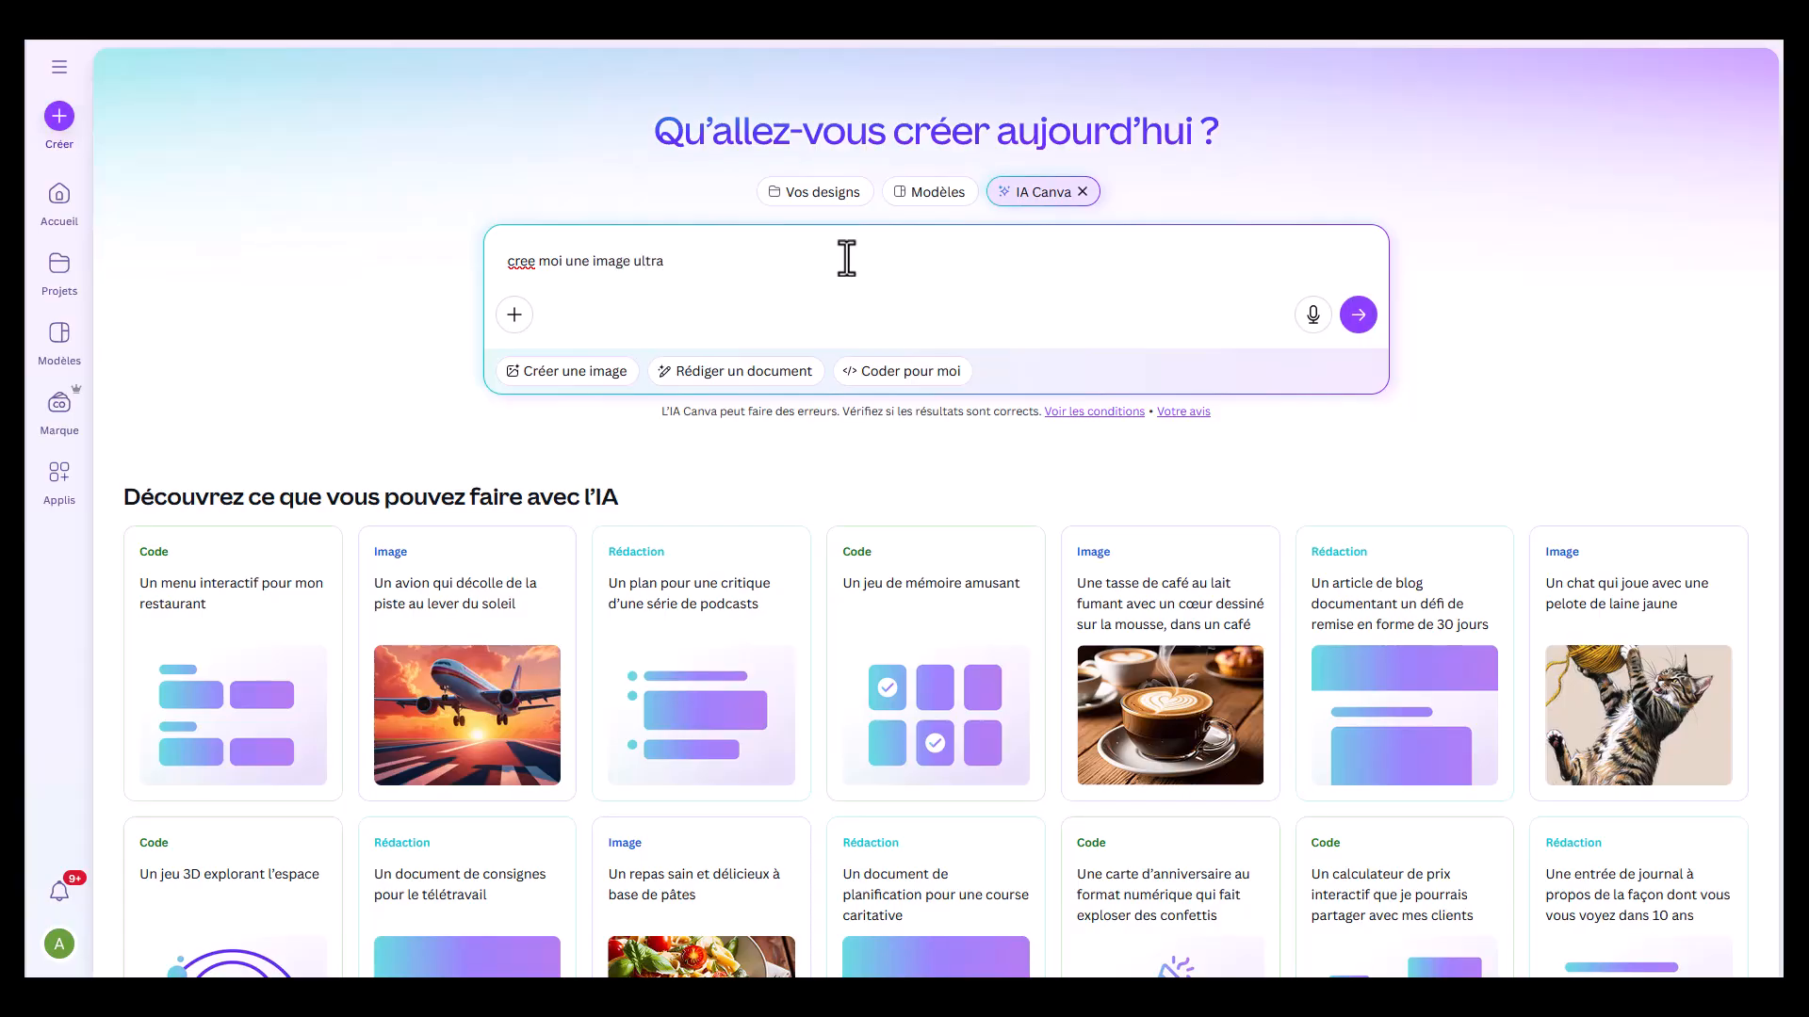
{"action": "type", "text": "realiste pour"}
{"action": "type", "text": "faire la promotion de ma fo"}
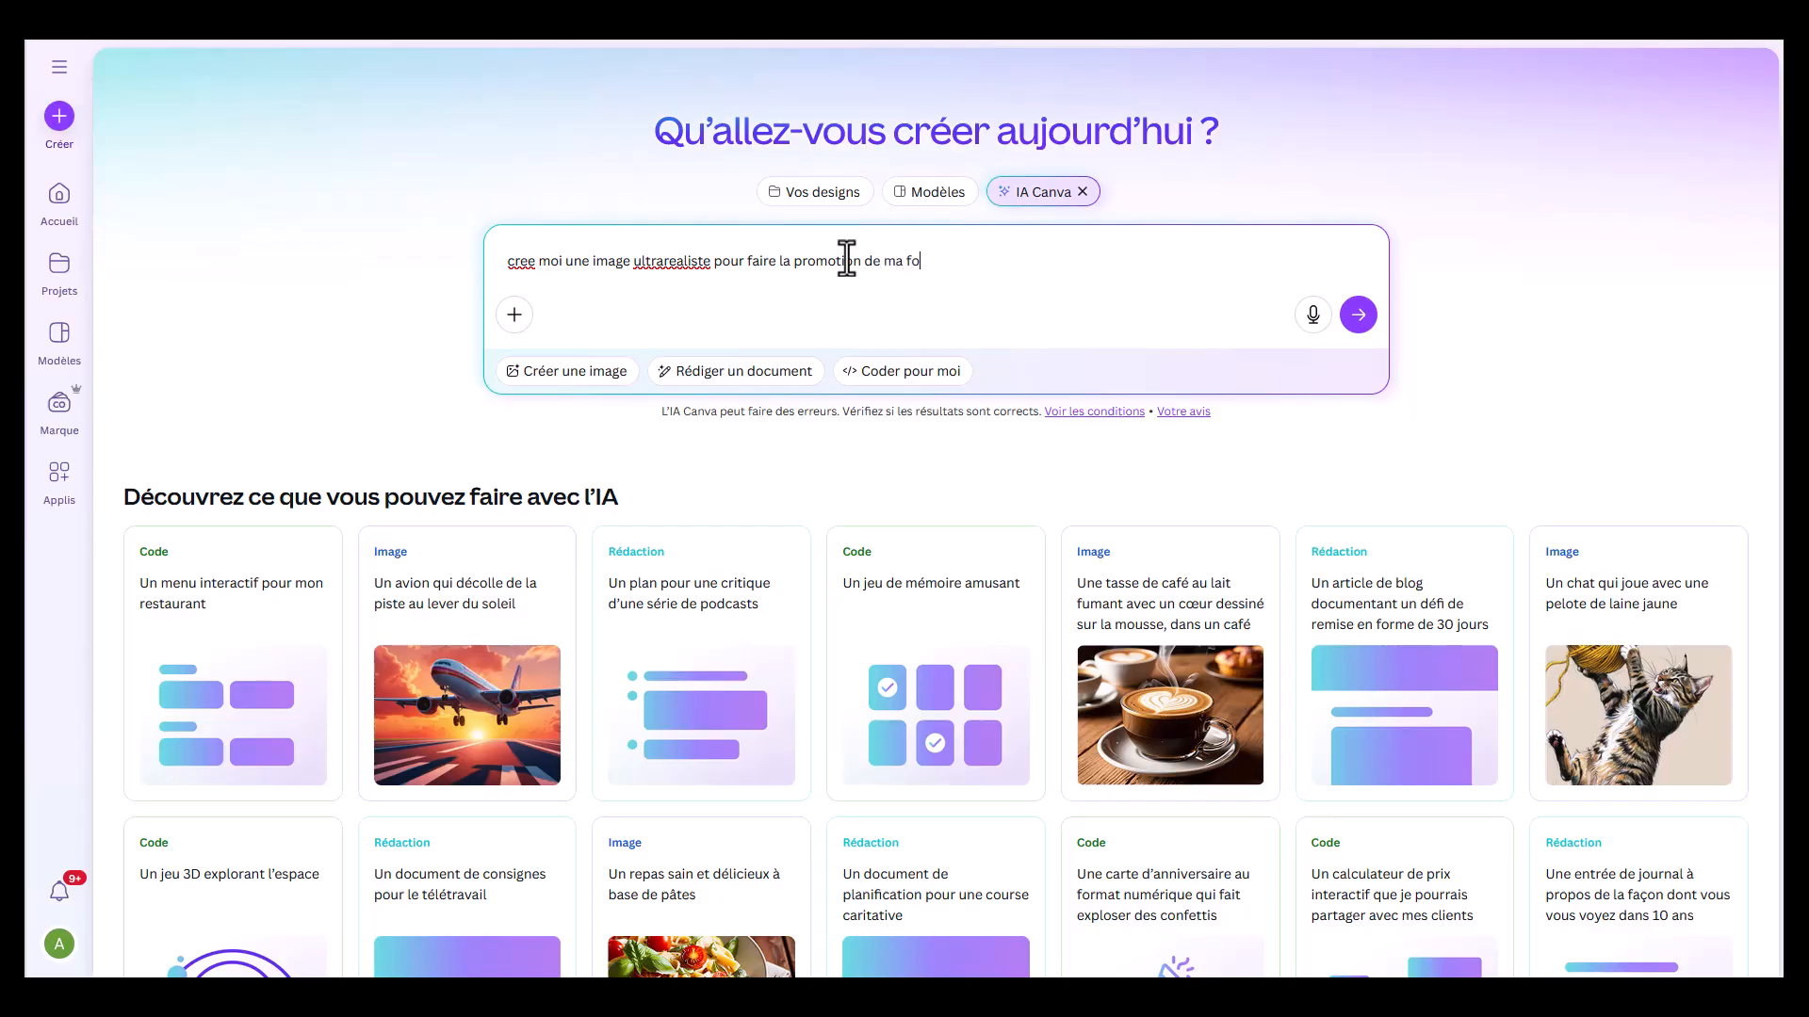
{"action": "type", "text": "rmation en lig"}
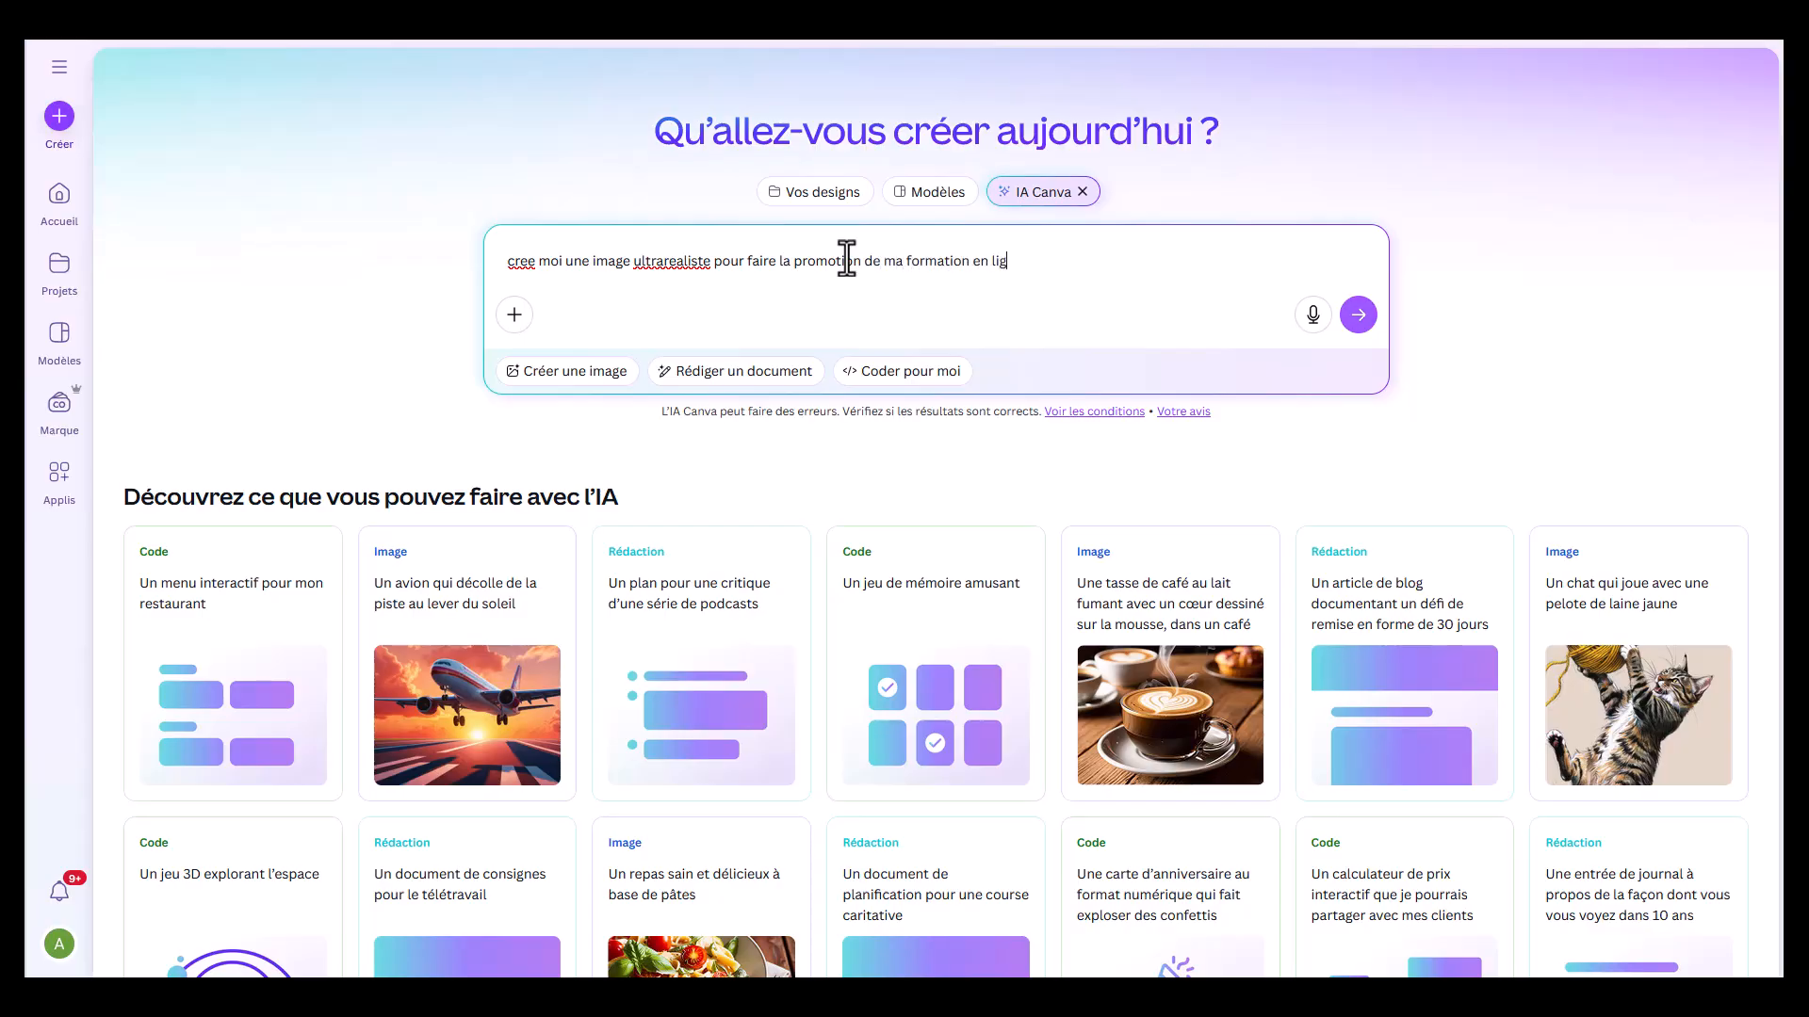
{"action": "type", "text": "ne sur l'intelligence"}
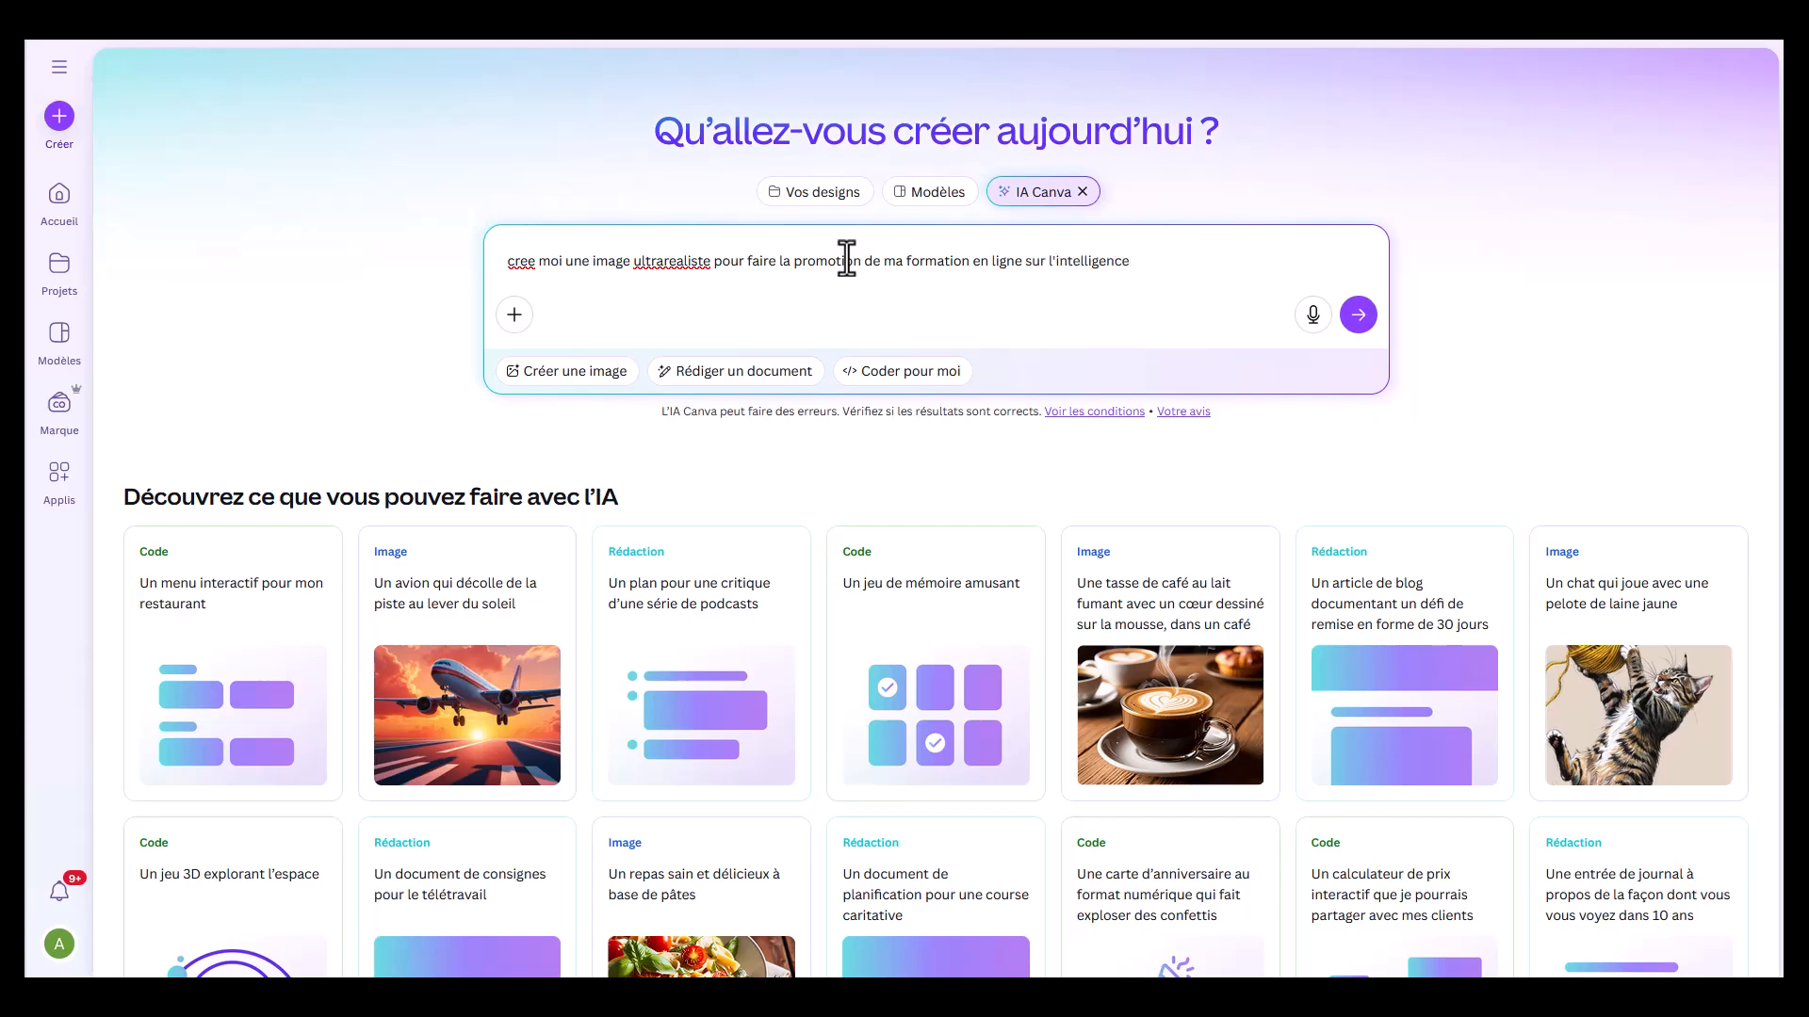
{"action": "type", "text": " artificielle"}
Step: Copy the whole prompt for reuse and try to generate a 16:9 image from it in image creation mode
{"action": "key", "text": "ctrl+a"}
{"action": "key", "text": "ctrl+c"}
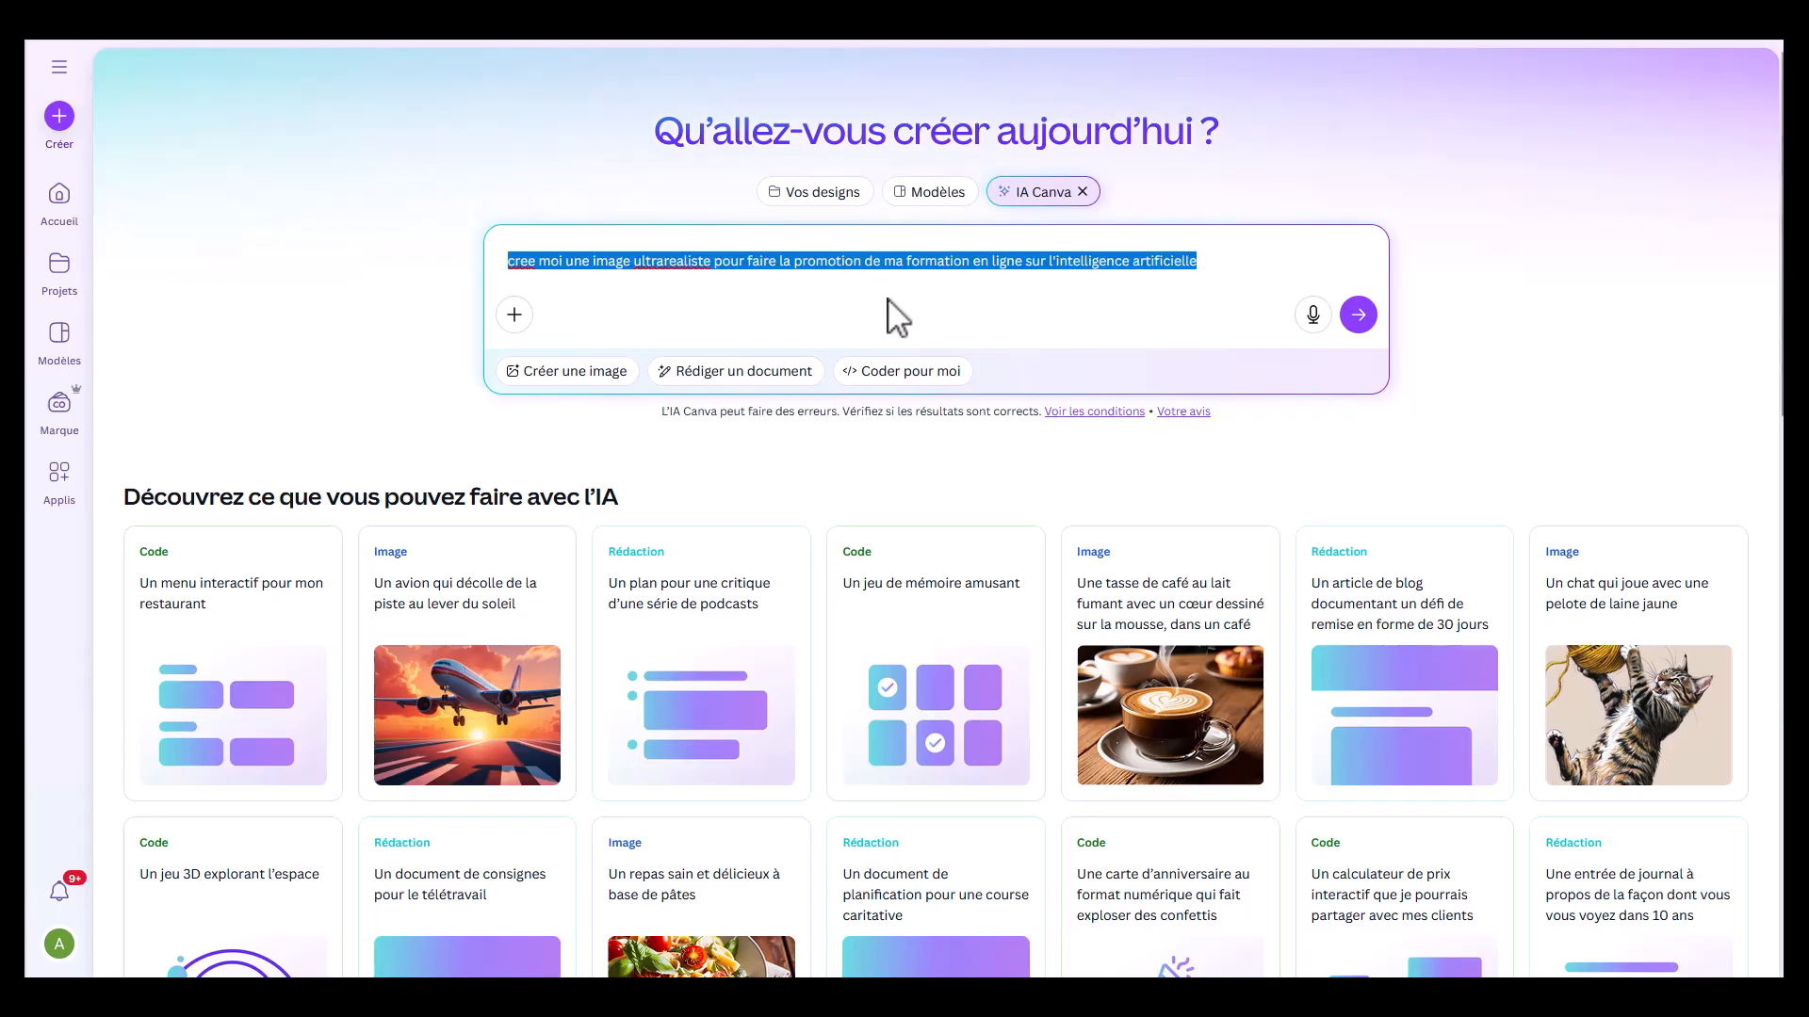
{"action": "key", "text": "BackSpace"}
{"action": "key", "text": "ctrl+v"}
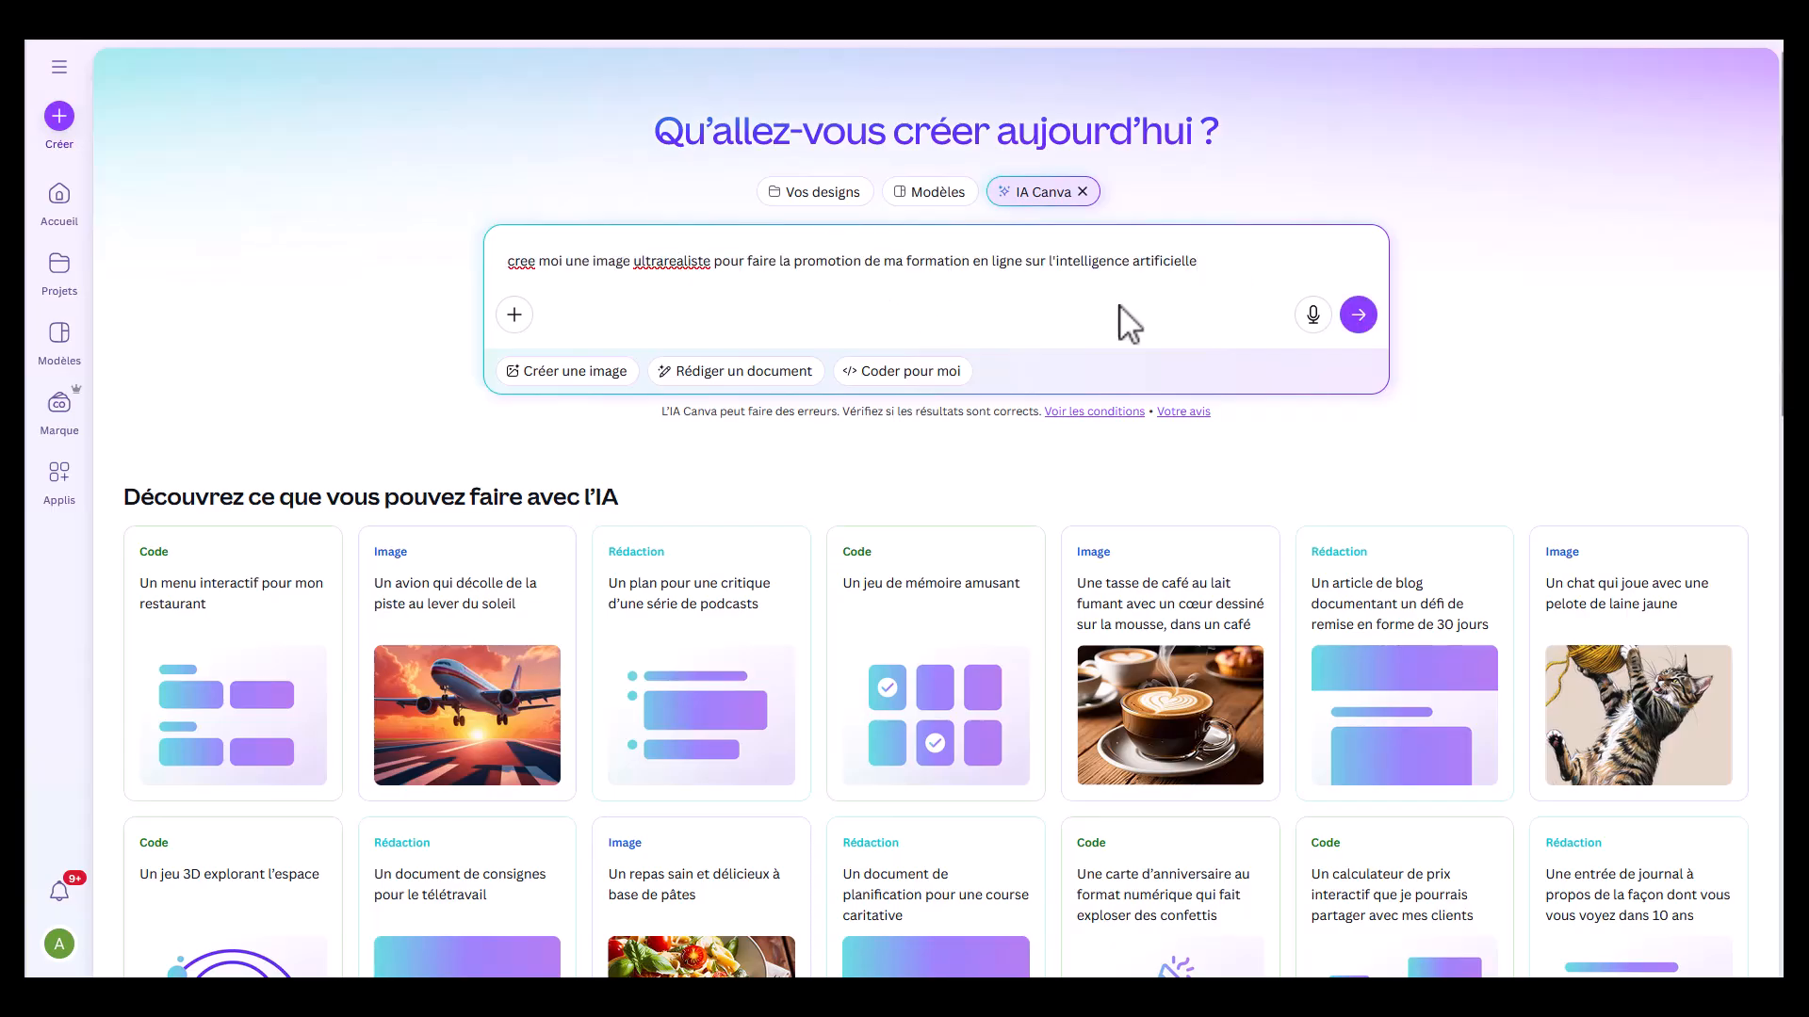
{"action": "left_click", "coordinate": [576, 371]}
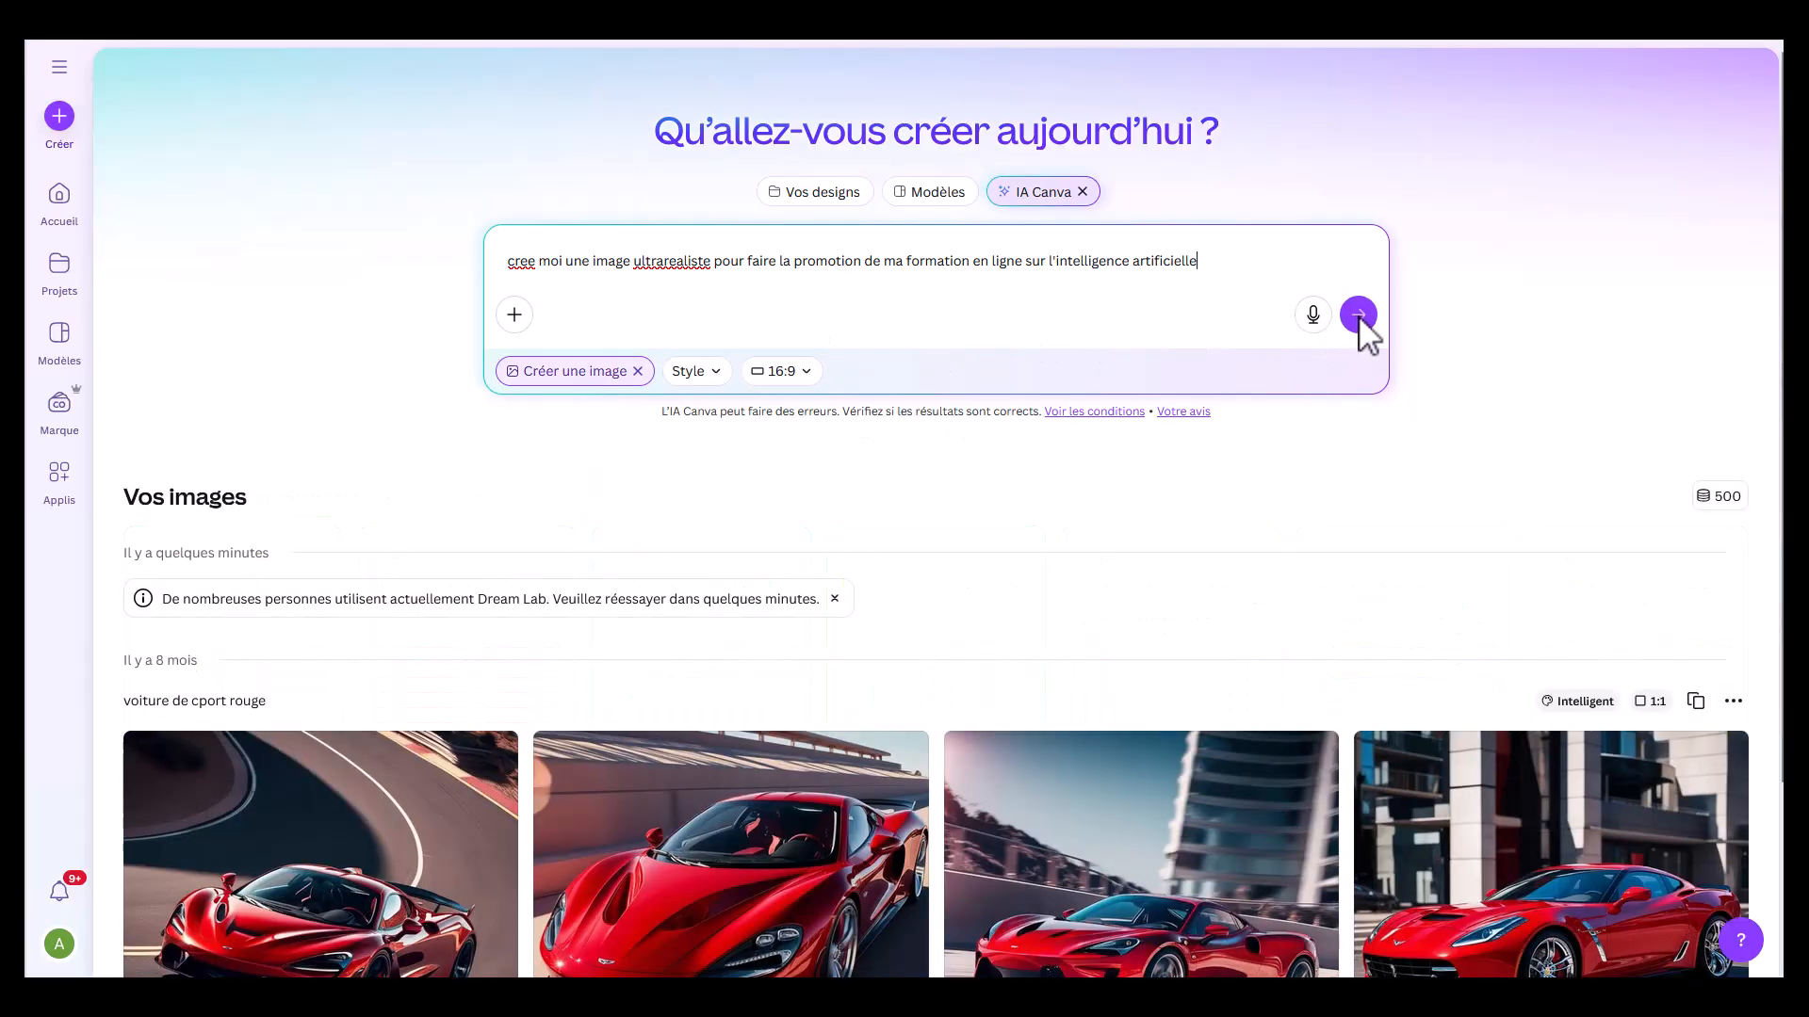
{"action": "left_click", "coordinate": [1359, 316]}
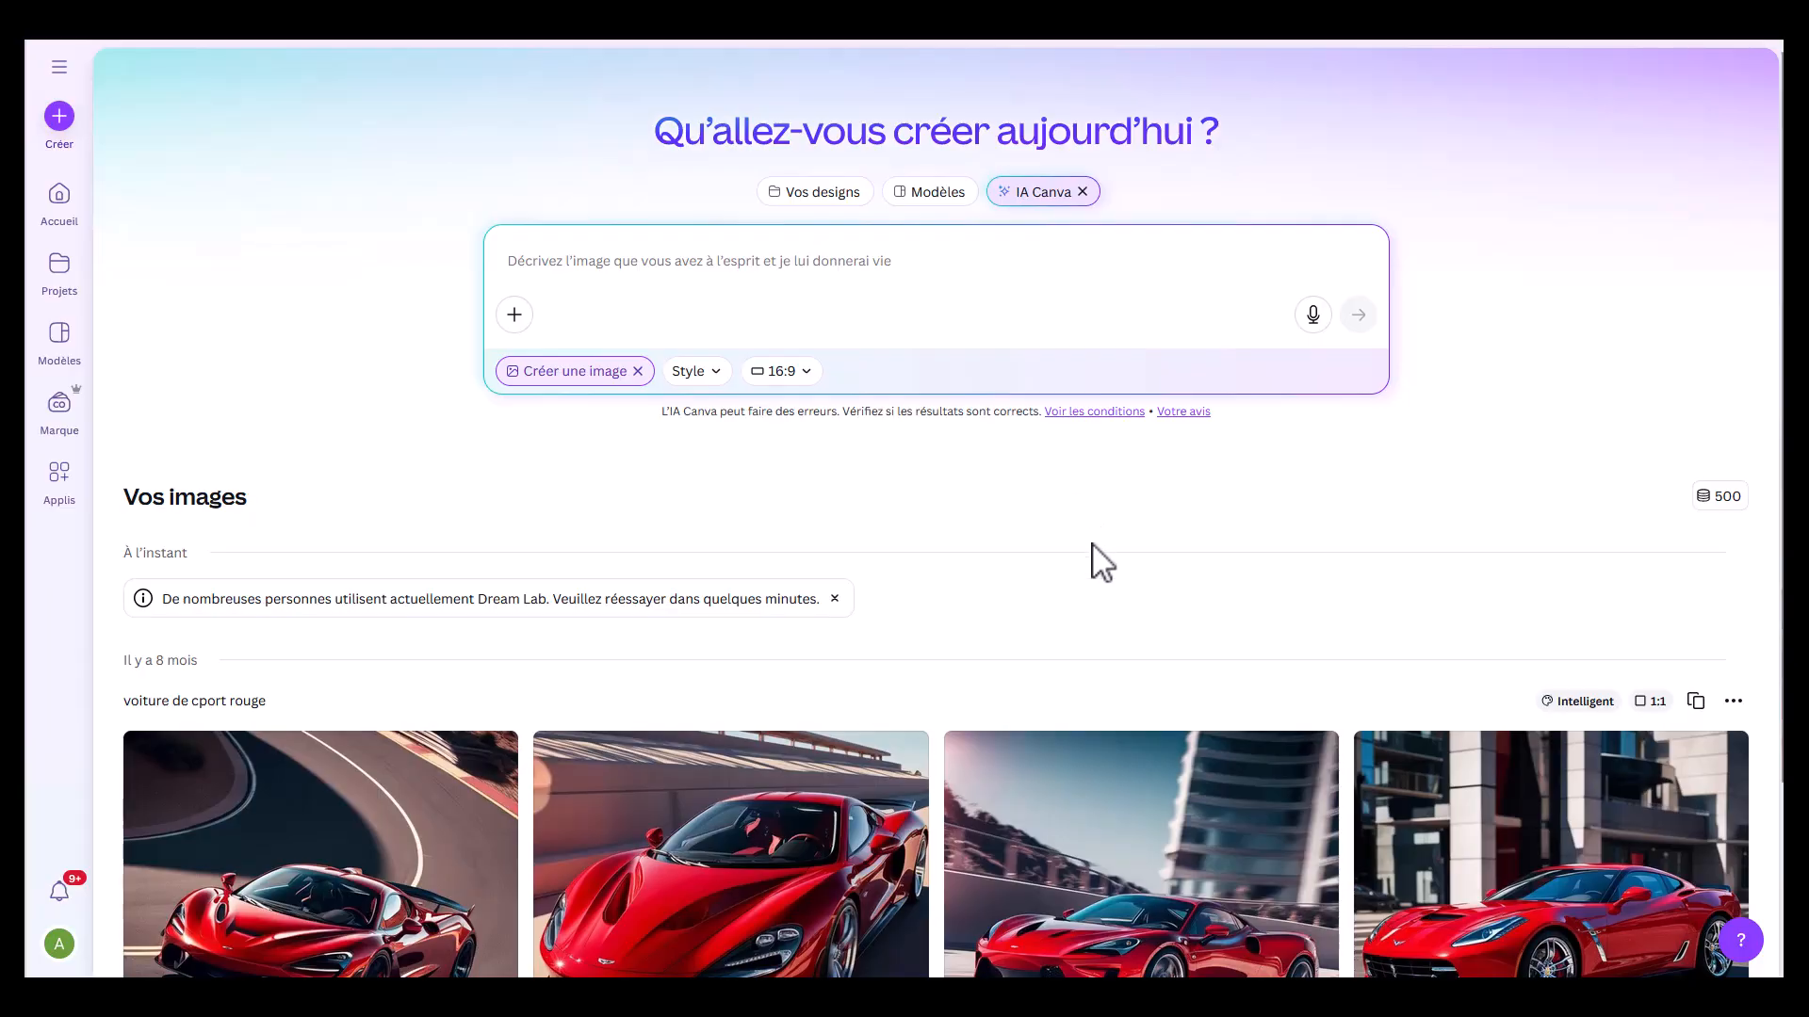
Step: Check the image results and paste the copied prompt back into the empty image description
{"action": "scroll", "coordinate": [1092, 544], "scroll_direction": "down", "scroll_amount": 3}
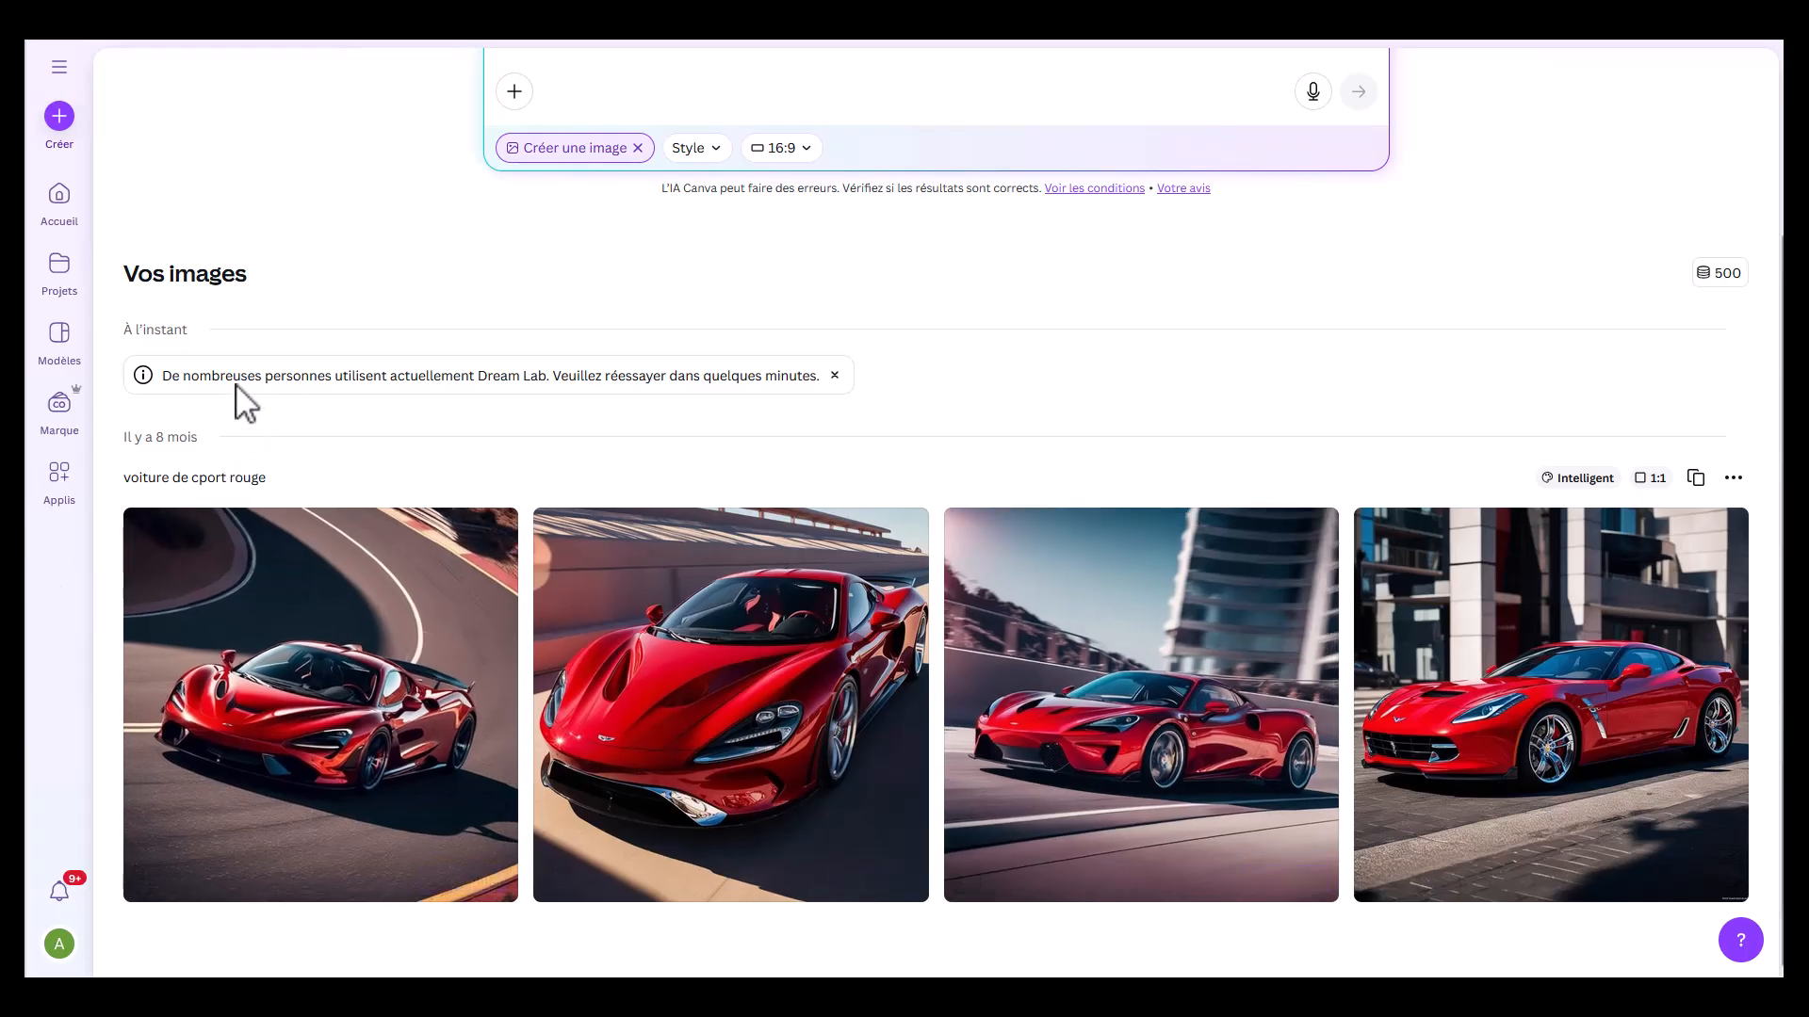
{"action": "mouse_move", "coordinate": [288, 630]}
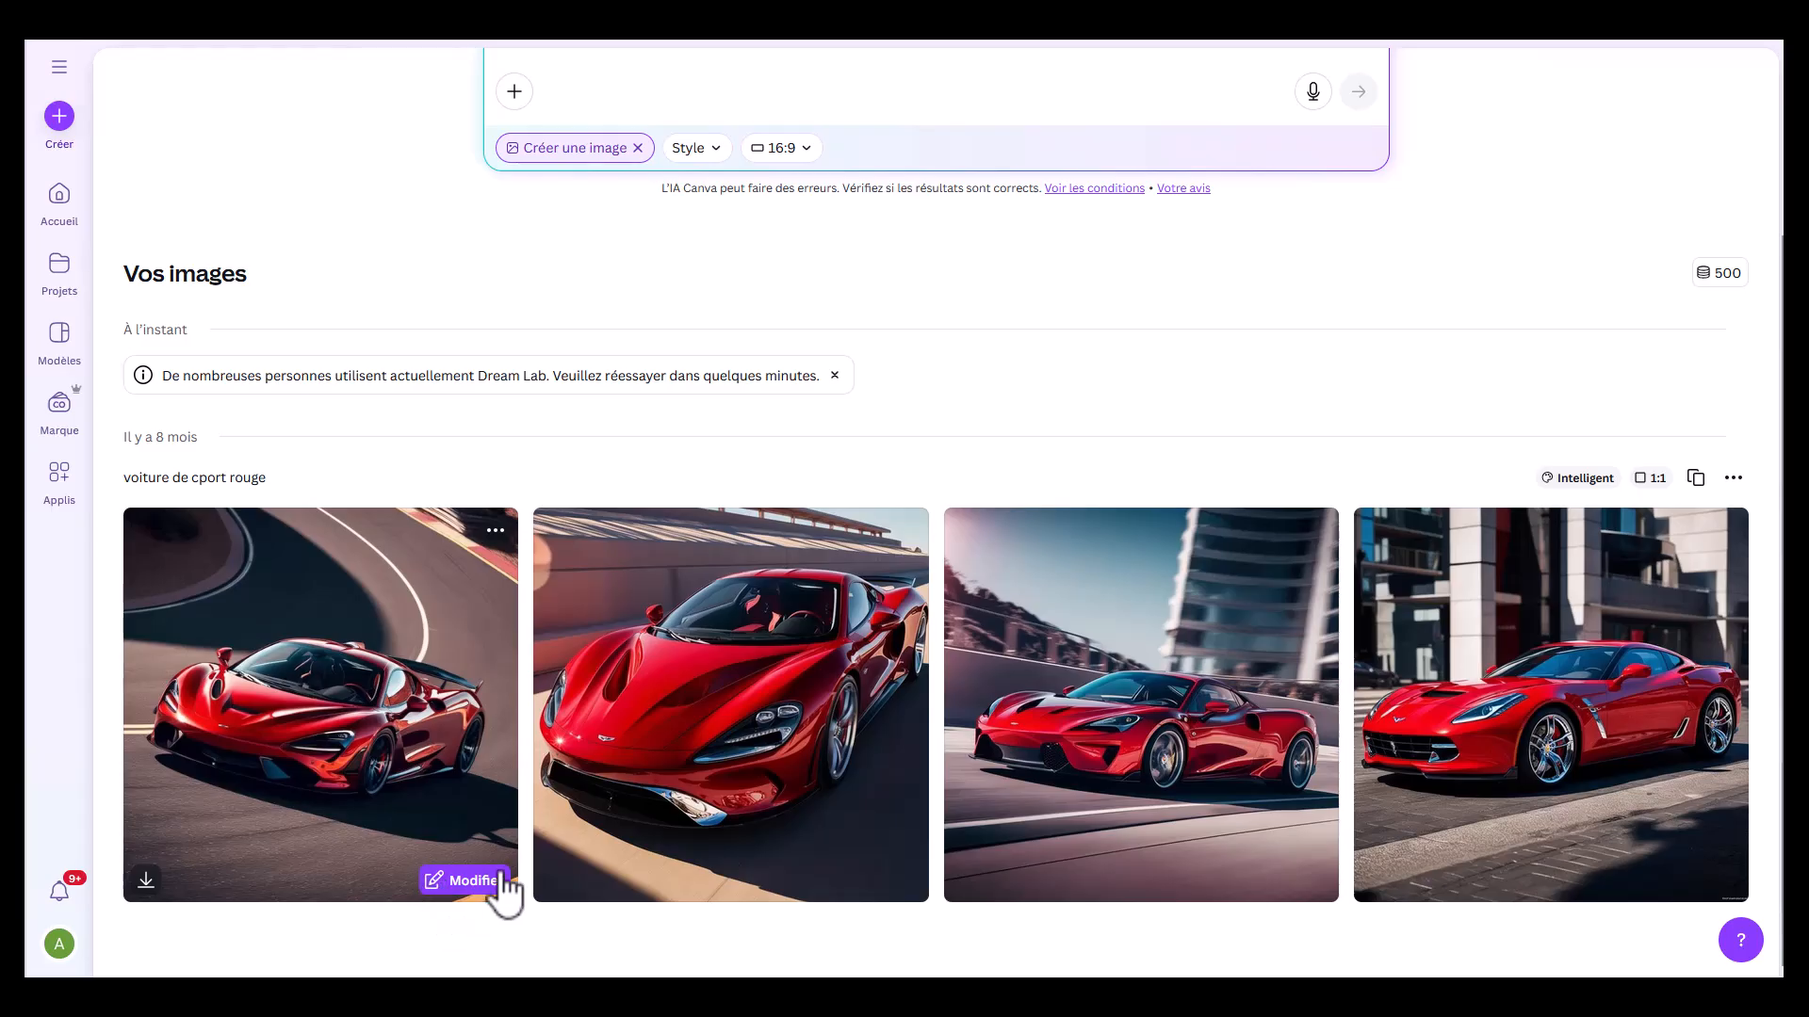
{"action": "mouse_move", "coordinate": [747, 861]}
{"action": "scroll", "coordinate": [882, 818], "scroll_direction": "up", "scroll_amount": 3}
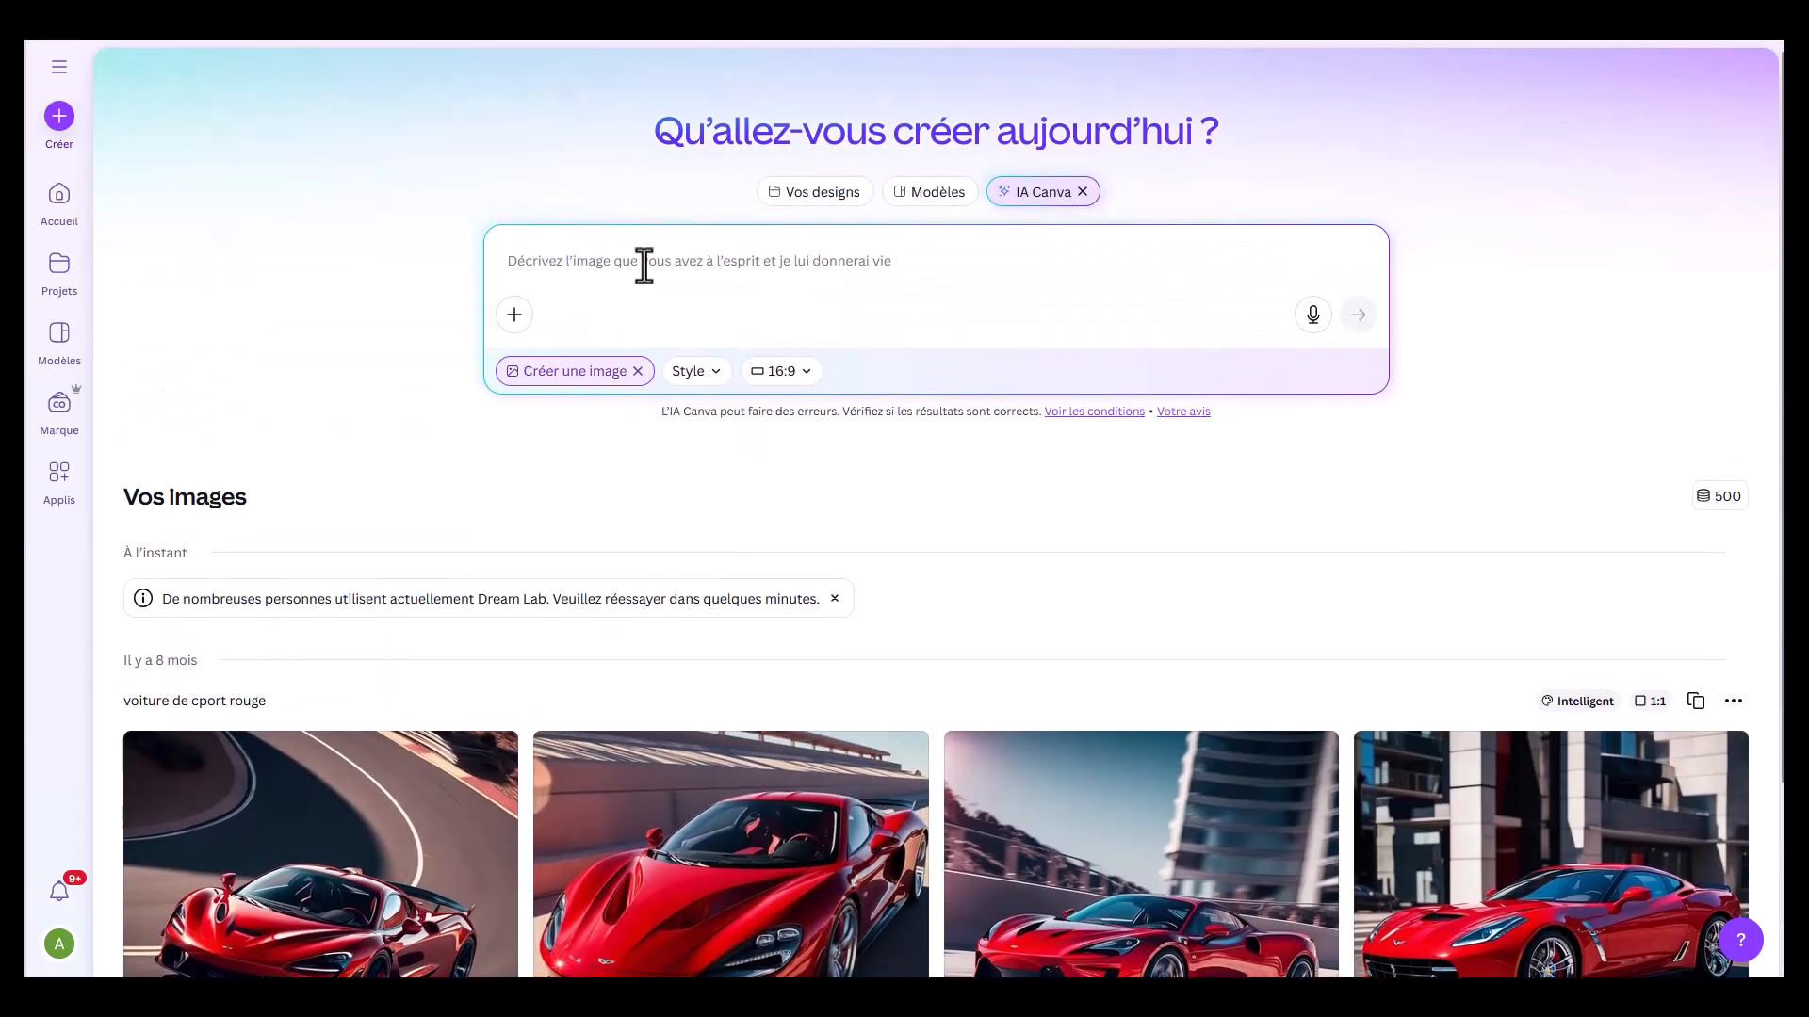
{"action": "key", "text": "ctrl+v"}
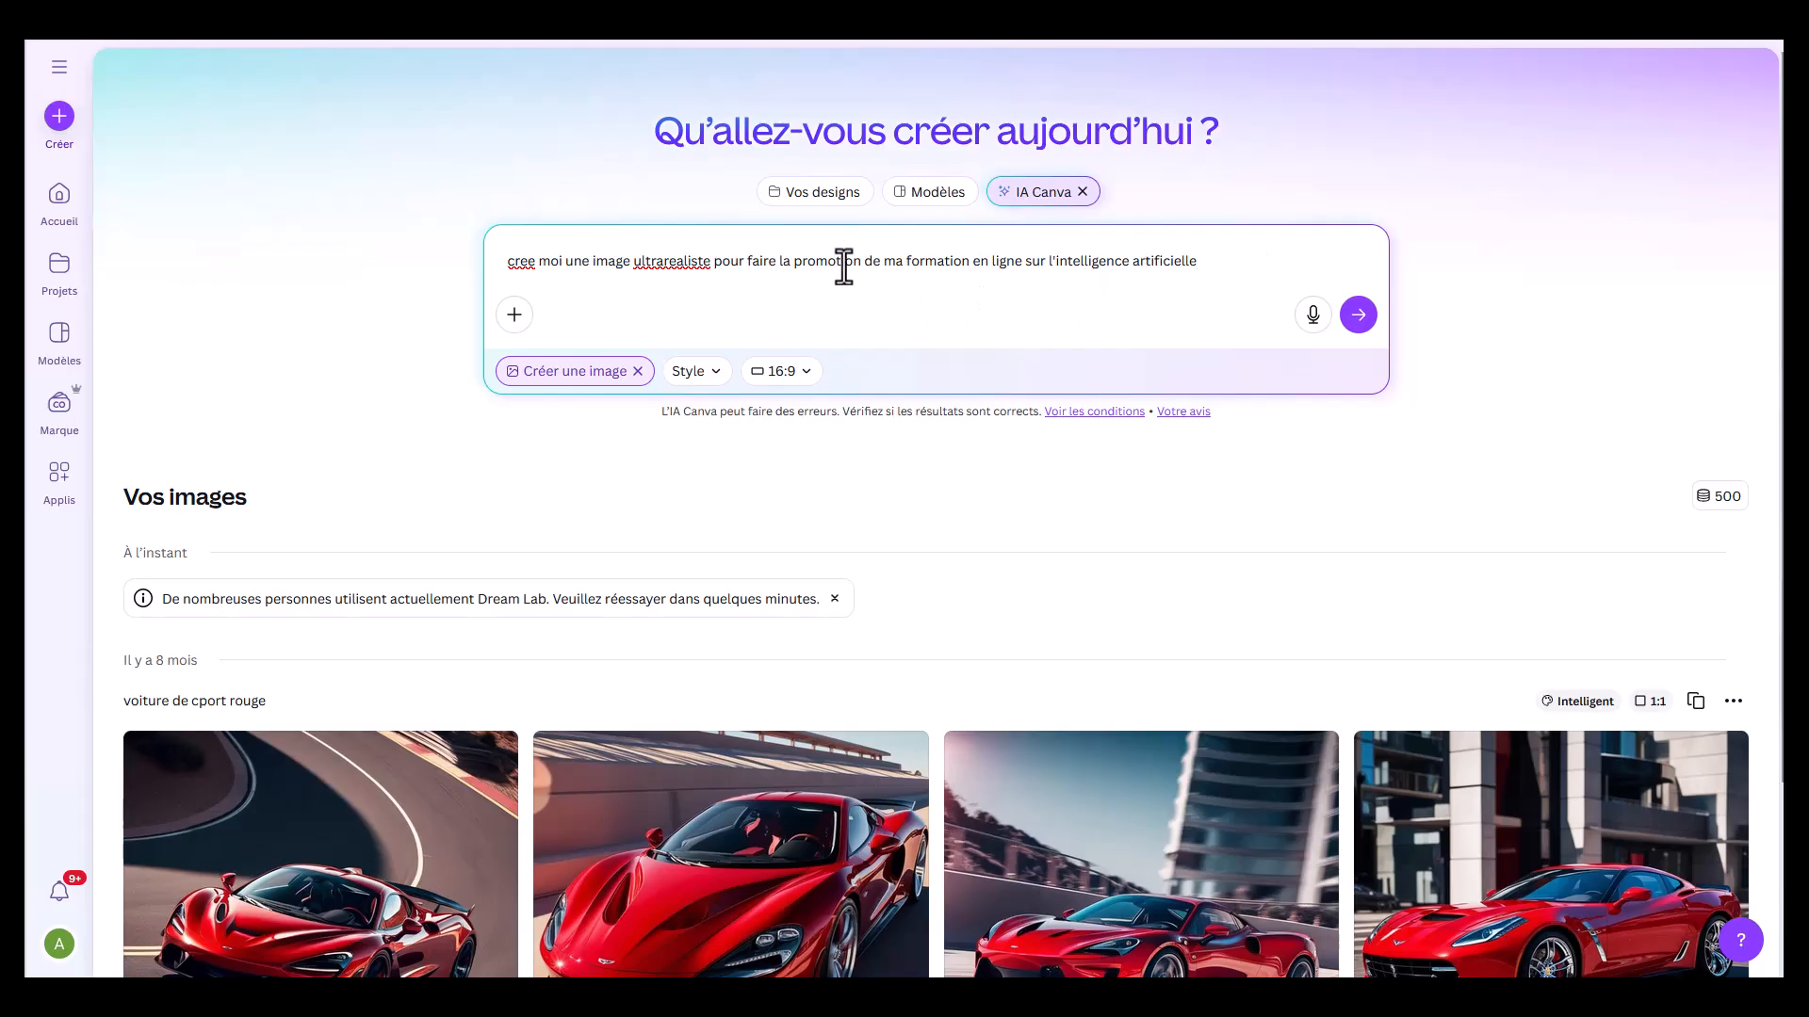
Step: Insert "representant des IA" after "ultrarealiste" in the image prompt
{"action": "type", "text": "de"}
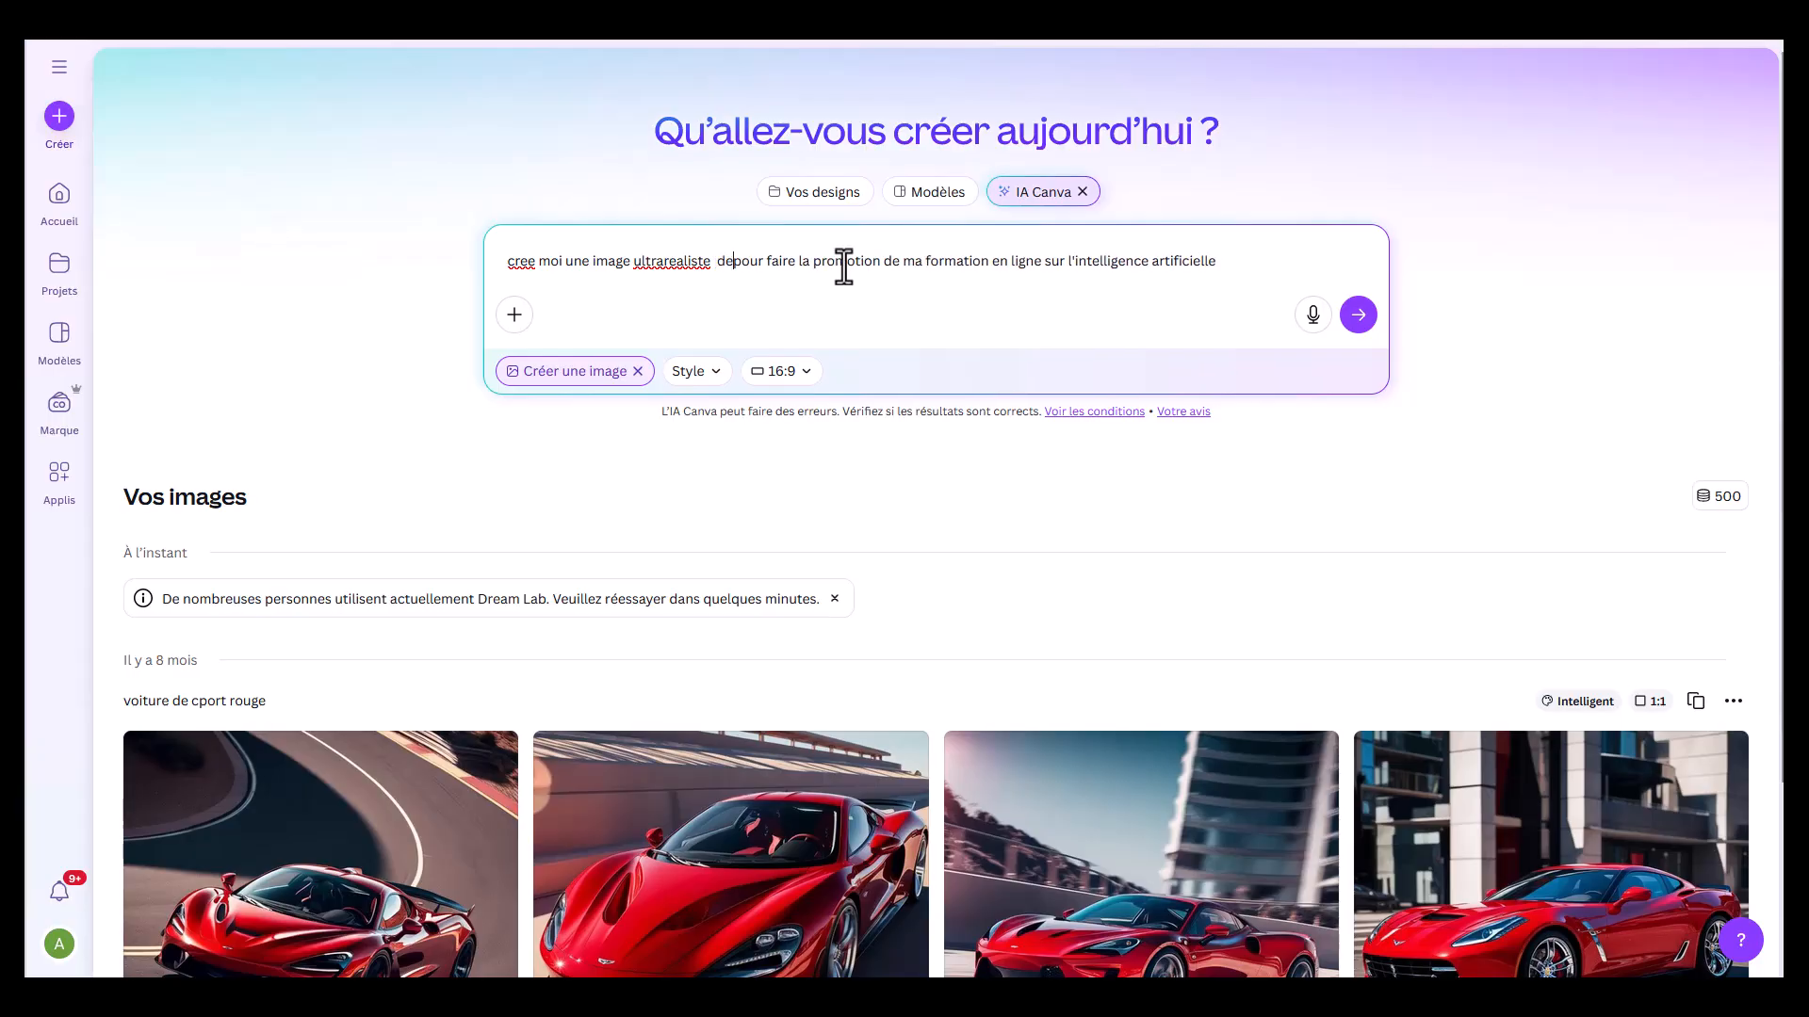
{"action": "key", "text": "BackSpace"}
{"action": "key", "text": "BackSpace"}
{"action": "type", "text": "me"}
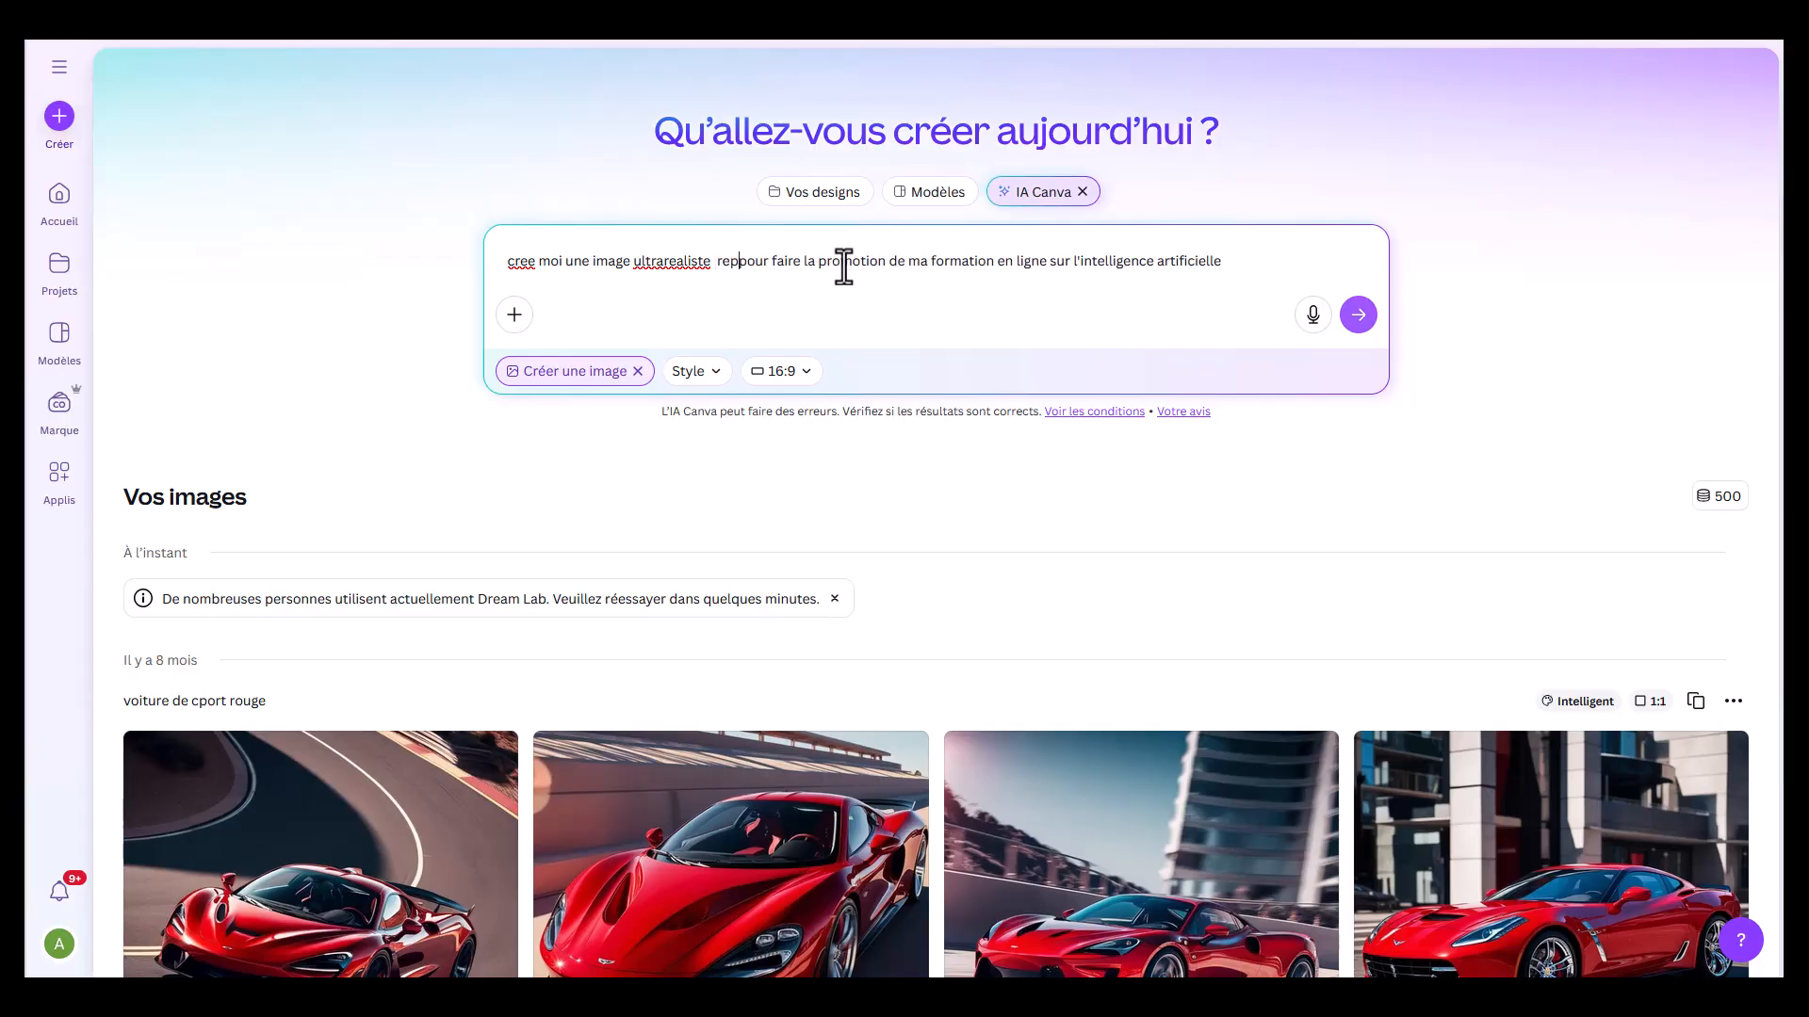
{"action": "key", "text": "BackSpace"}
{"action": "key", "text": "BackSpace"}
{"action": "type", "text": "d"}
{"action": "key", "text": "BackSpace"}
{"action": "type", "text": "representat"}
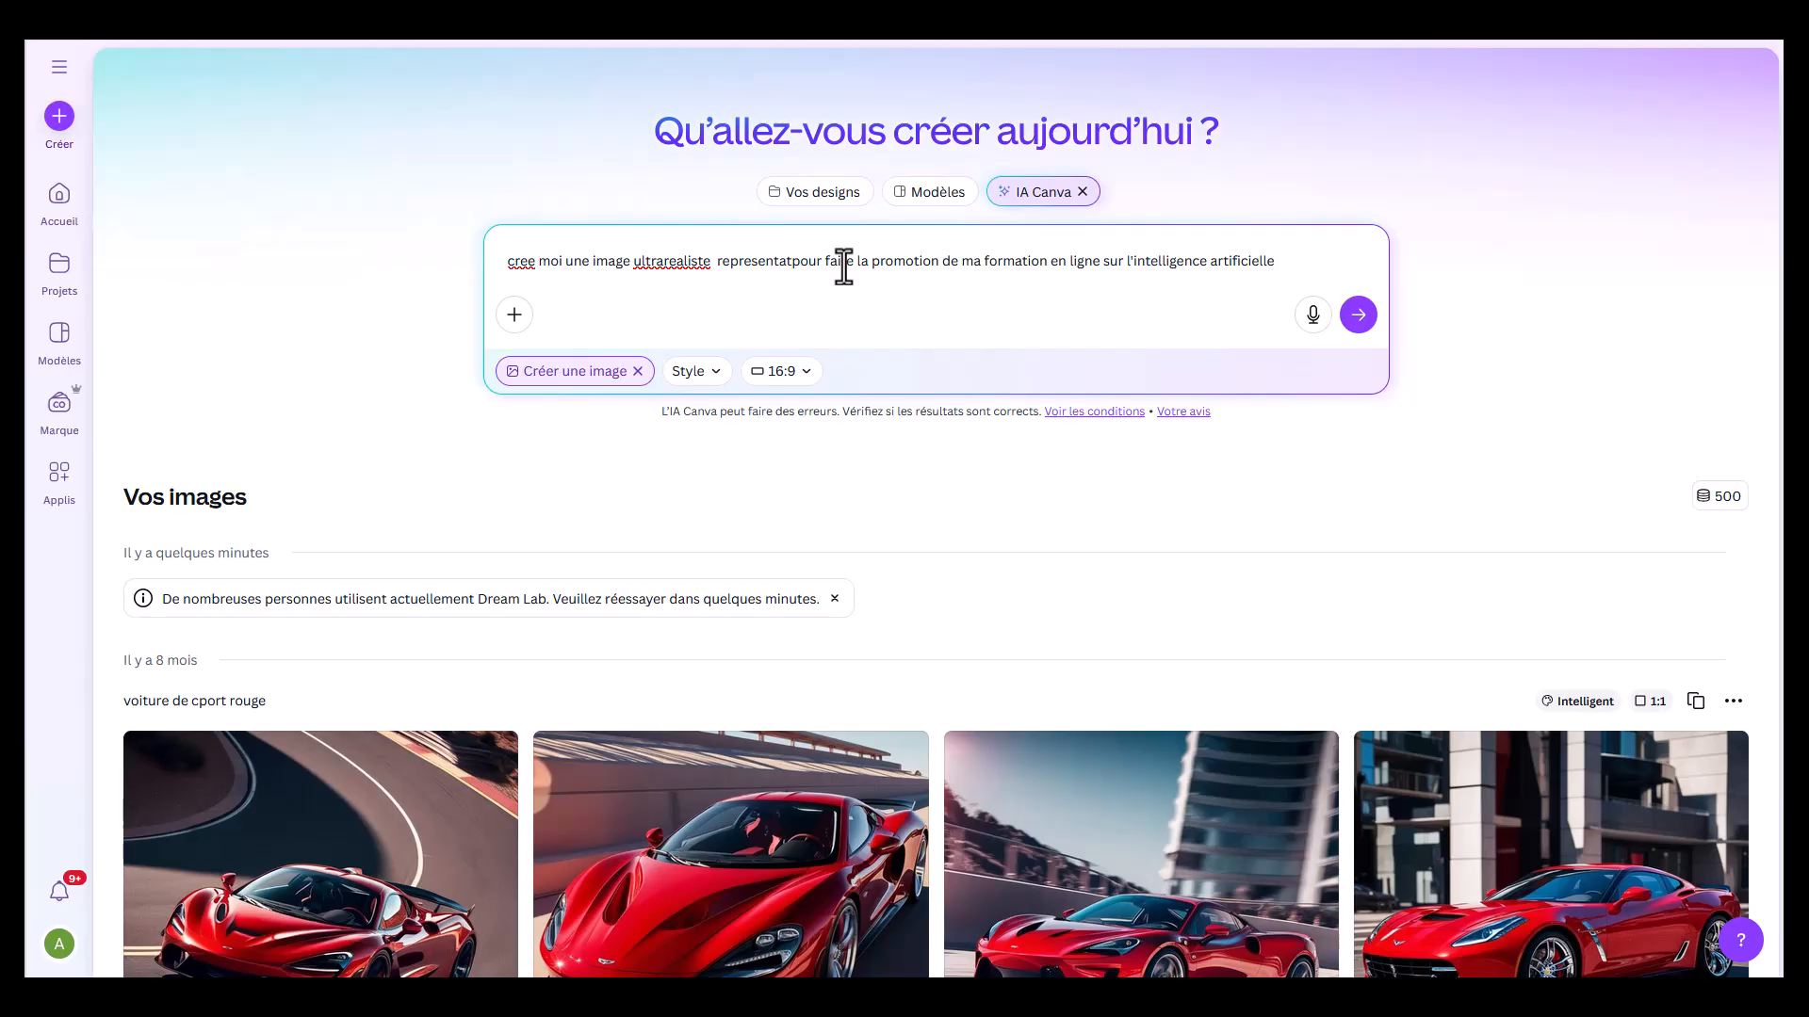
{"action": "key", "text": "BackSpace"}
{"action": "type", "text": "ny"}
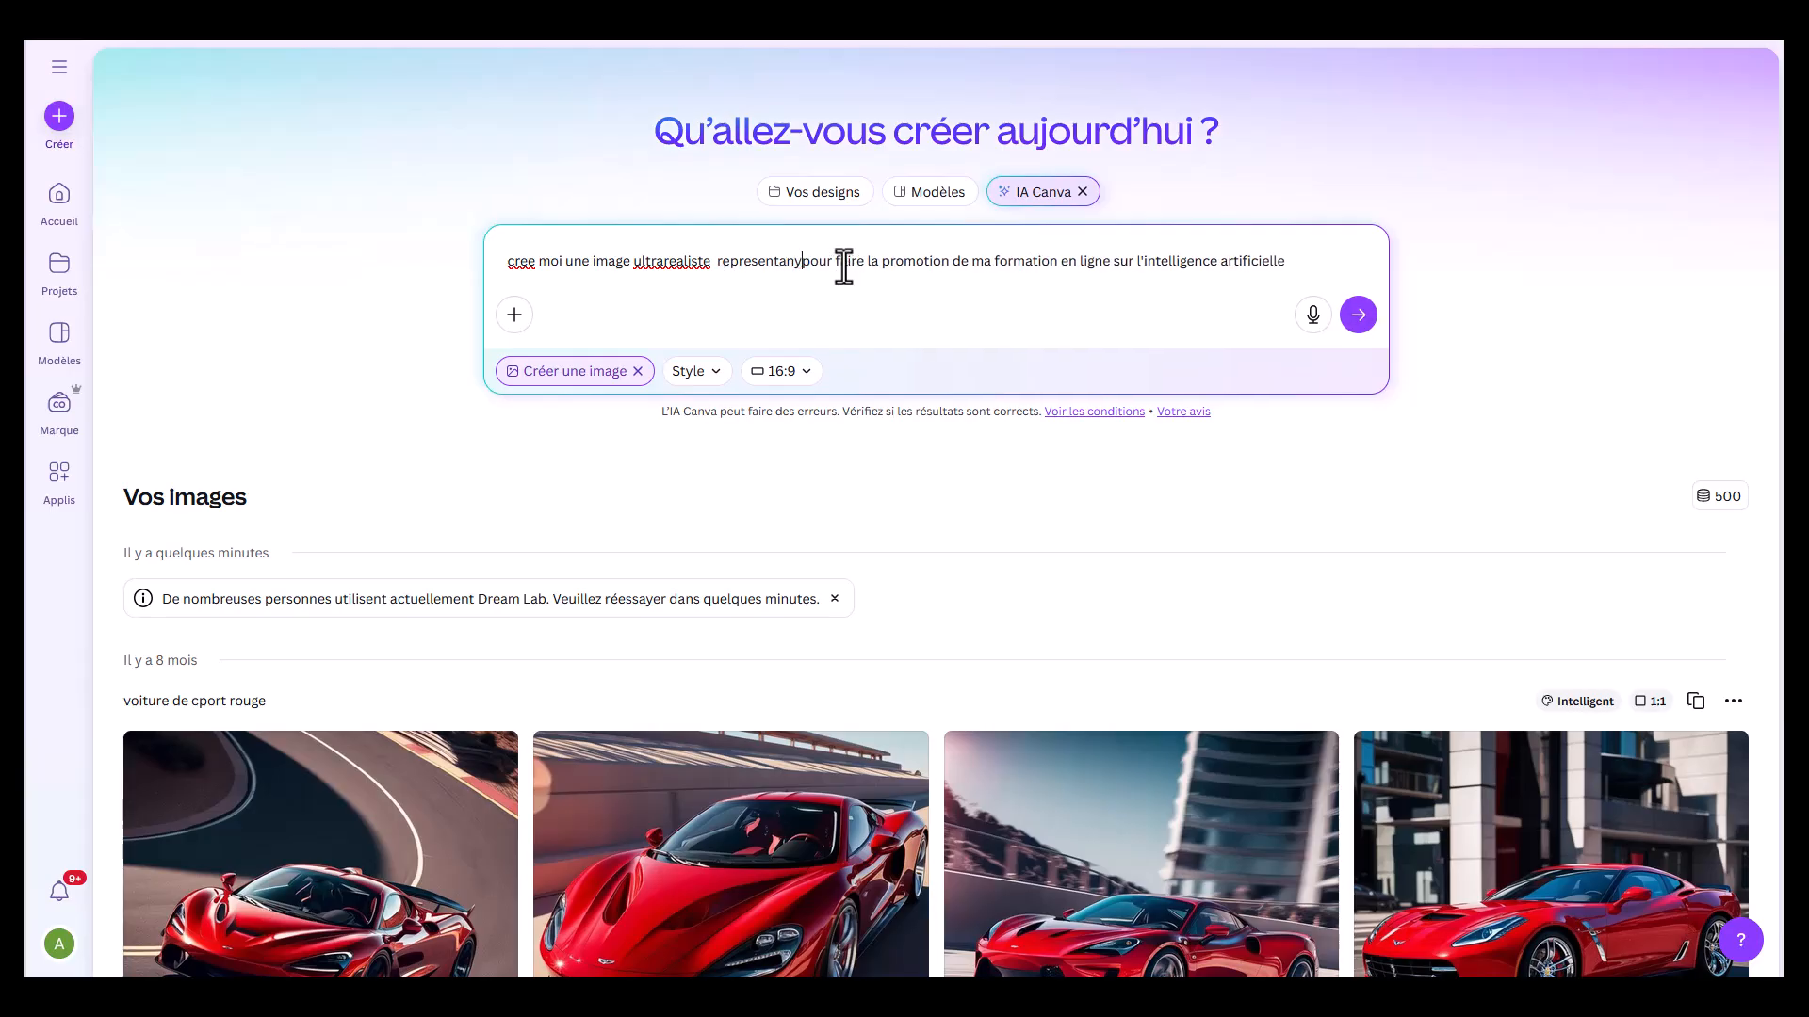
{"action": "type", "text": "n"}
{"action": "key", "text": "BackSpace"}
{"action": "key", "text": "BackSpace"}
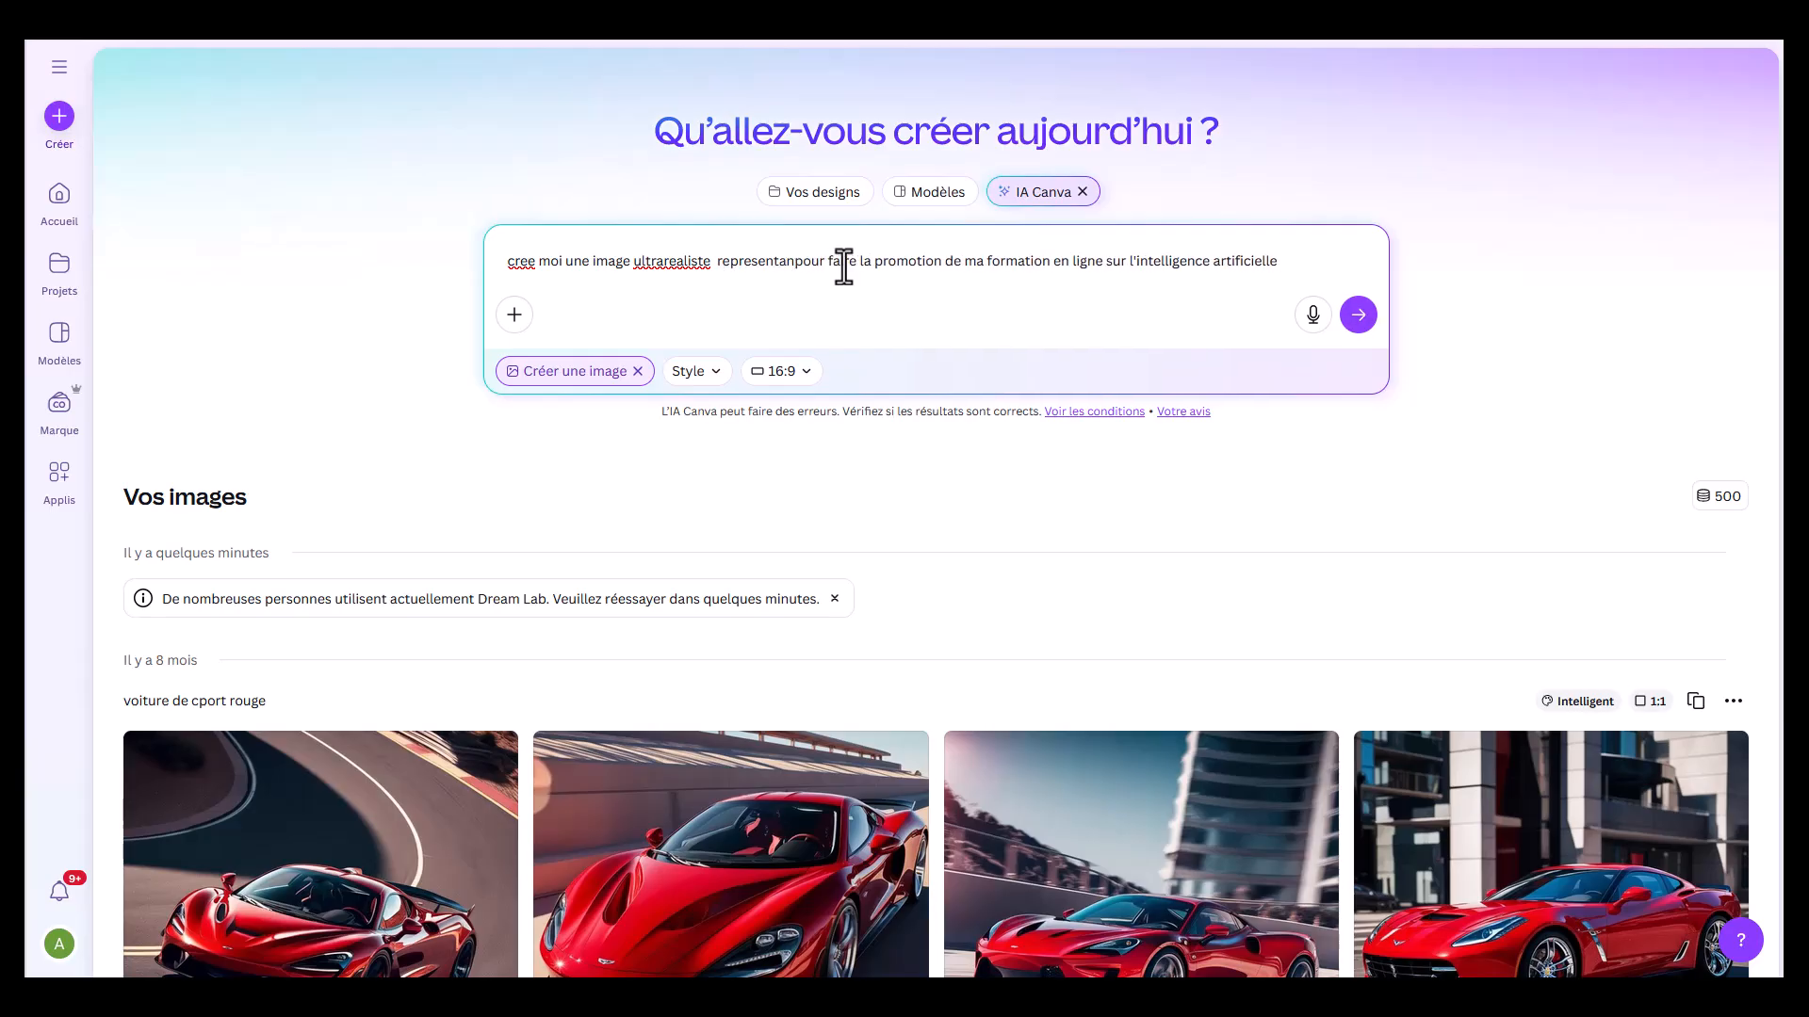
{"action": "type", "text": "t des IA"}
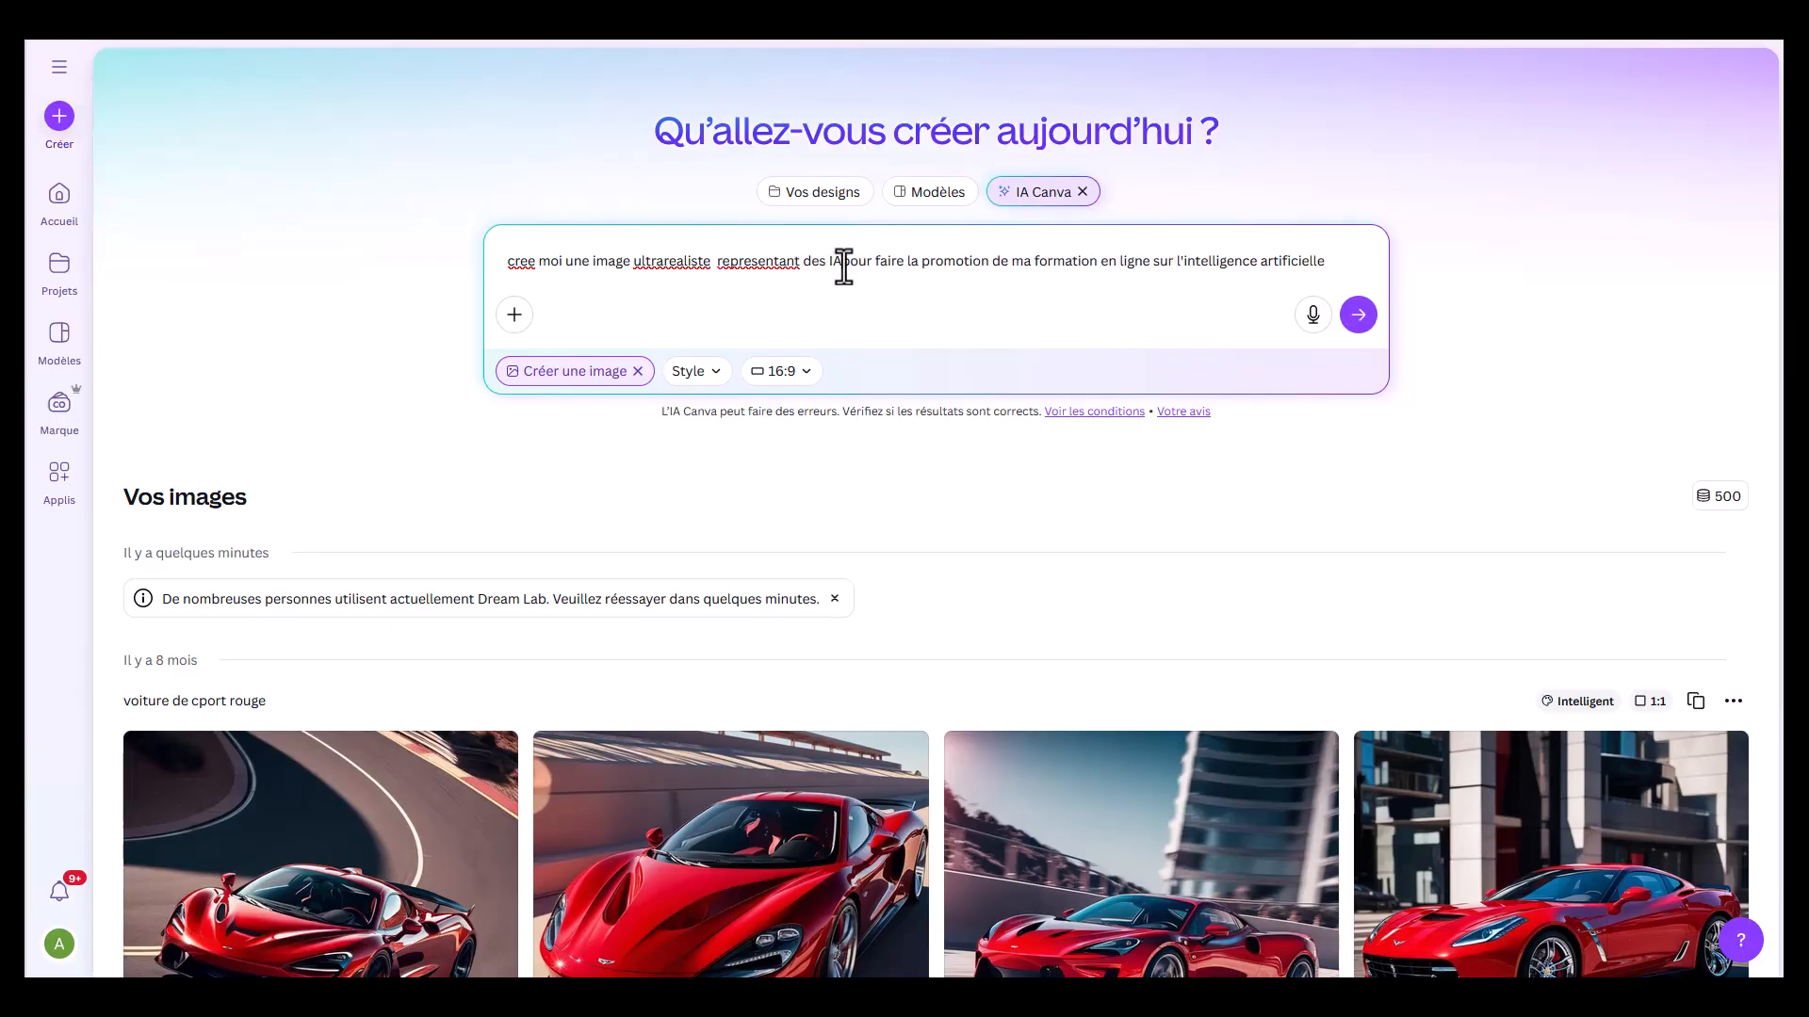
{"action": "key", "text": "BackSpace"}
Step: Add ", chatgpt, Claude.ai , ..." after "des IA" in the prompt and generate the 16:9 images
{"action": "type", "text": ", chatgp"}
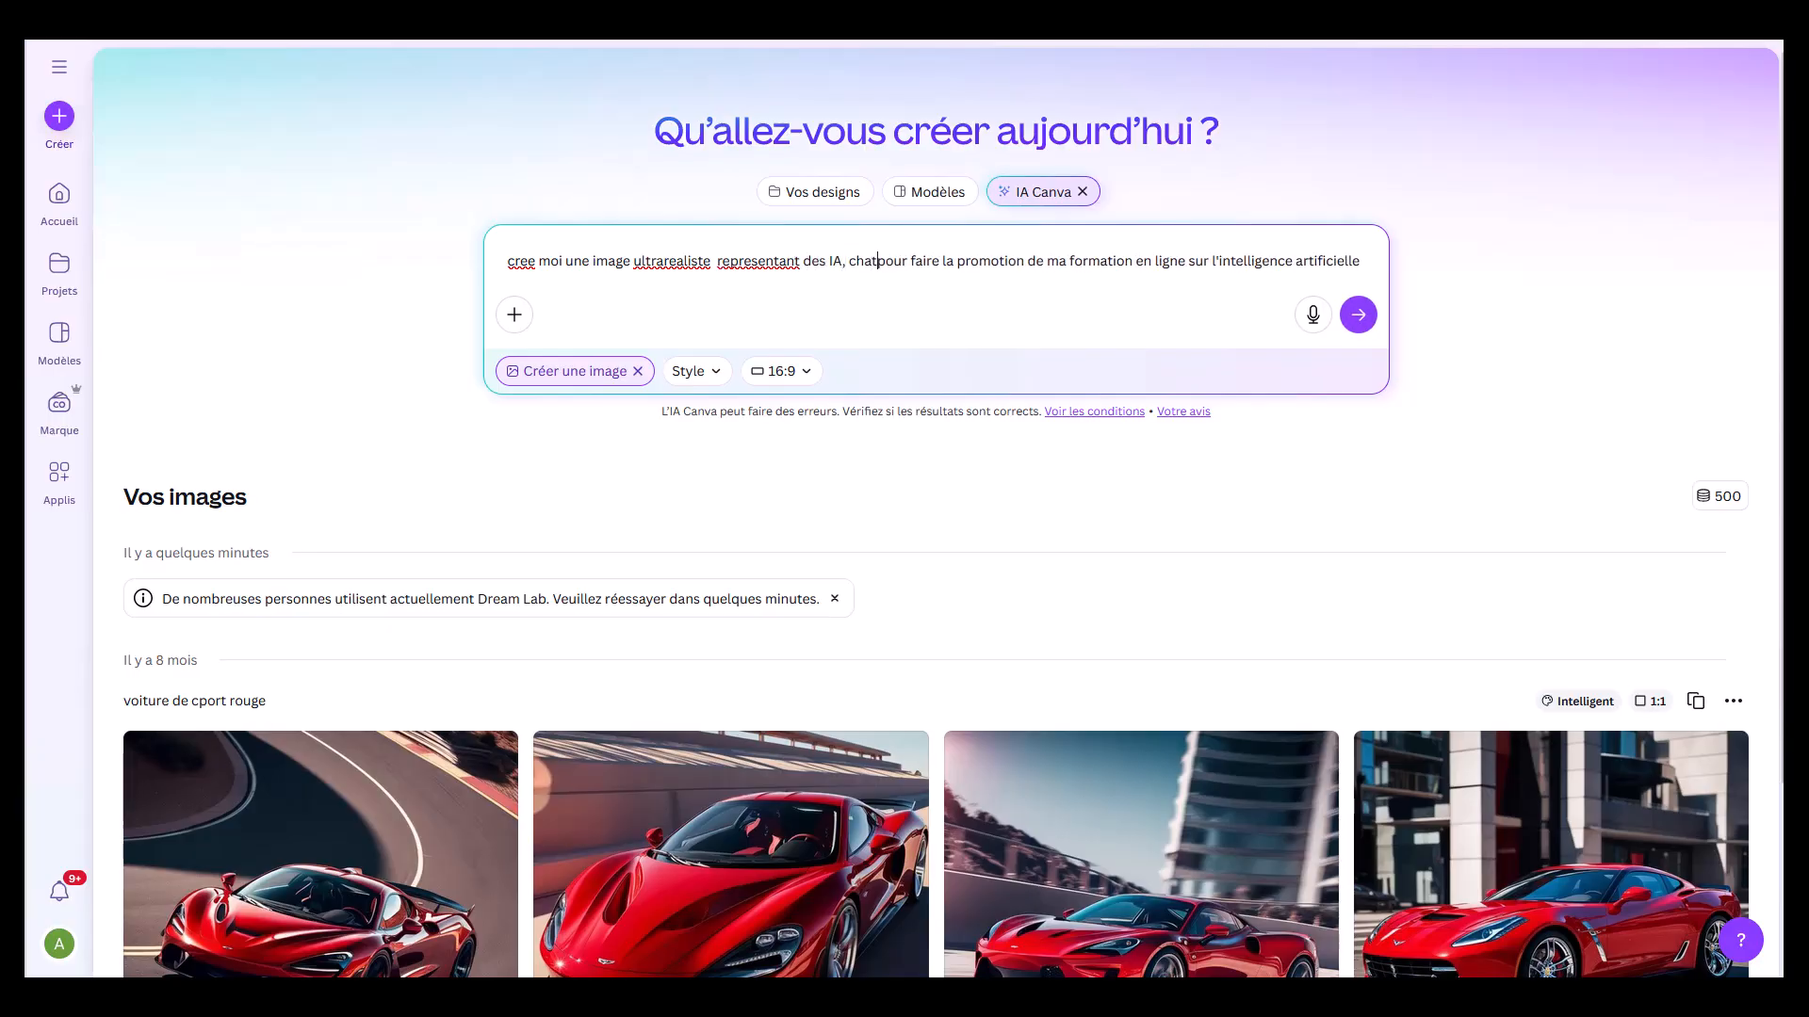
{"action": "type", "text": "t"}
{"action": "key", "text": "BackSpace"}
{"action": "type", "text": ", Claud"}
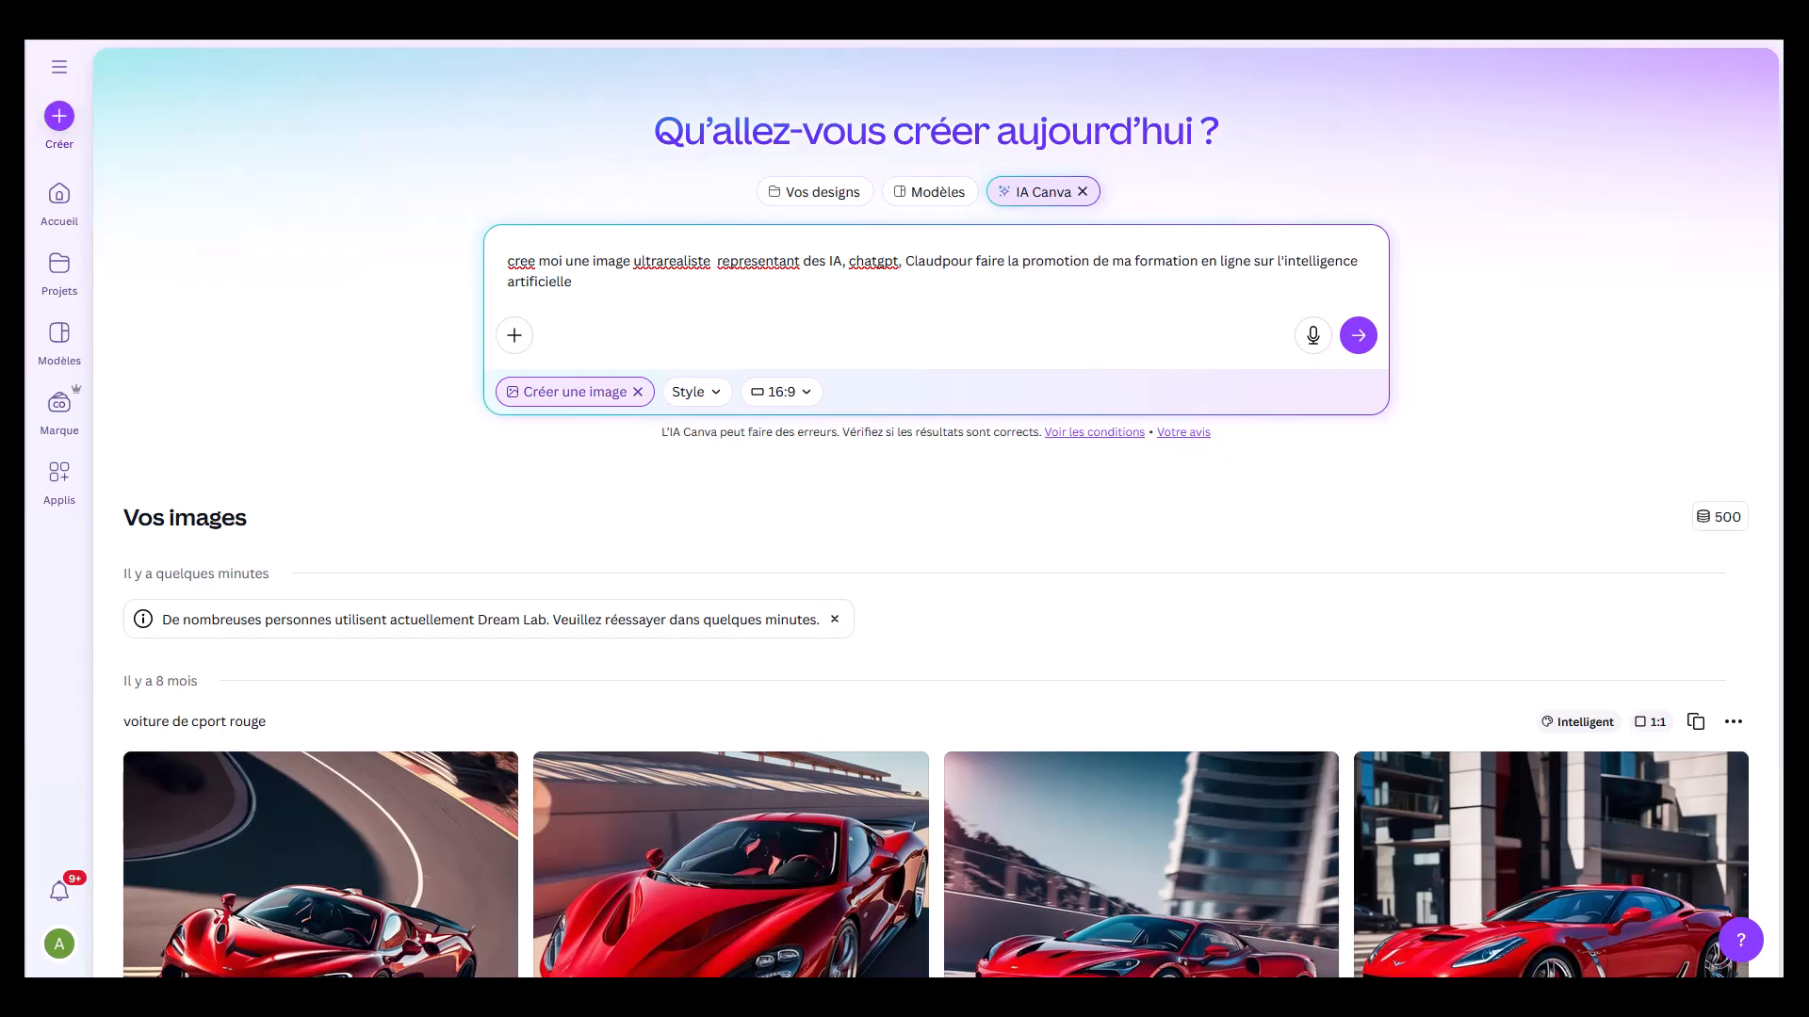
{"action": "type", "text": "e.ai "}
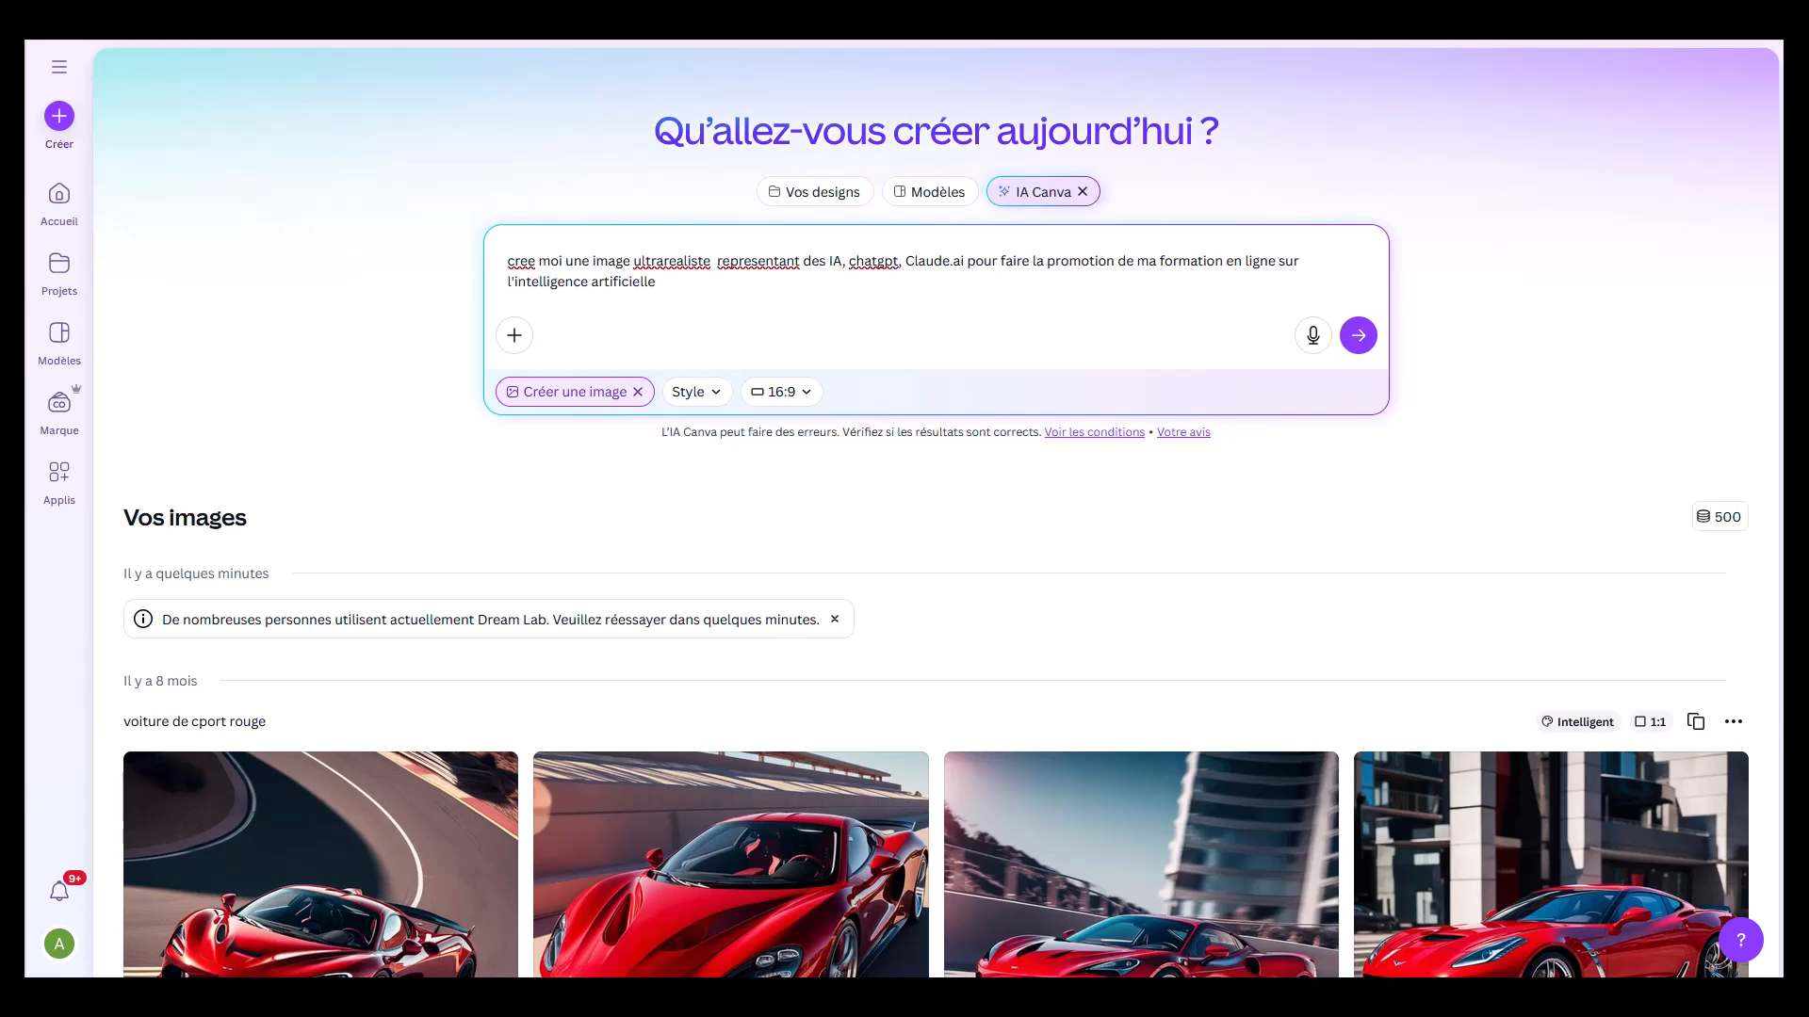
{"action": "type", "text": ", ..."}
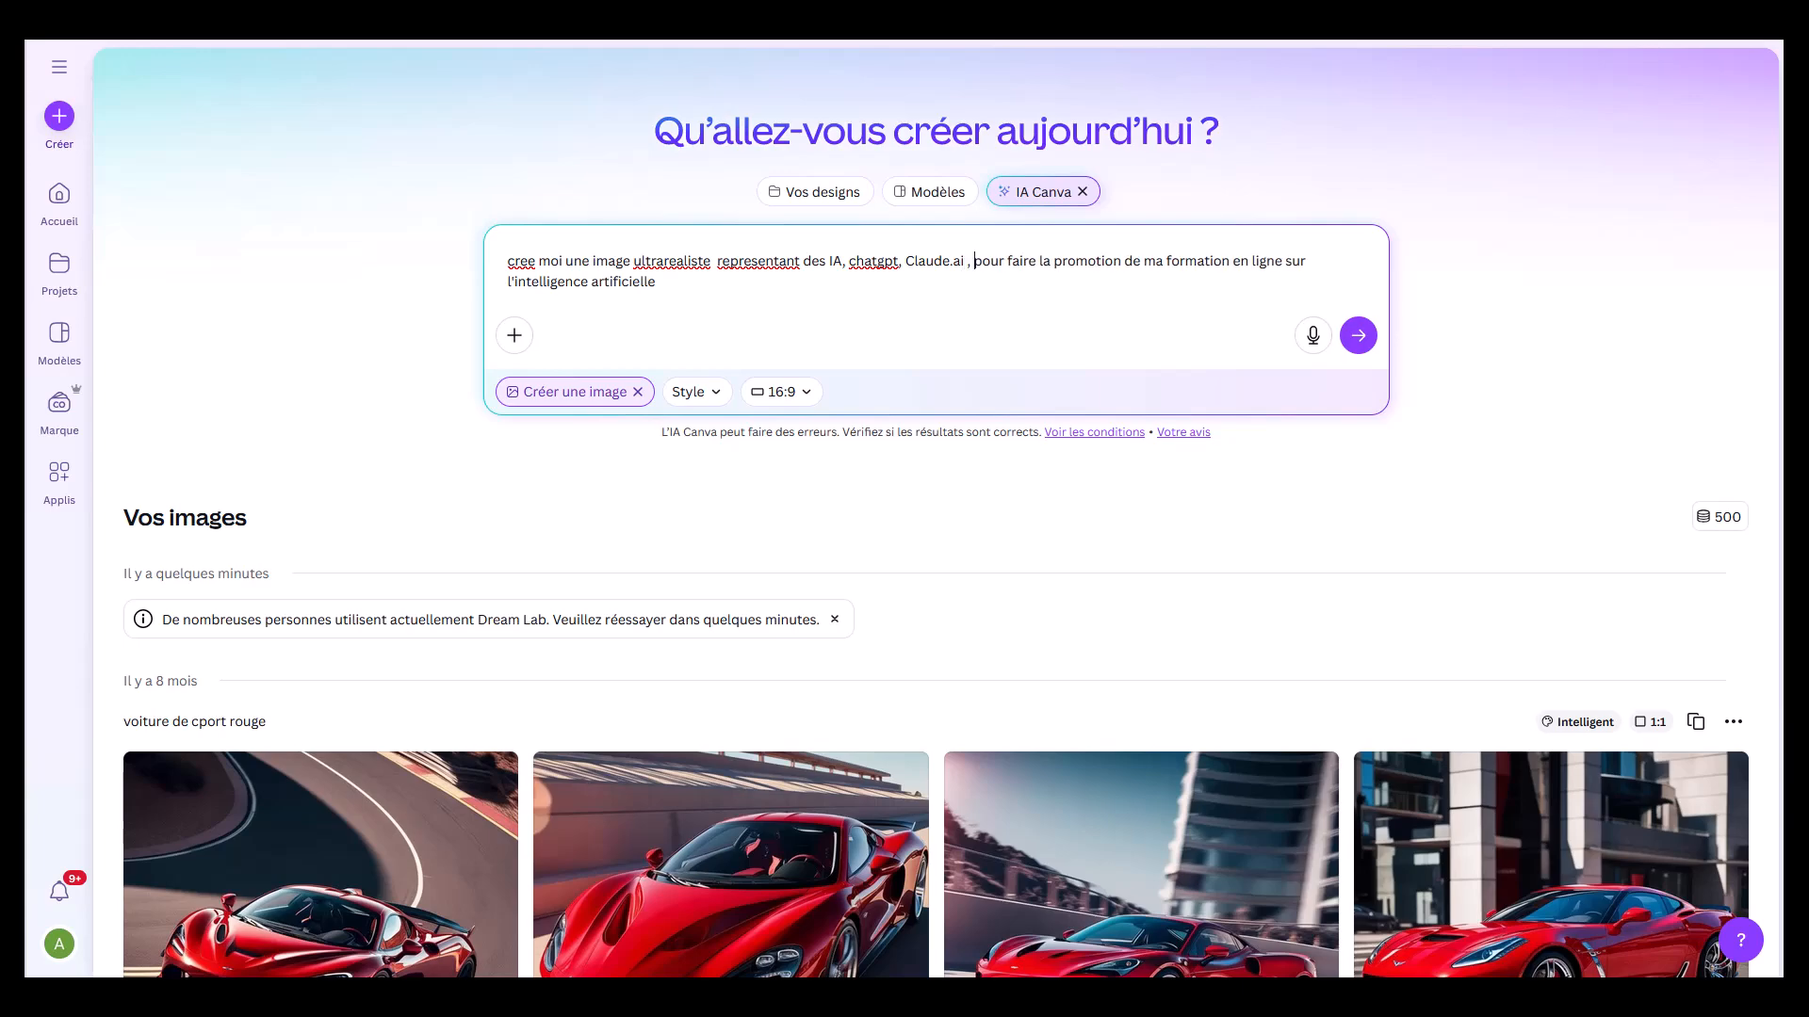
{"action": "left_click", "coordinate": [1359, 344]}
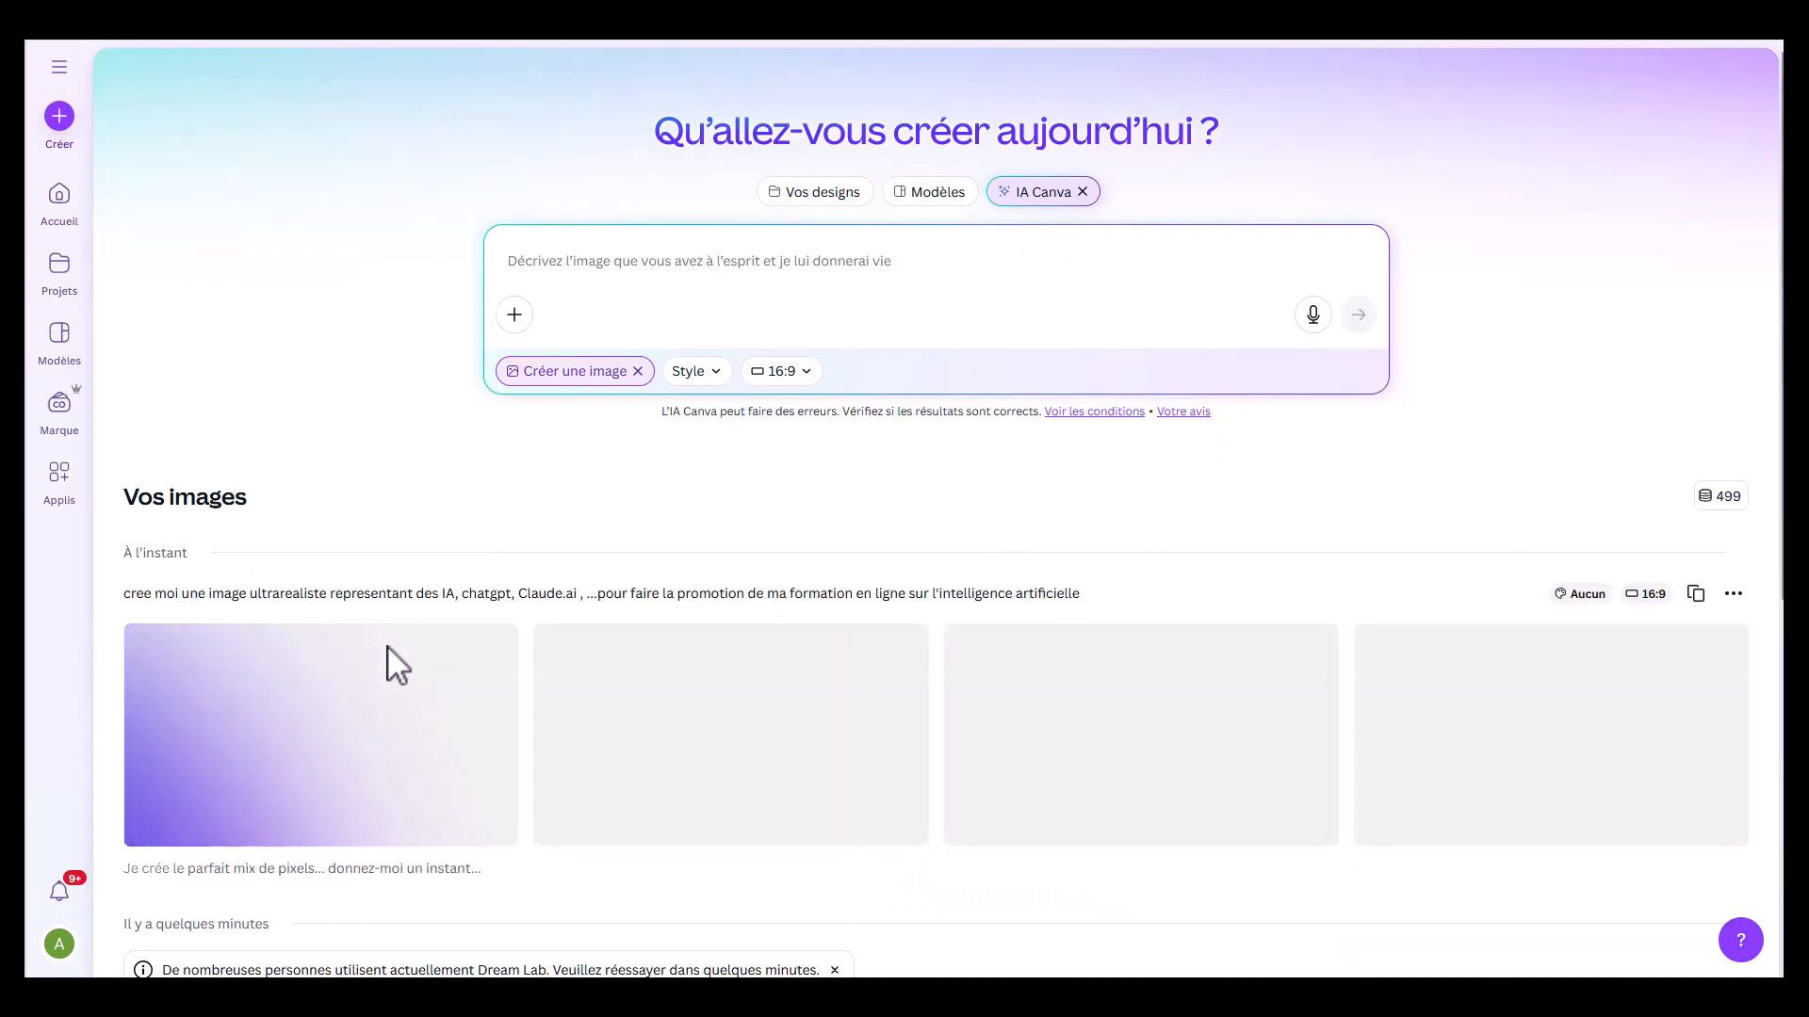
Step: Review the newly generated images and open the dark circuit-board one with the AI logos for editing
{"action": "scroll", "coordinate": [782, 650], "scroll_direction": "down", "scroll_amount": 3}
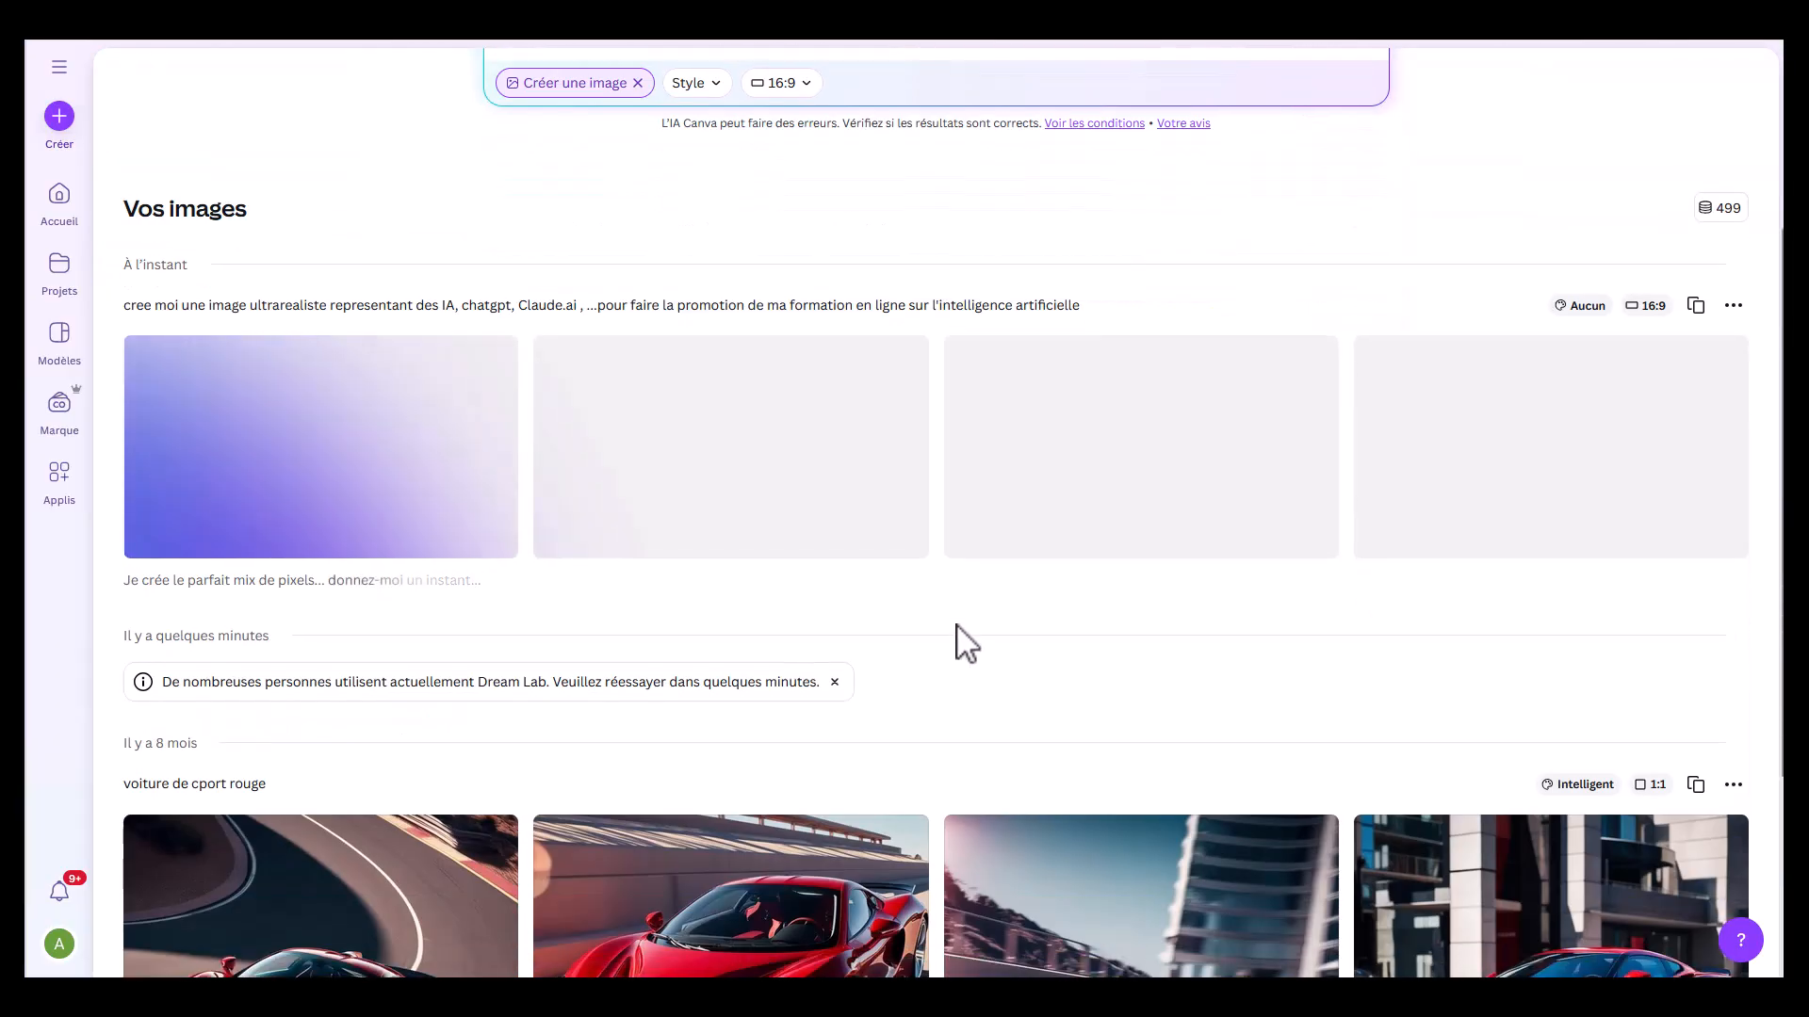
{"action": "scroll", "coordinate": [955, 623], "scroll_direction": "down", "scroll_amount": 2}
{"action": "scroll", "coordinate": [955, 622], "scroll_direction": "down", "scroll_amount": 1}
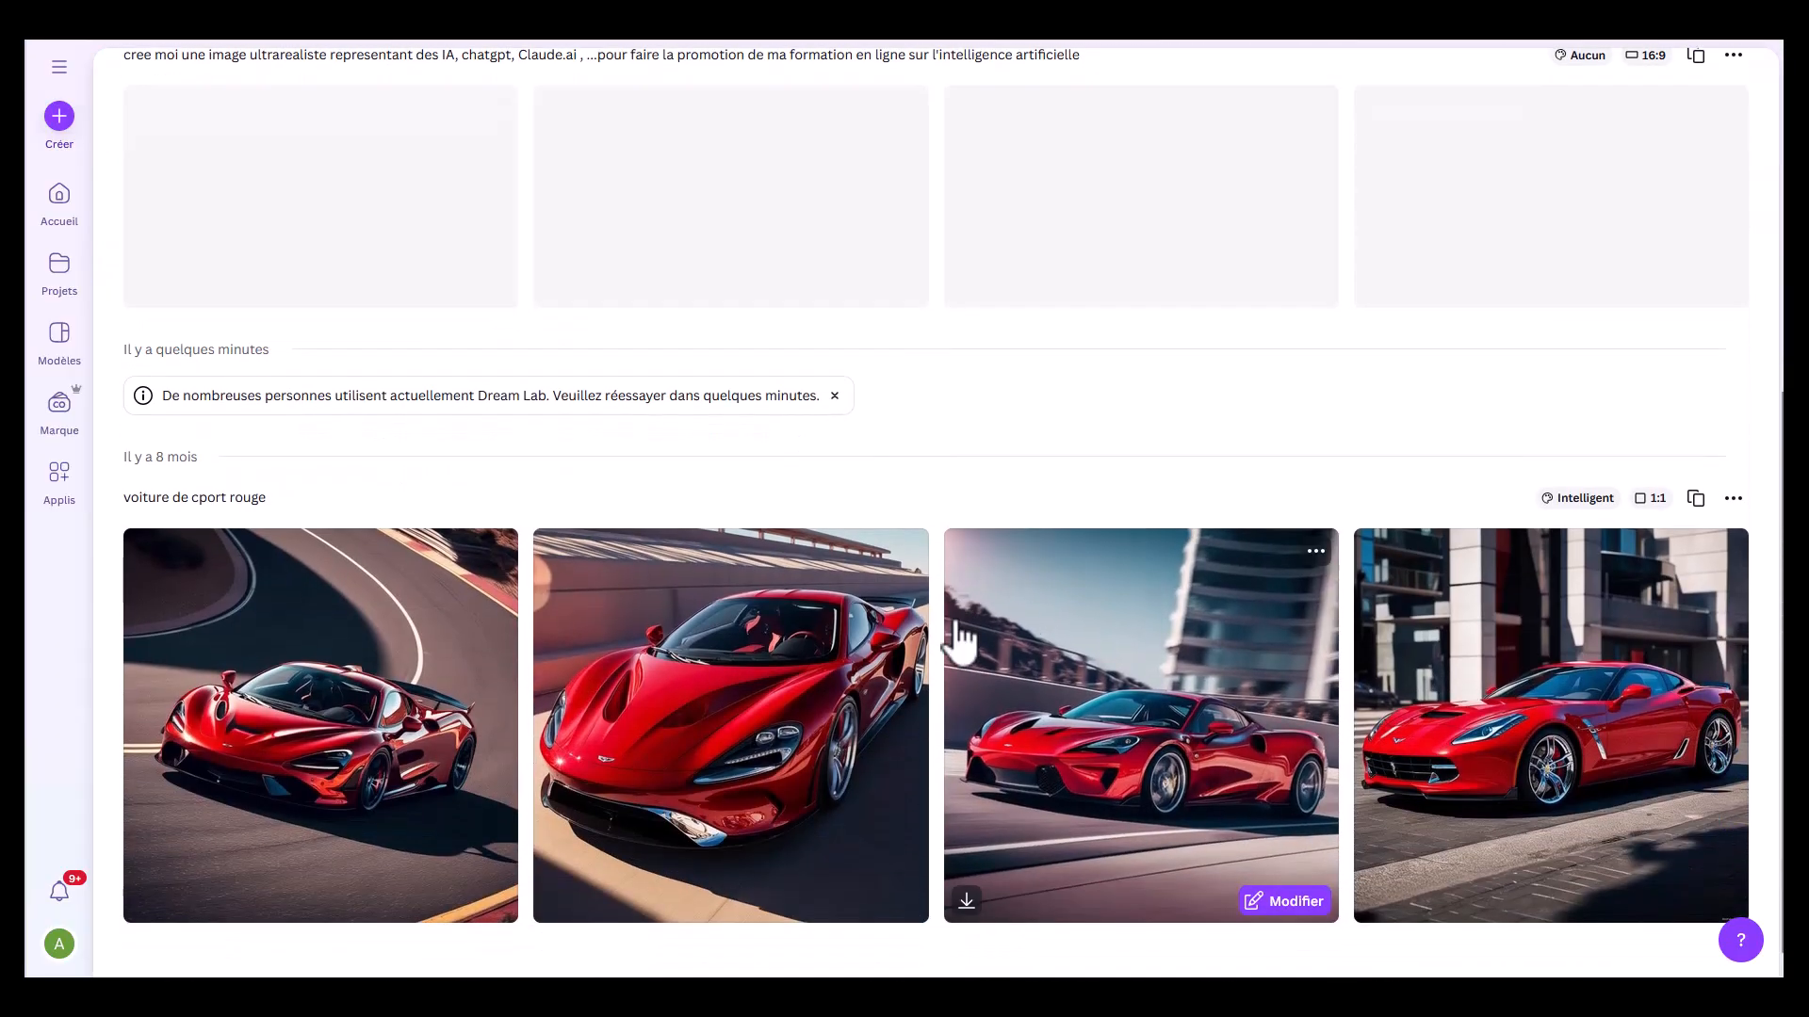
{"action": "scroll", "coordinate": [957, 622], "scroll_direction": "up", "scroll_amount": 2}
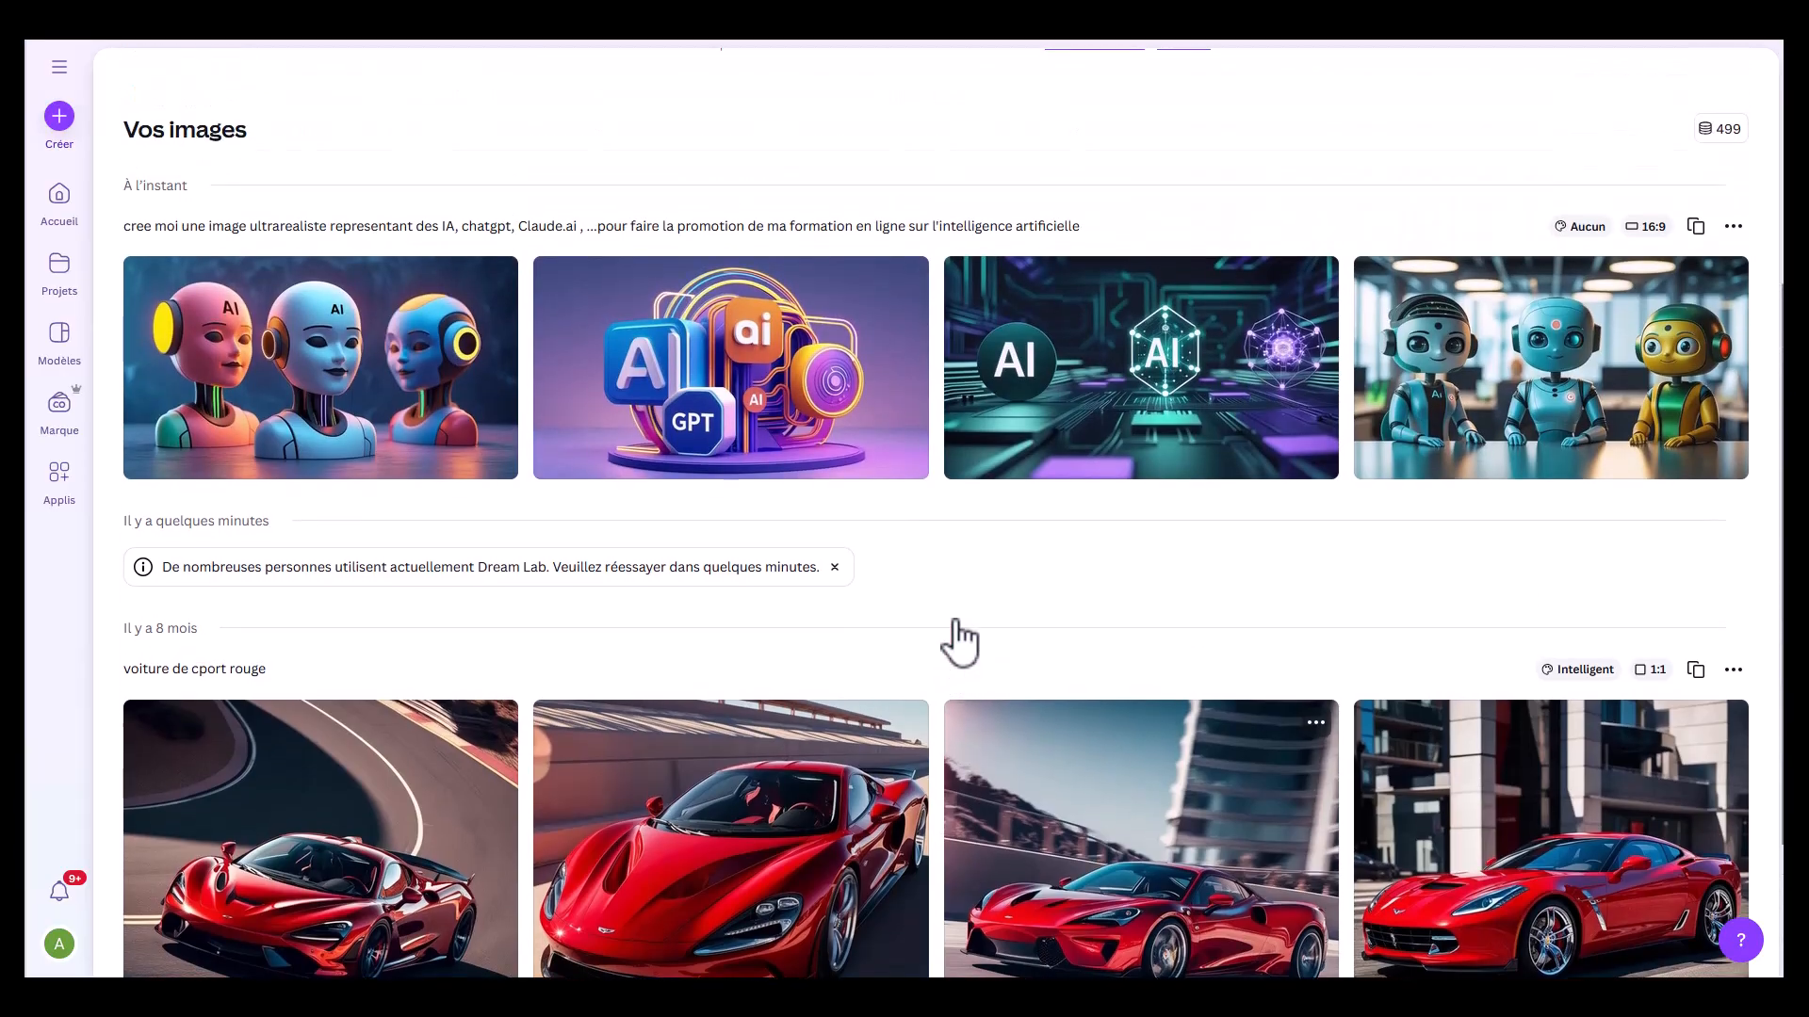
{"action": "mouse_move", "coordinate": [736, 461]}
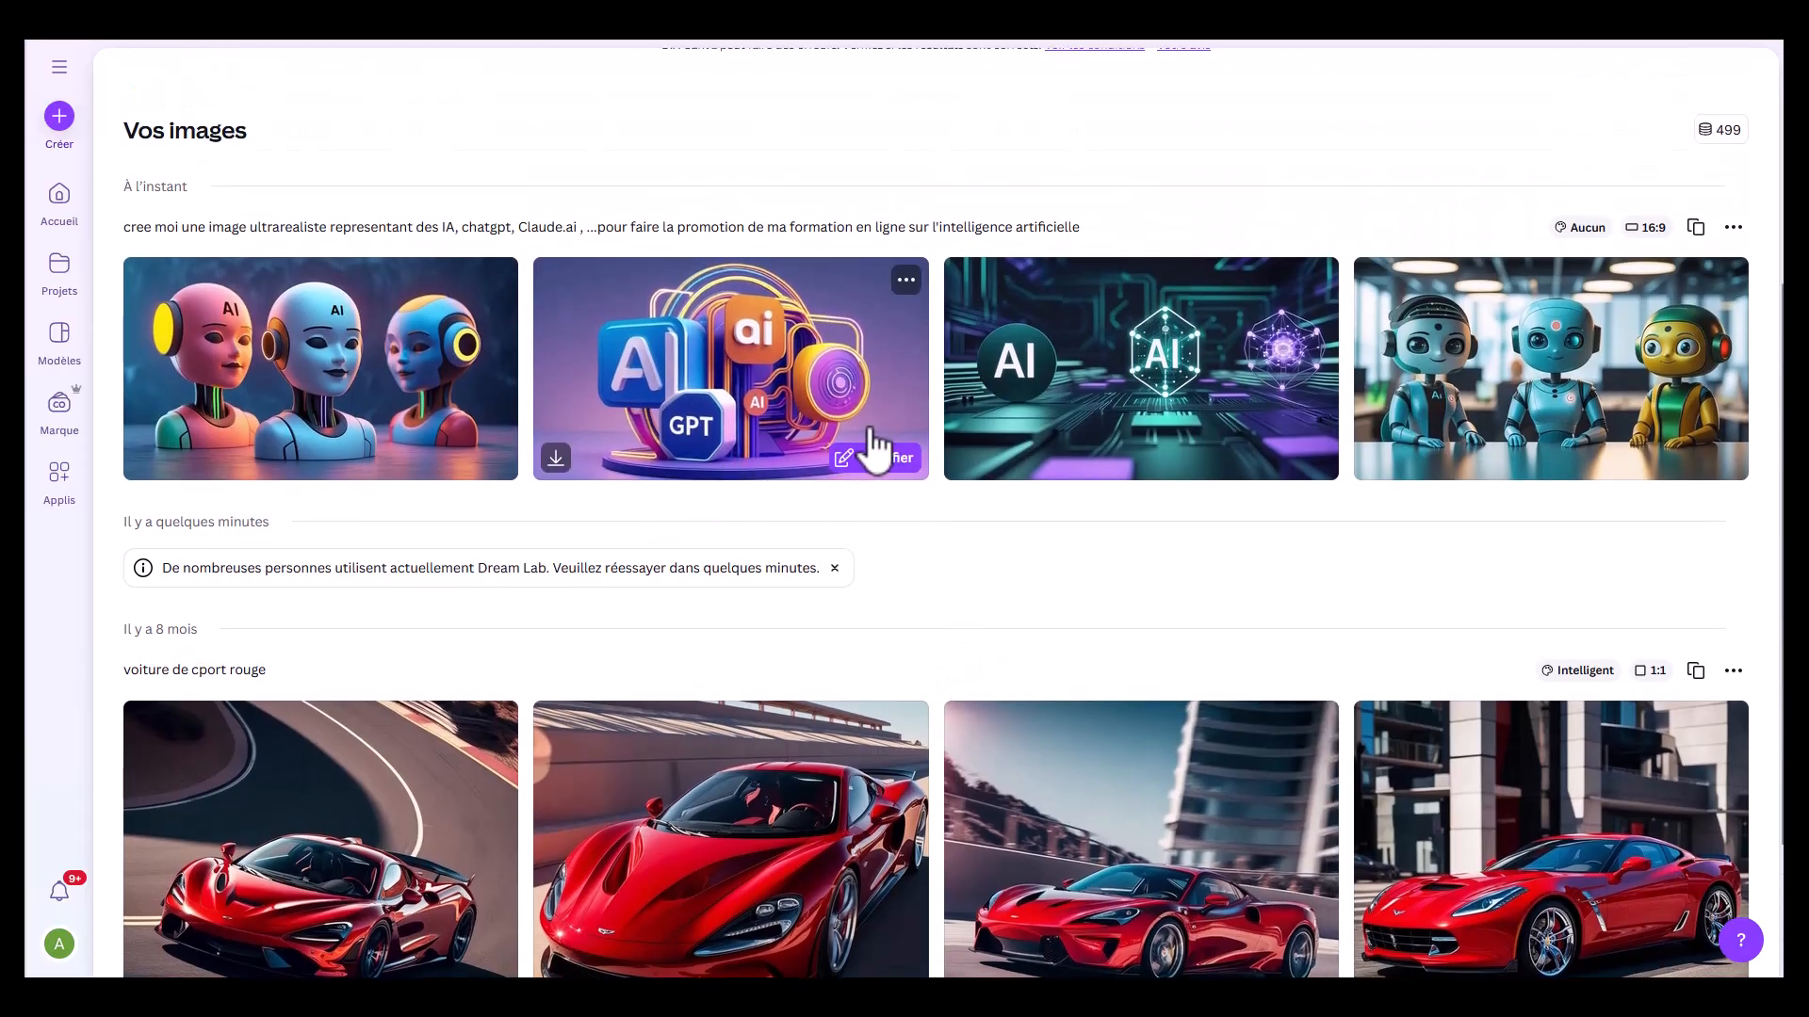
{"action": "scroll", "coordinate": [768, 529], "scroll_direction": "up", "scroll_amount": 2}
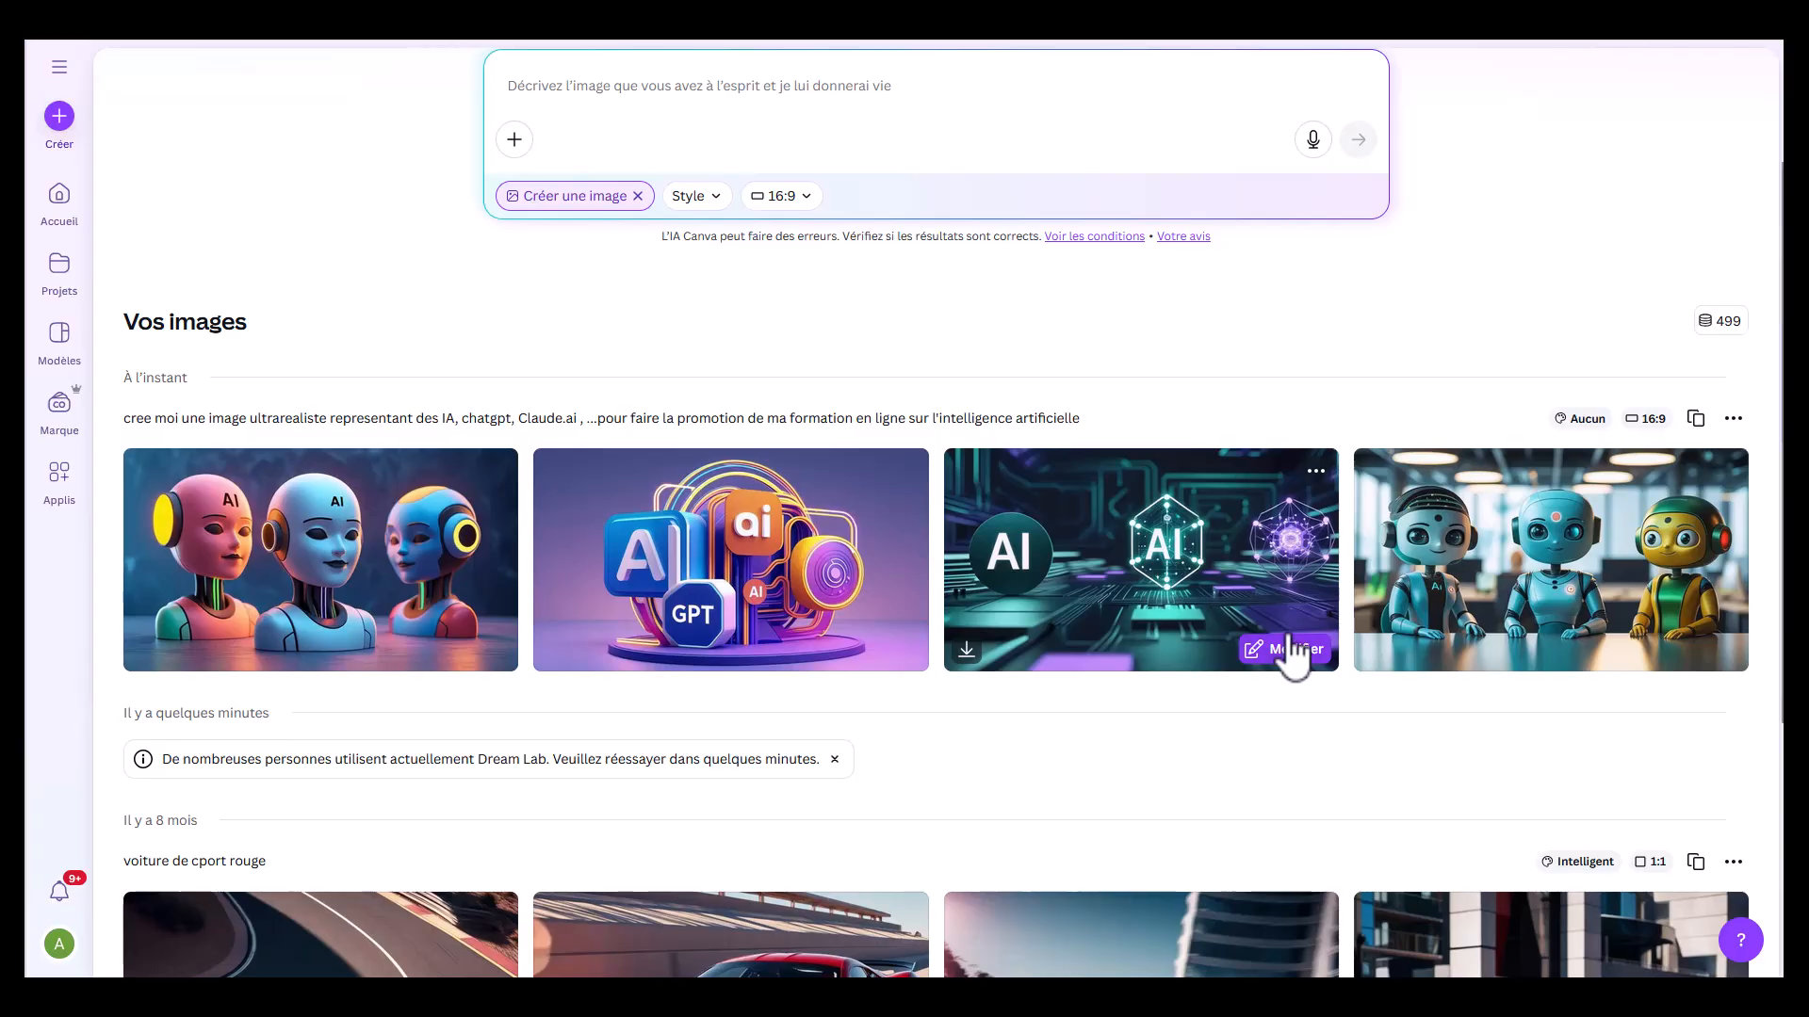
{"action": "left_click", "coordinate": [1291, 659]}
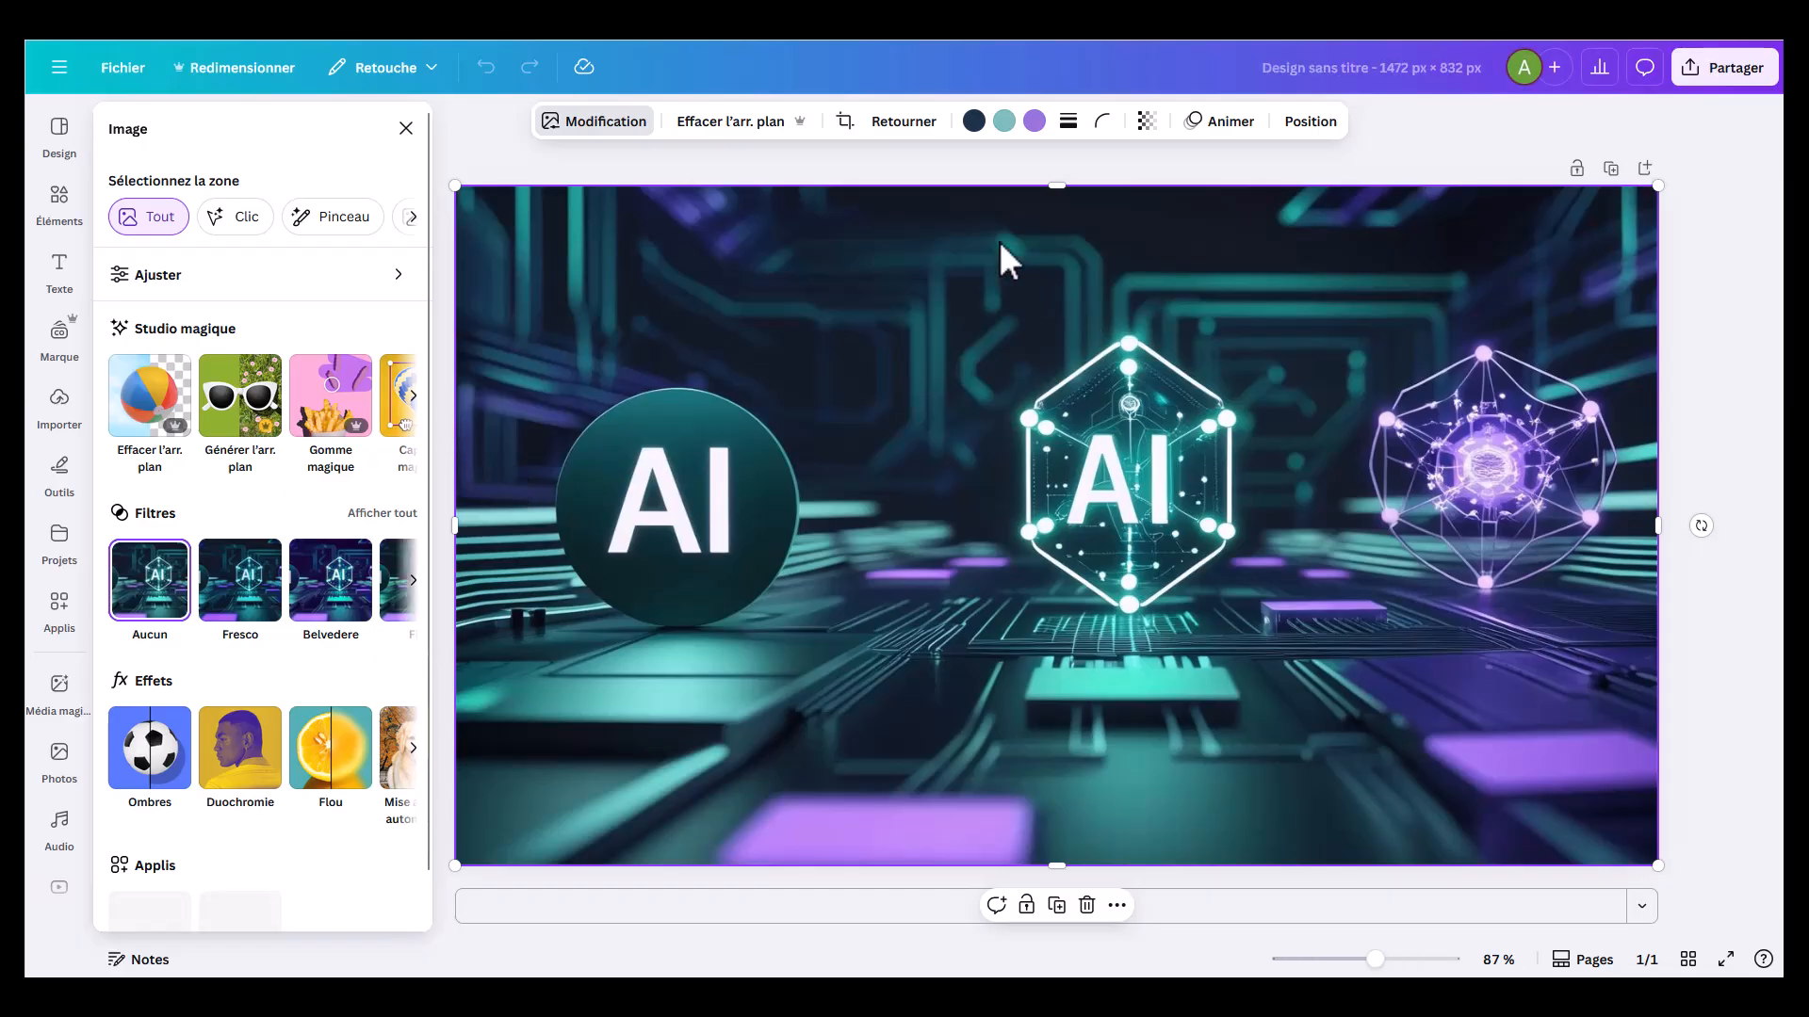
Step: Remove the image's background, check the background eraser's brush settings and leave them
{"action": "left_click", "coordinate": [787, 135]}
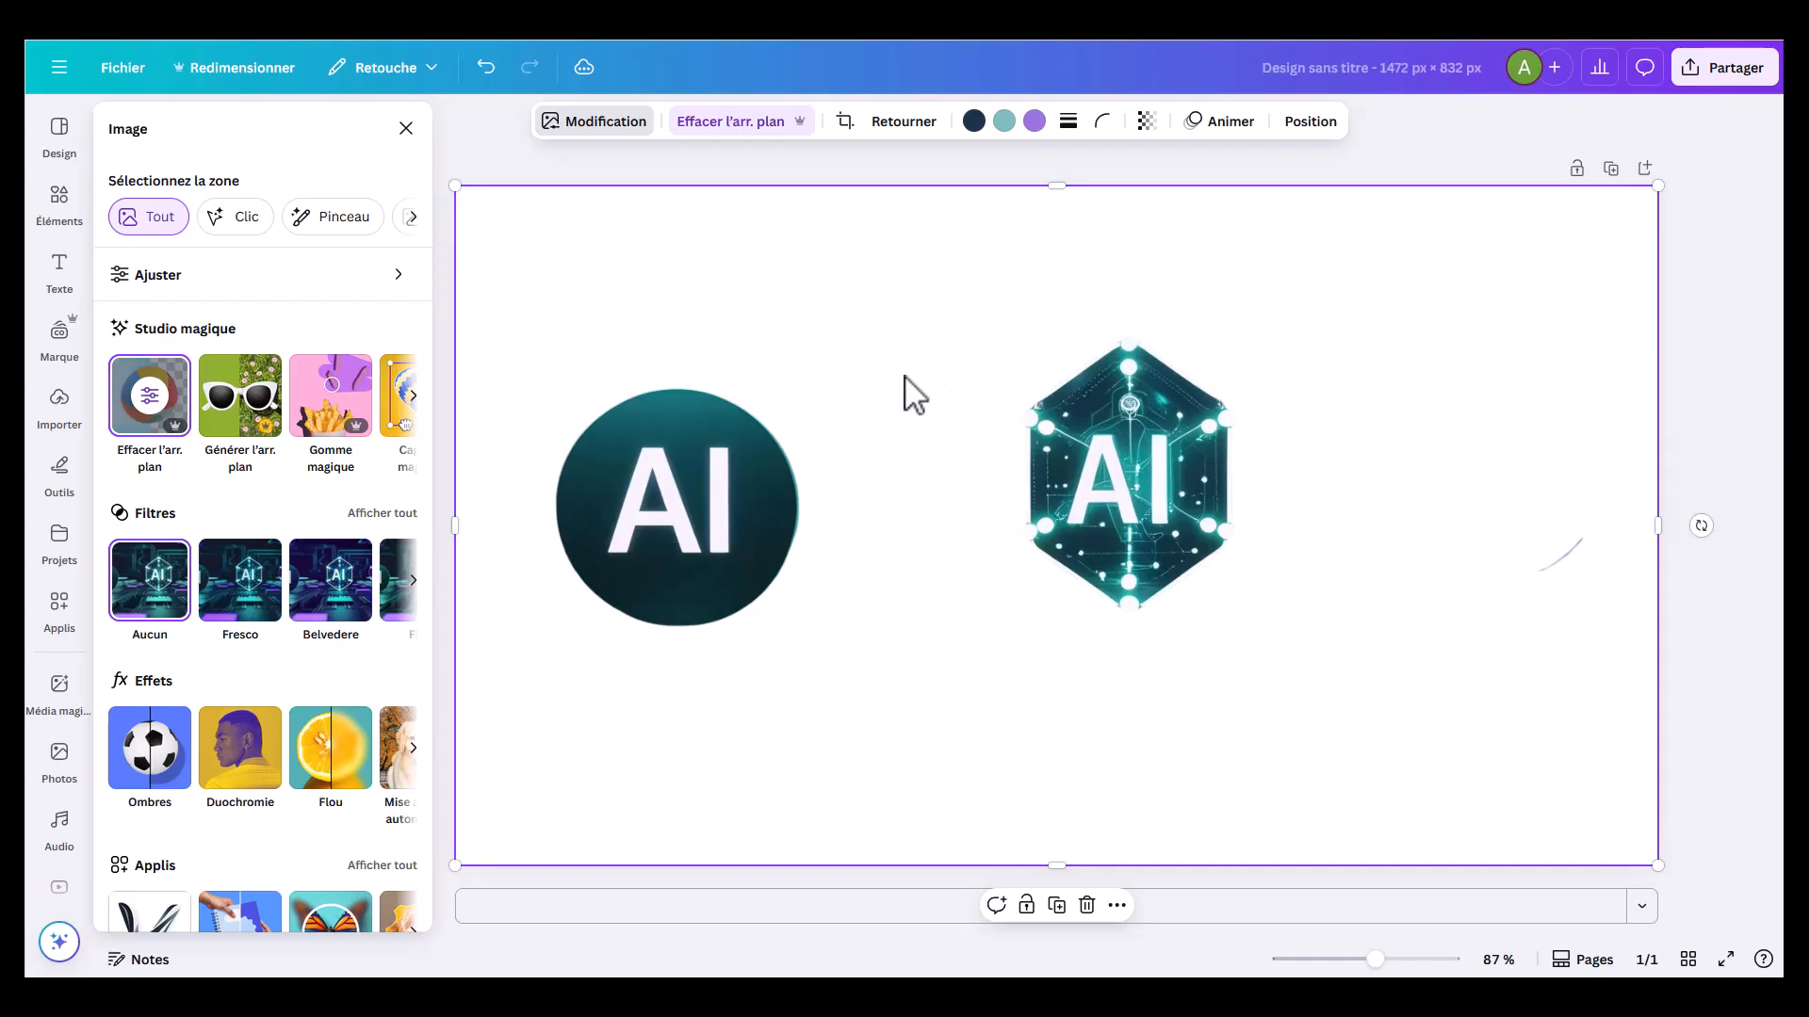
{"action": "left_click", "coordinate": [1546, 300]}
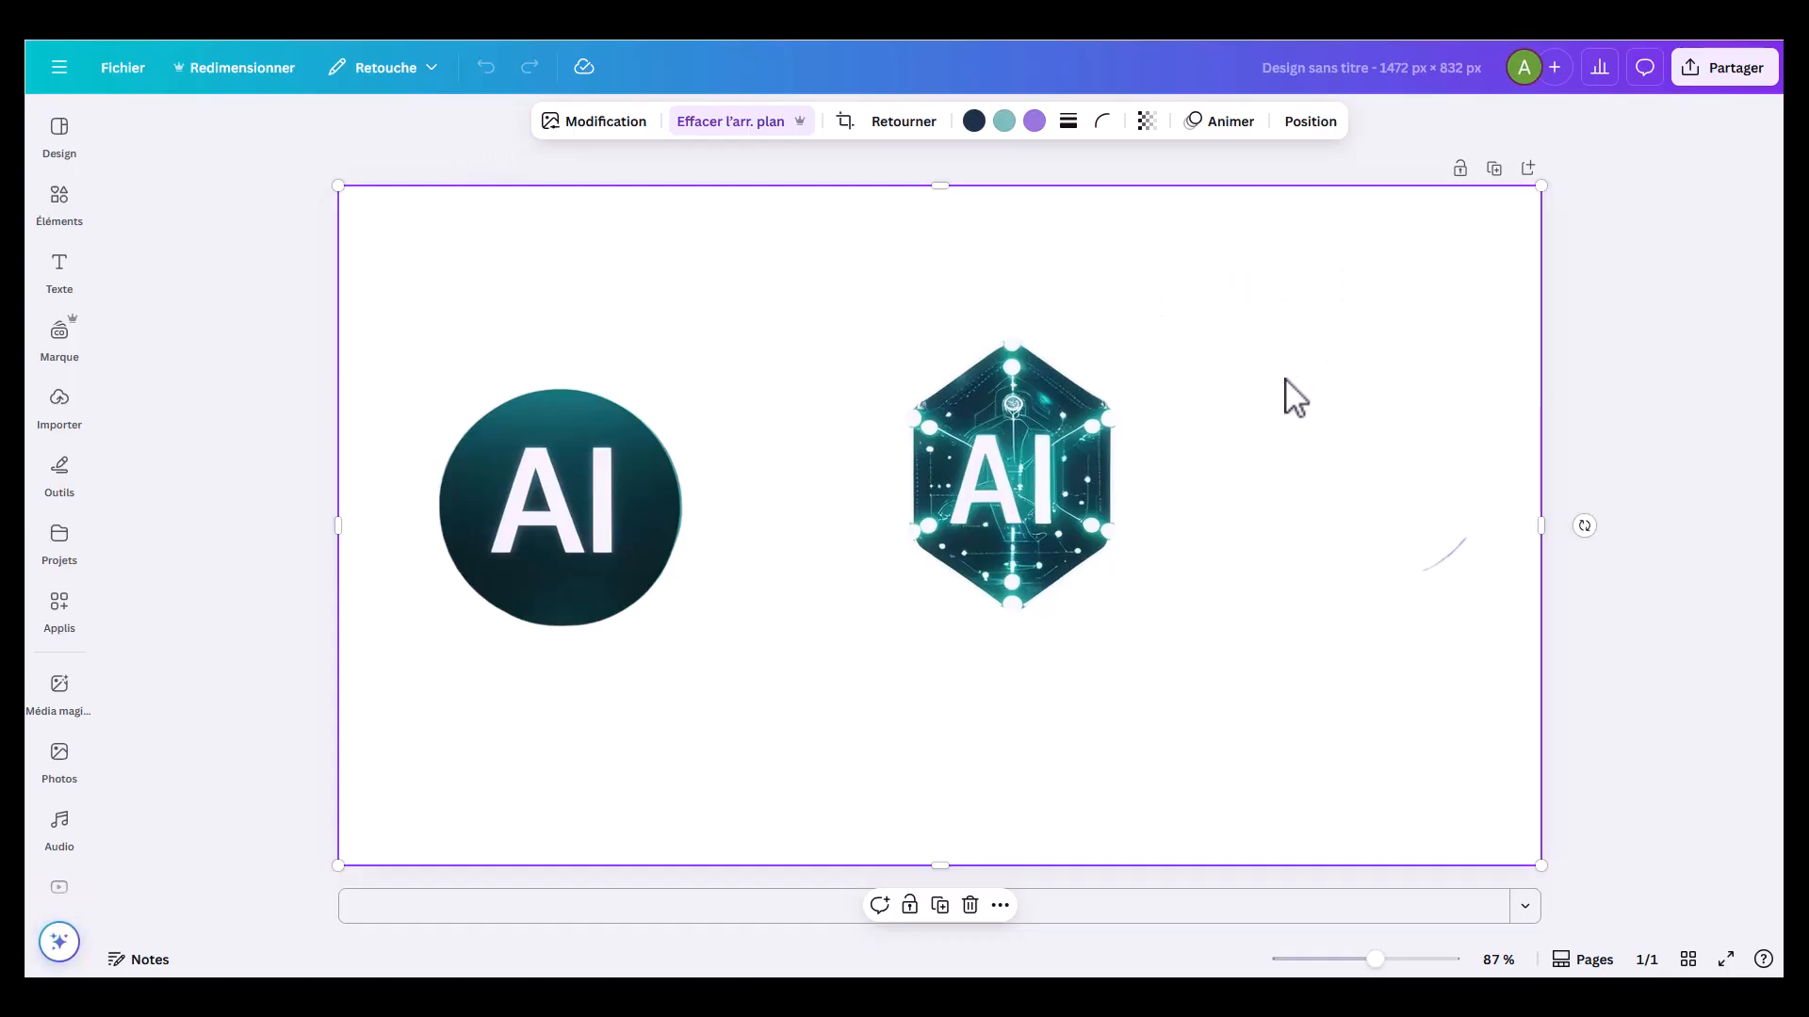
{"action": "left_click", "coordinate": [702, 127]}
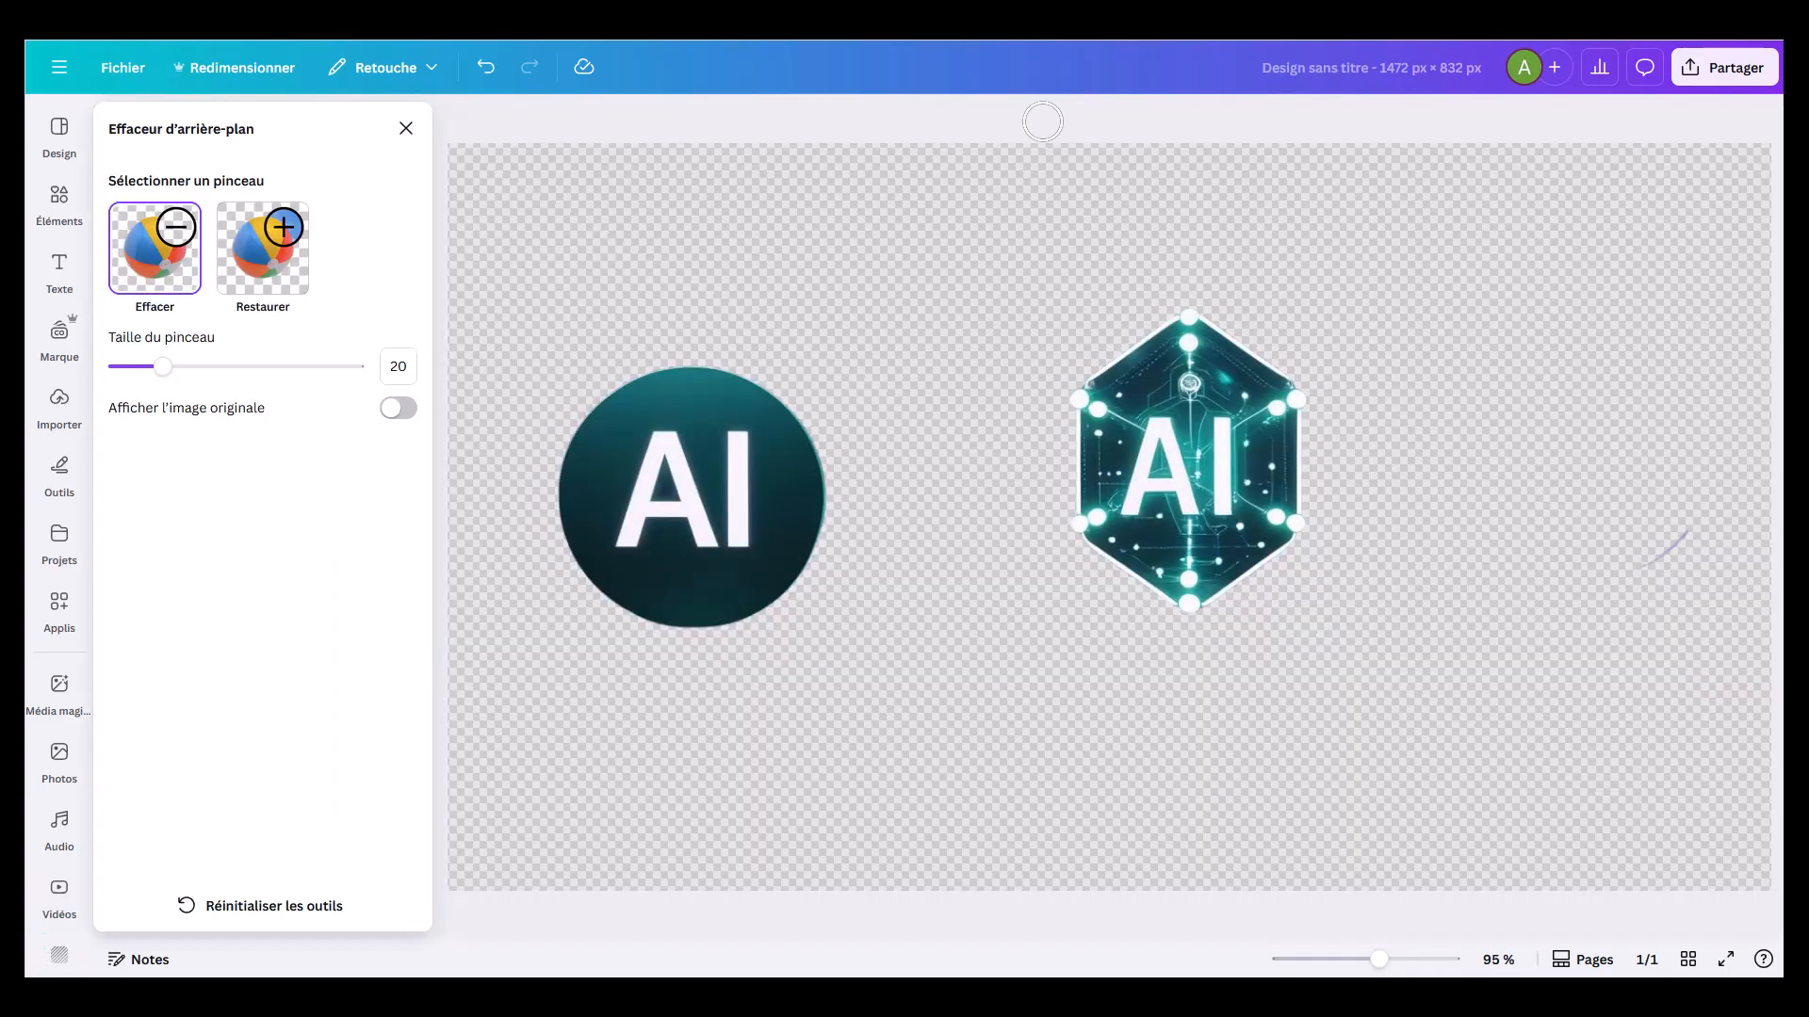
{"action": "left_click", "coordinate": [406, 128]}
{"action": "left_click", "coordinate": [582, 166]}
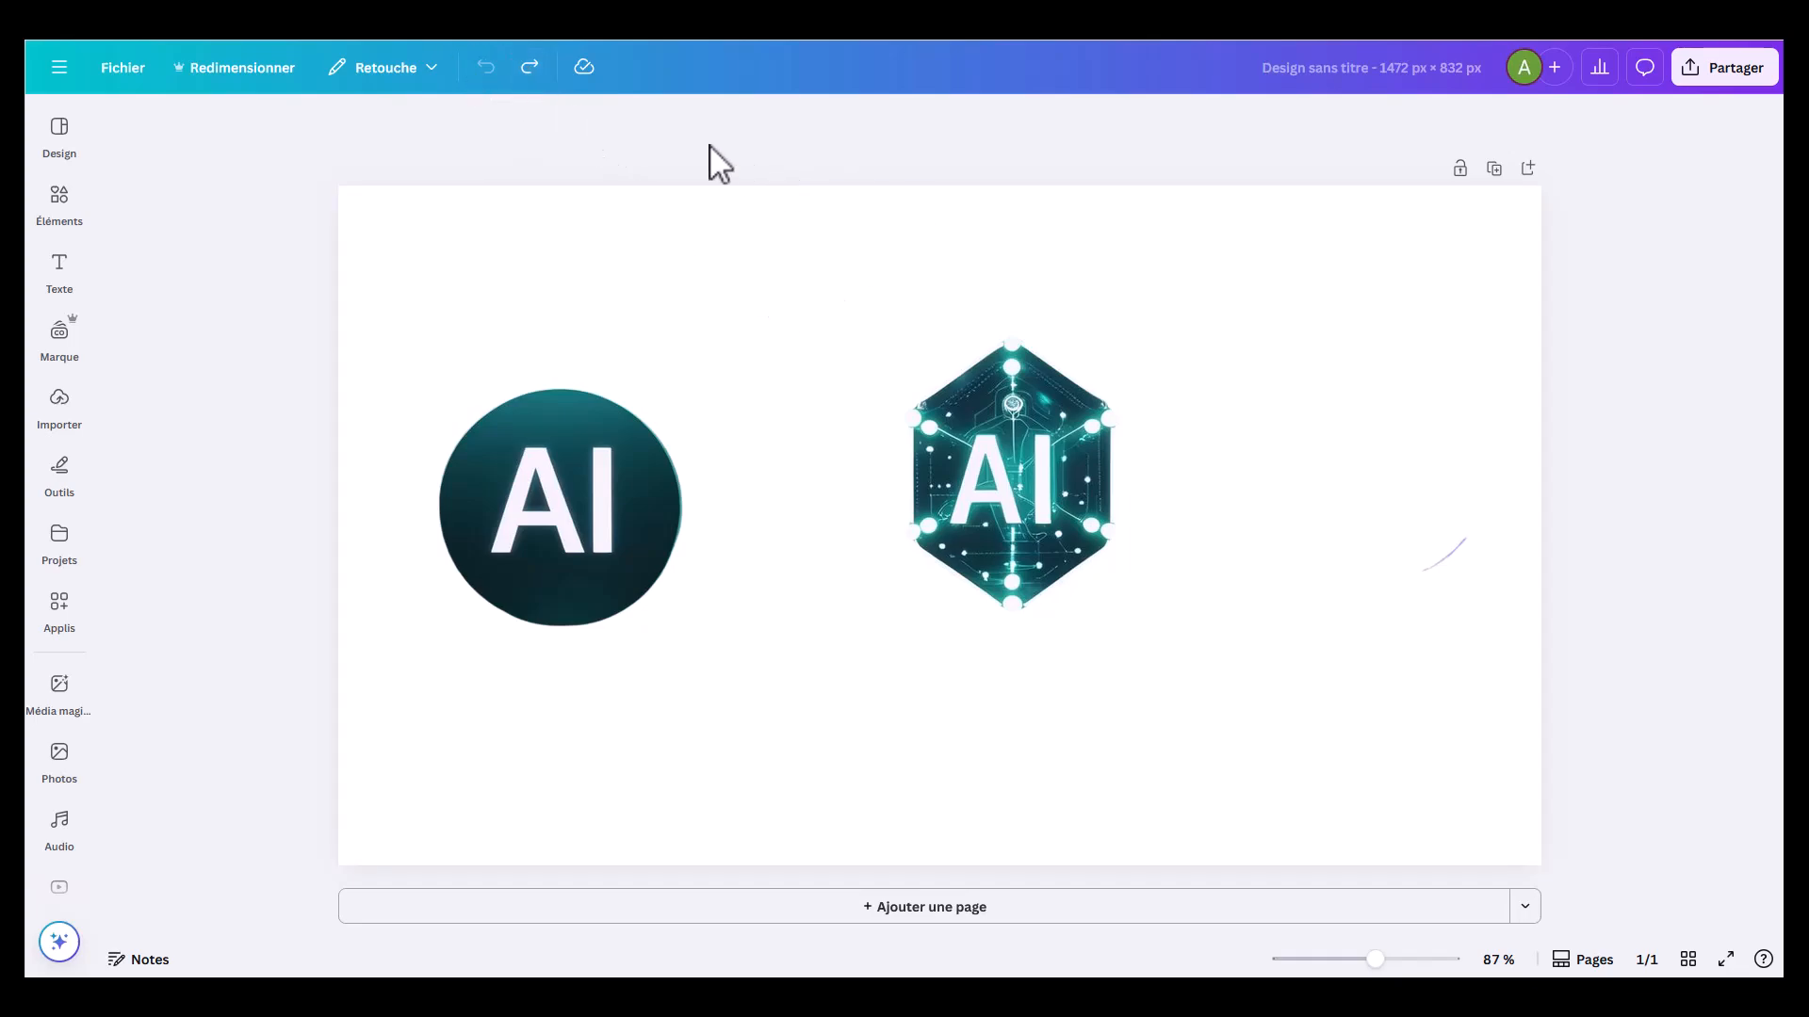
Step: Generate a new background from the suggested "Pièce spacieuse et moderne" description and apply it to the image
{"action": "left_click", "coordinate": [726, 475]}
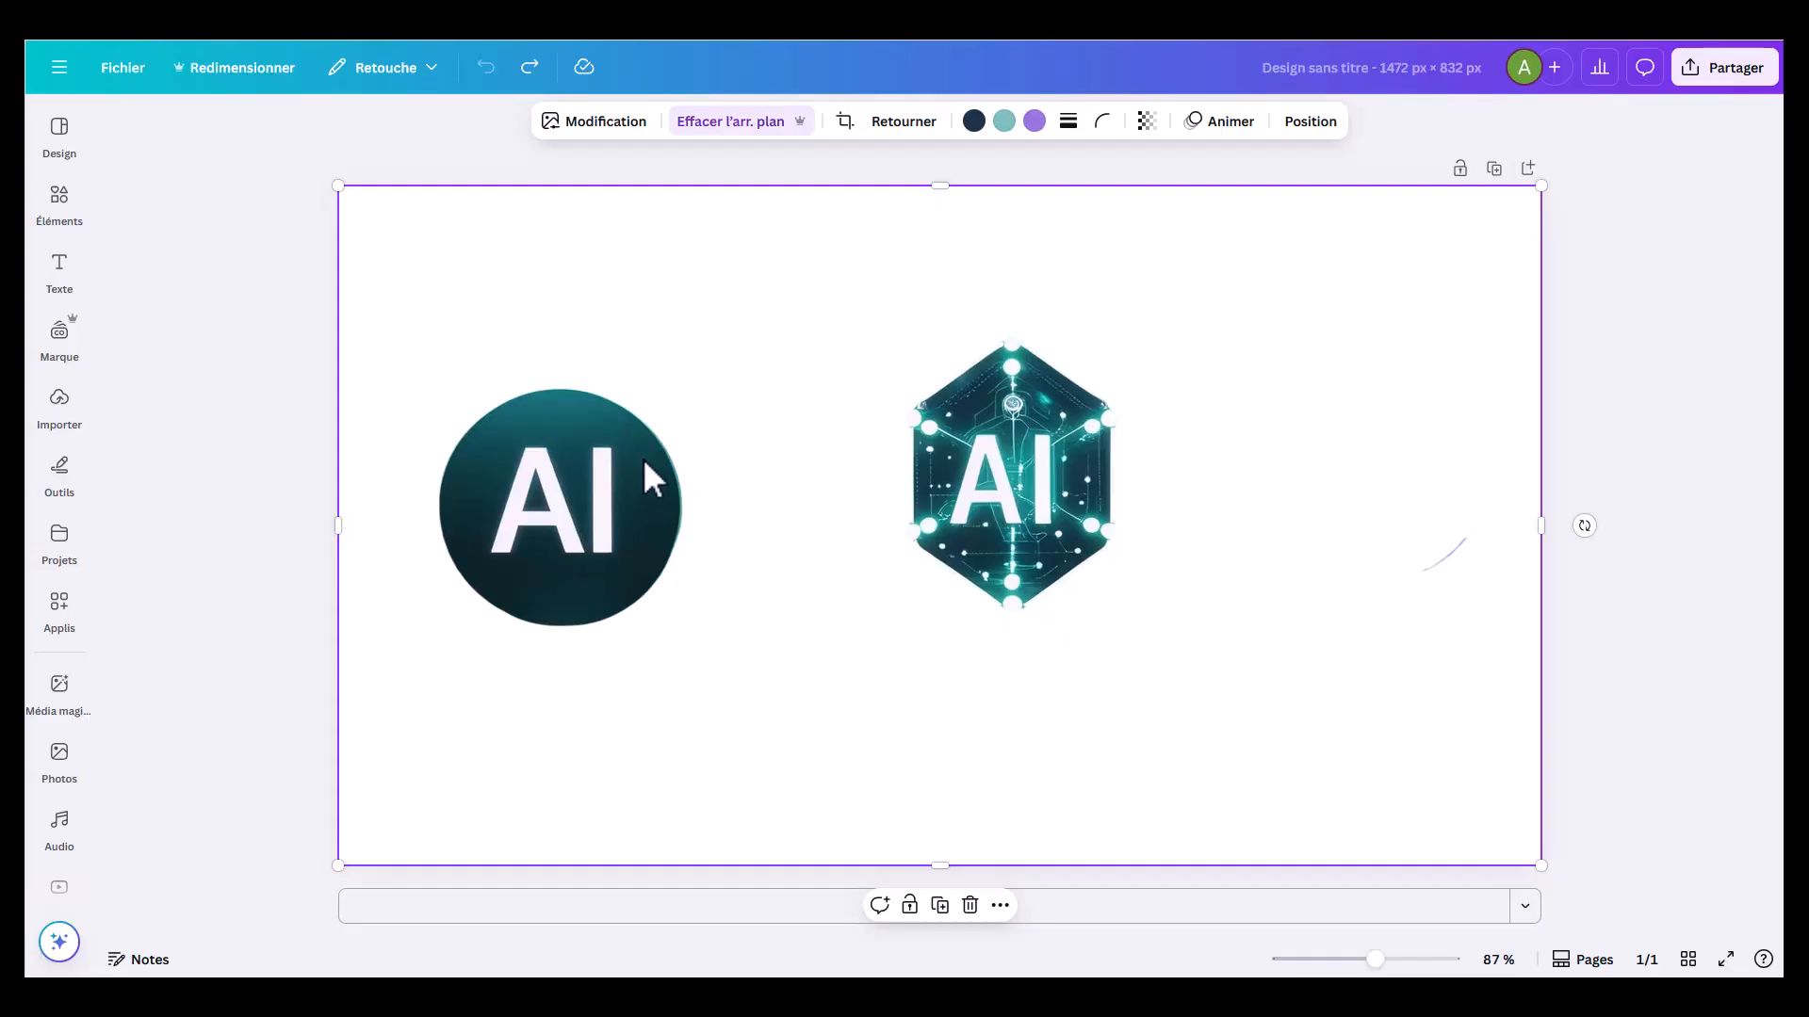
{"action": "left_click", "coordinate": [588, 124]}
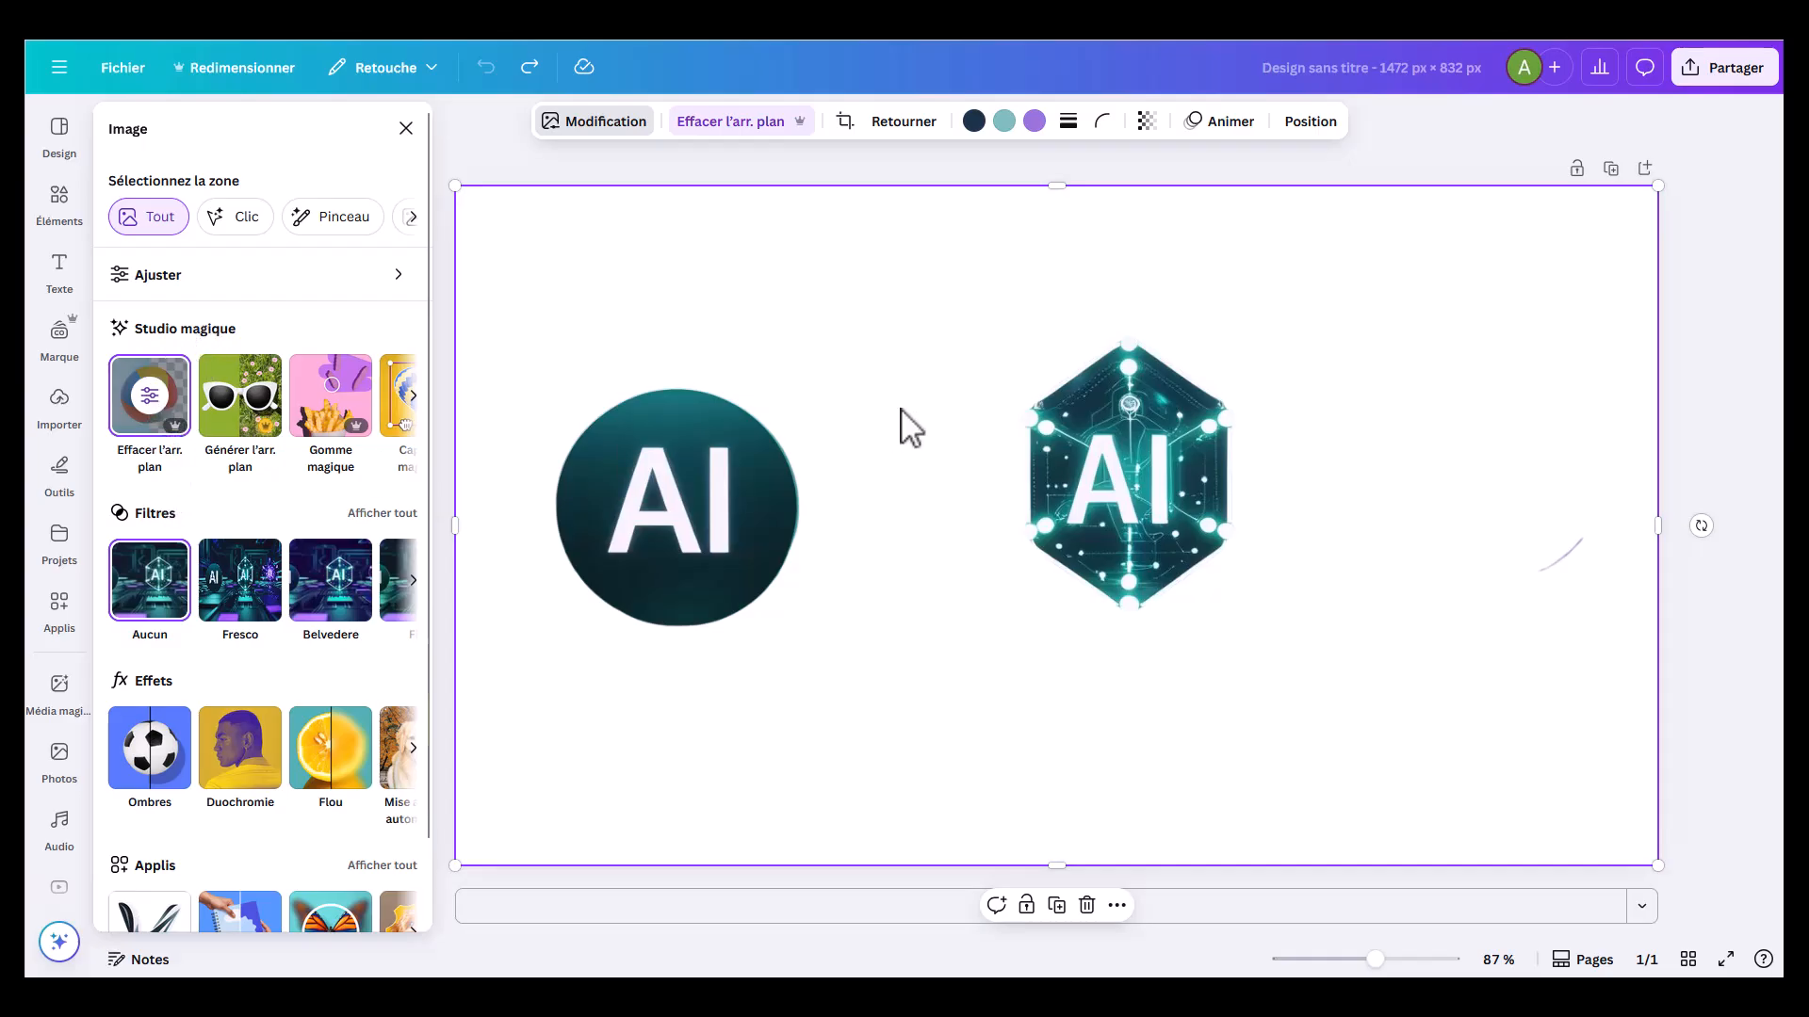
{"action": "left_click", "coordinate": [252, 405]}
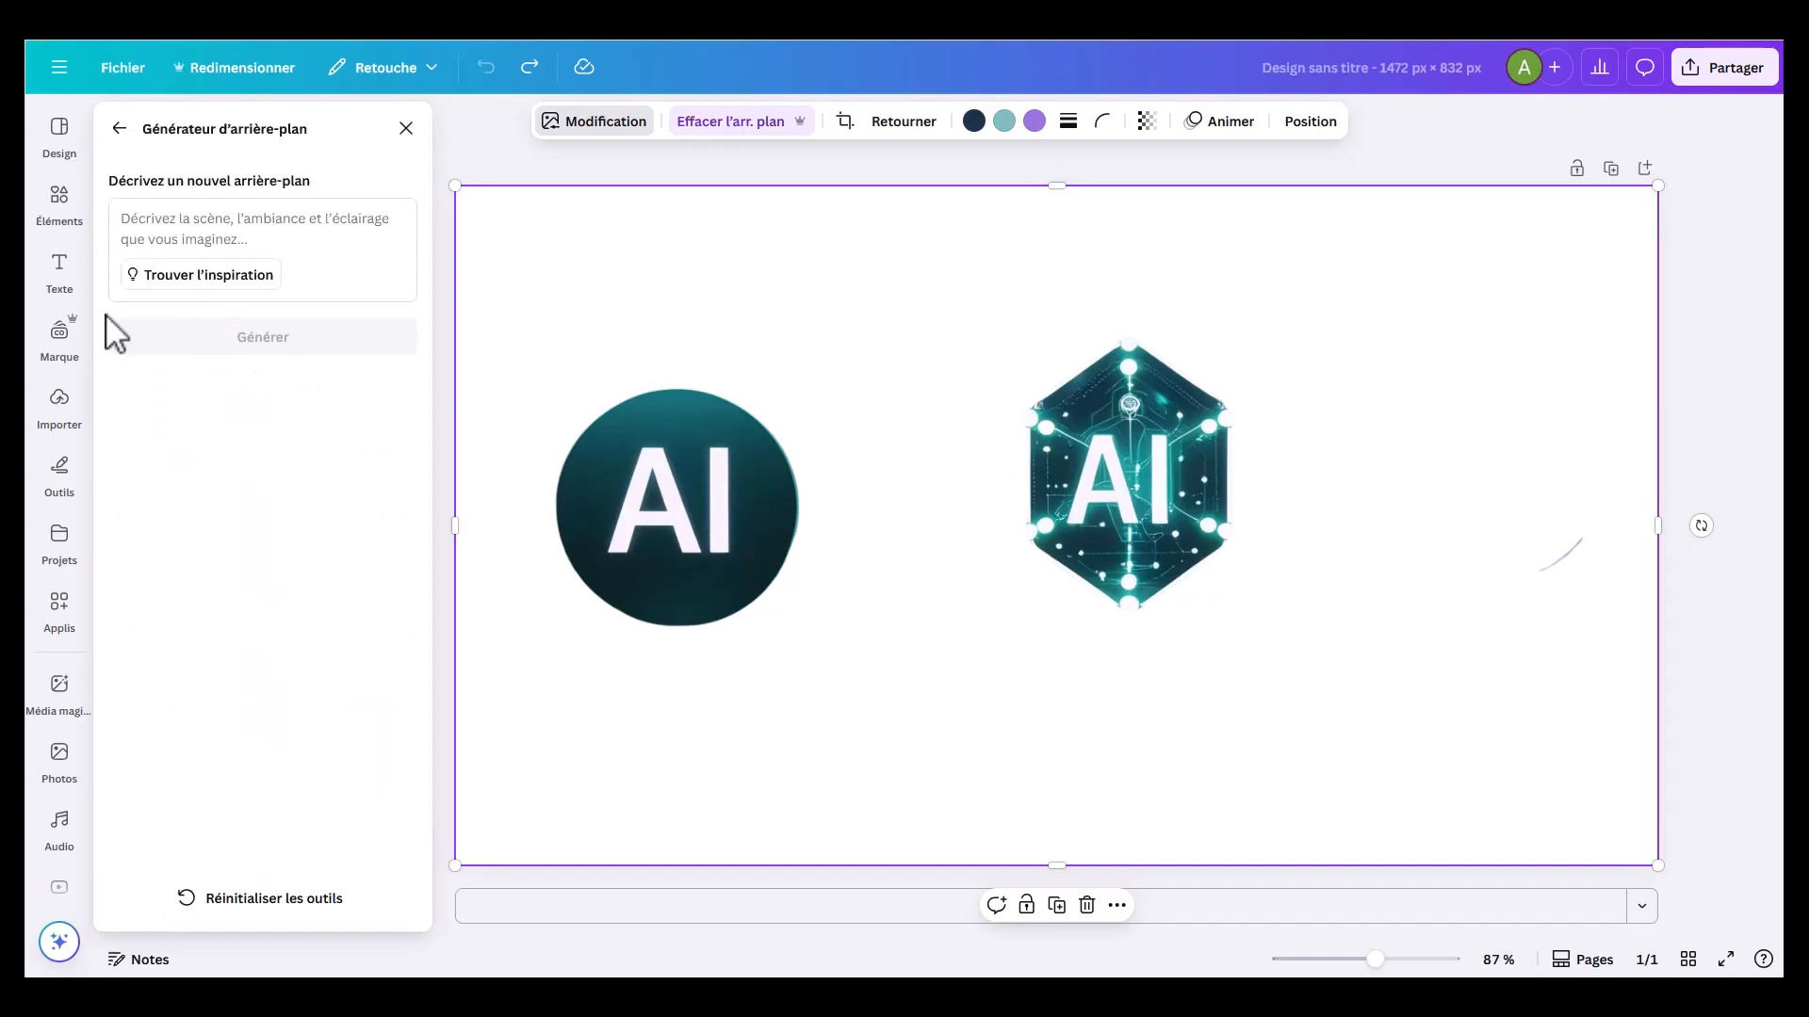
{"action": "left_click", "coordinate": [232, 286]}
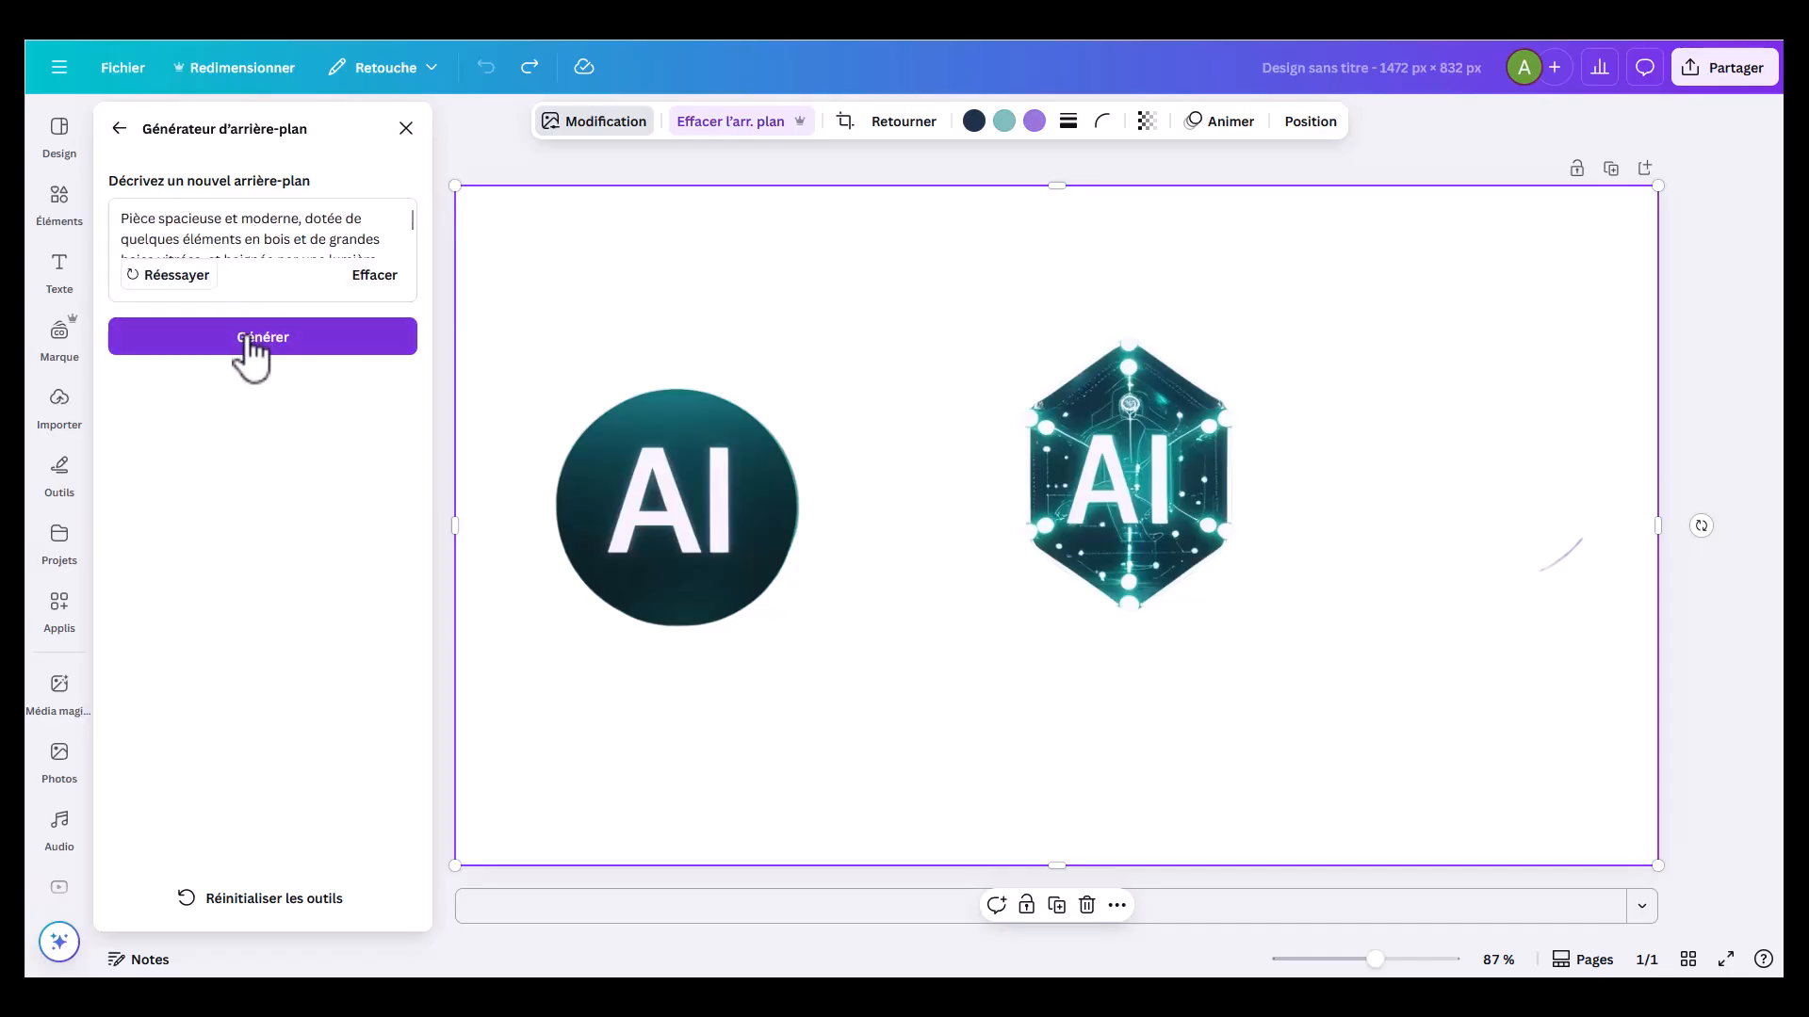
{"action": "left_click", "coordinate": [254, 341]}
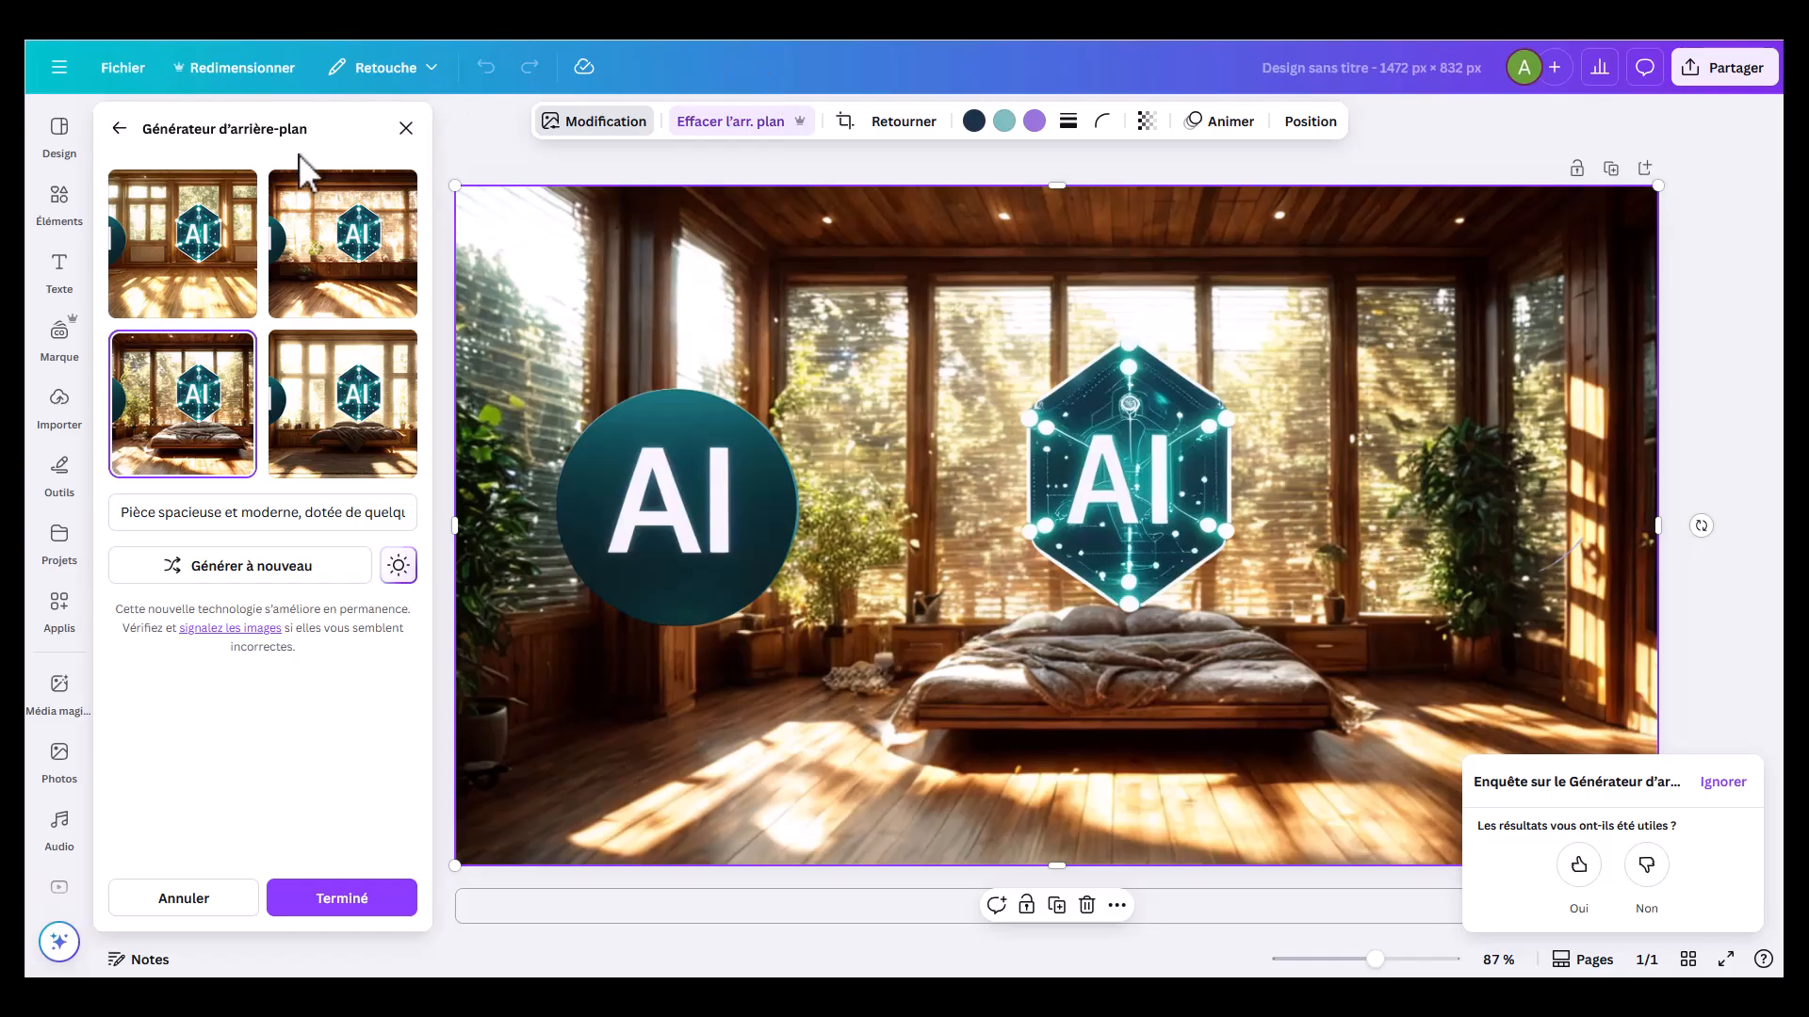
{"action": "left_click", "coordinate": [346, 903]}
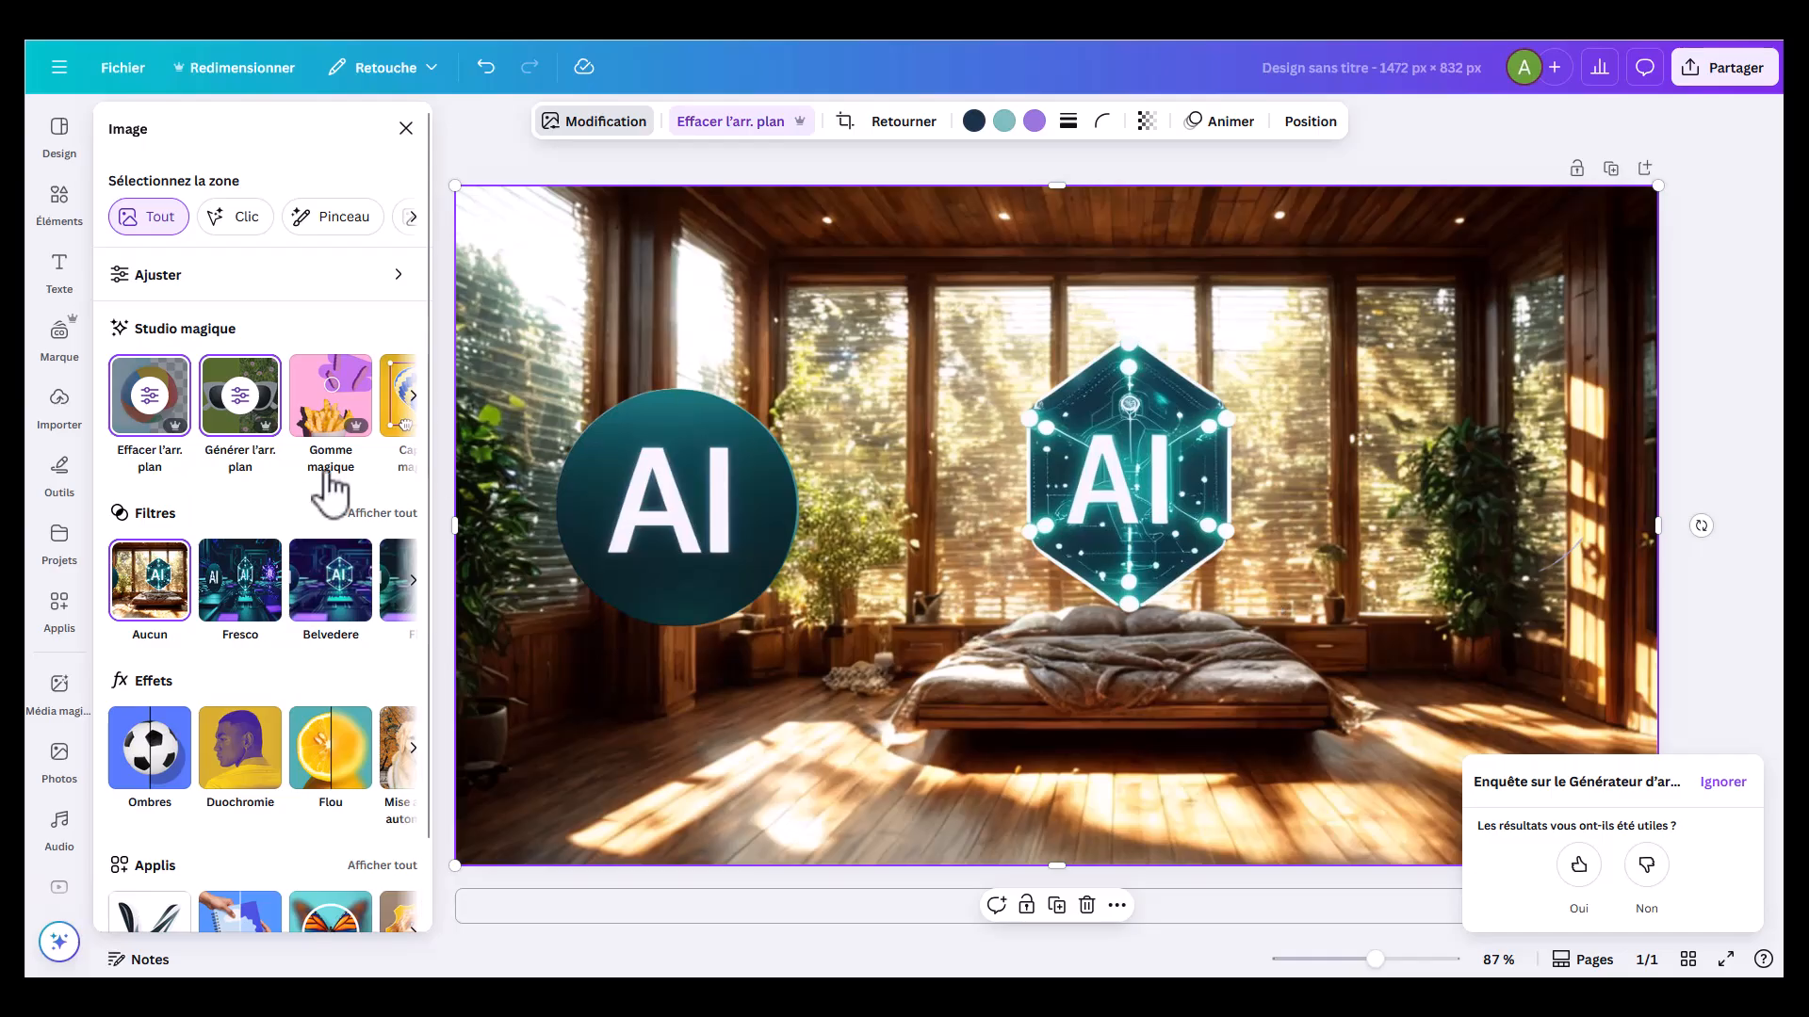
Step: Capture all the text in the image as editable text and shift both "AI" texts up into their logos
{"action": "left_click", "coordinate": [411, 396]}
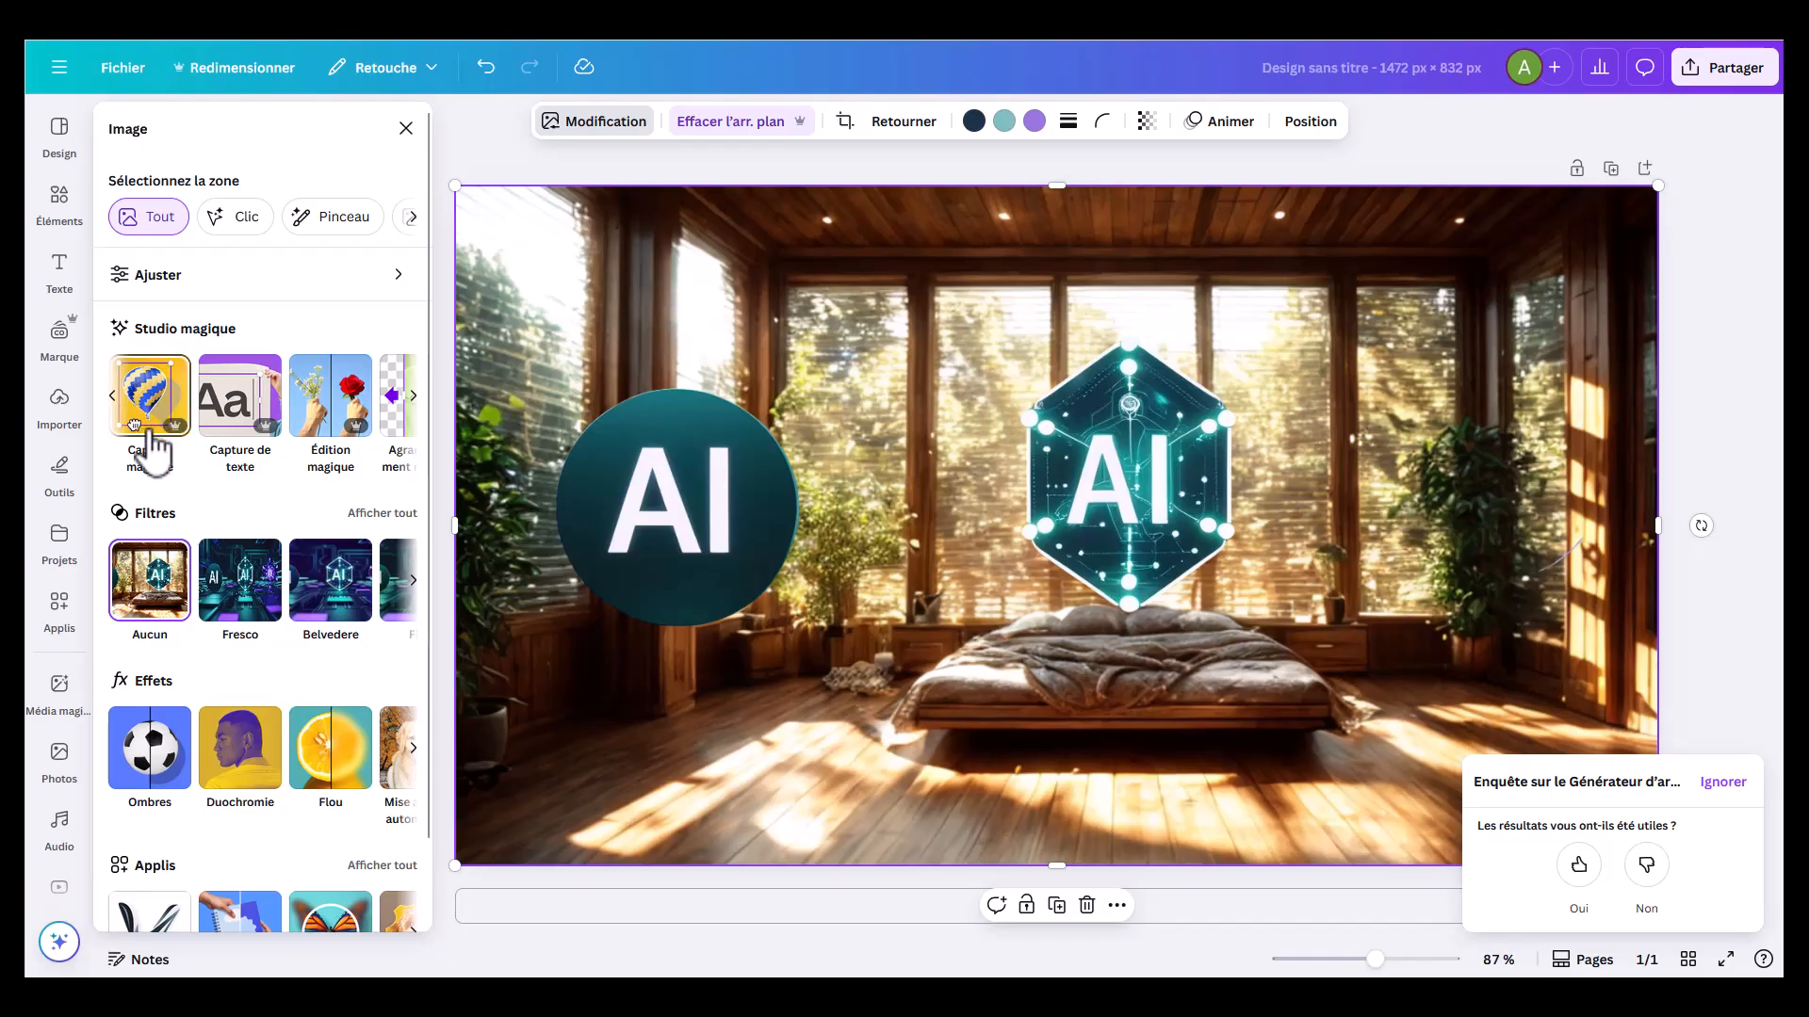
{"action": "mouse_move", "coordinate": [654, 477]}
{"action": "left_mouse_down"}
{"action": "mouse_move", "coordinate": [692, 463]}
{"action": "mouse_move", "coordinate": [647, 477]}
{"action": "mouse_move", "coordinate": [667, 509]}
{"action": "mouse_move", "coordinate": [669, 473]}
{"action": "left_mouse_up"}
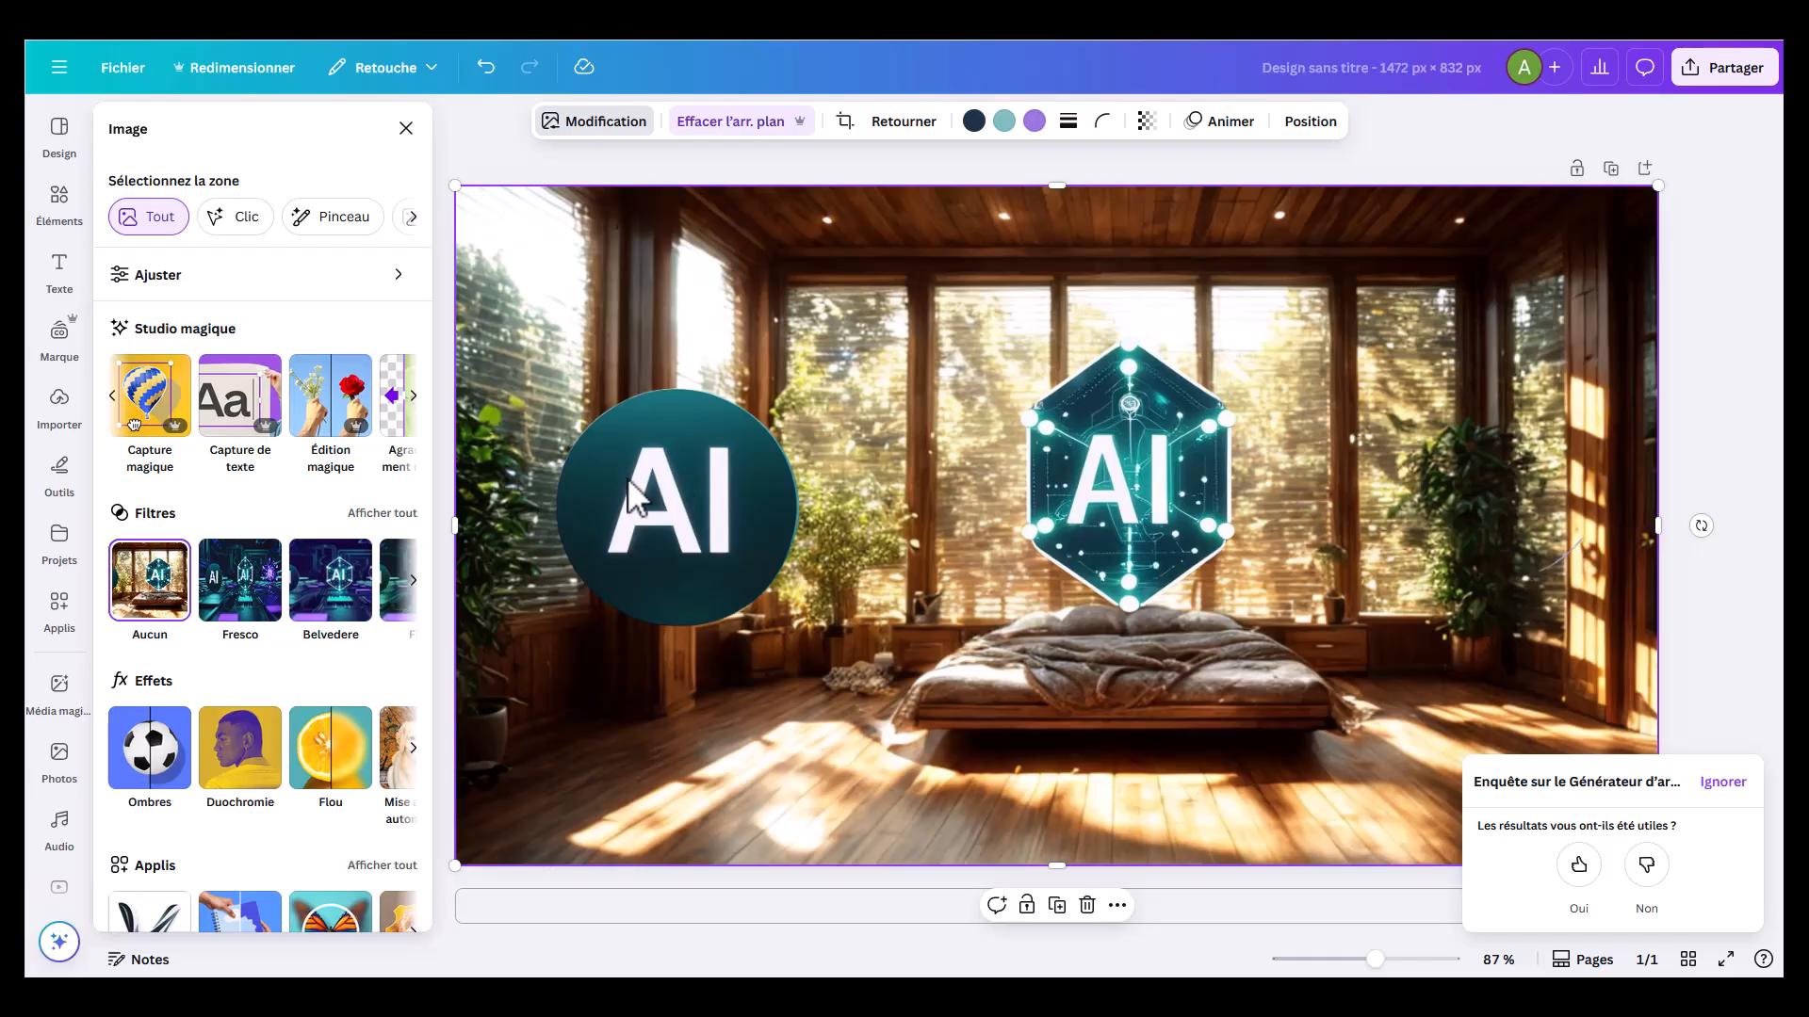
{"action": "left_click", "coordinate": [230, 415]}
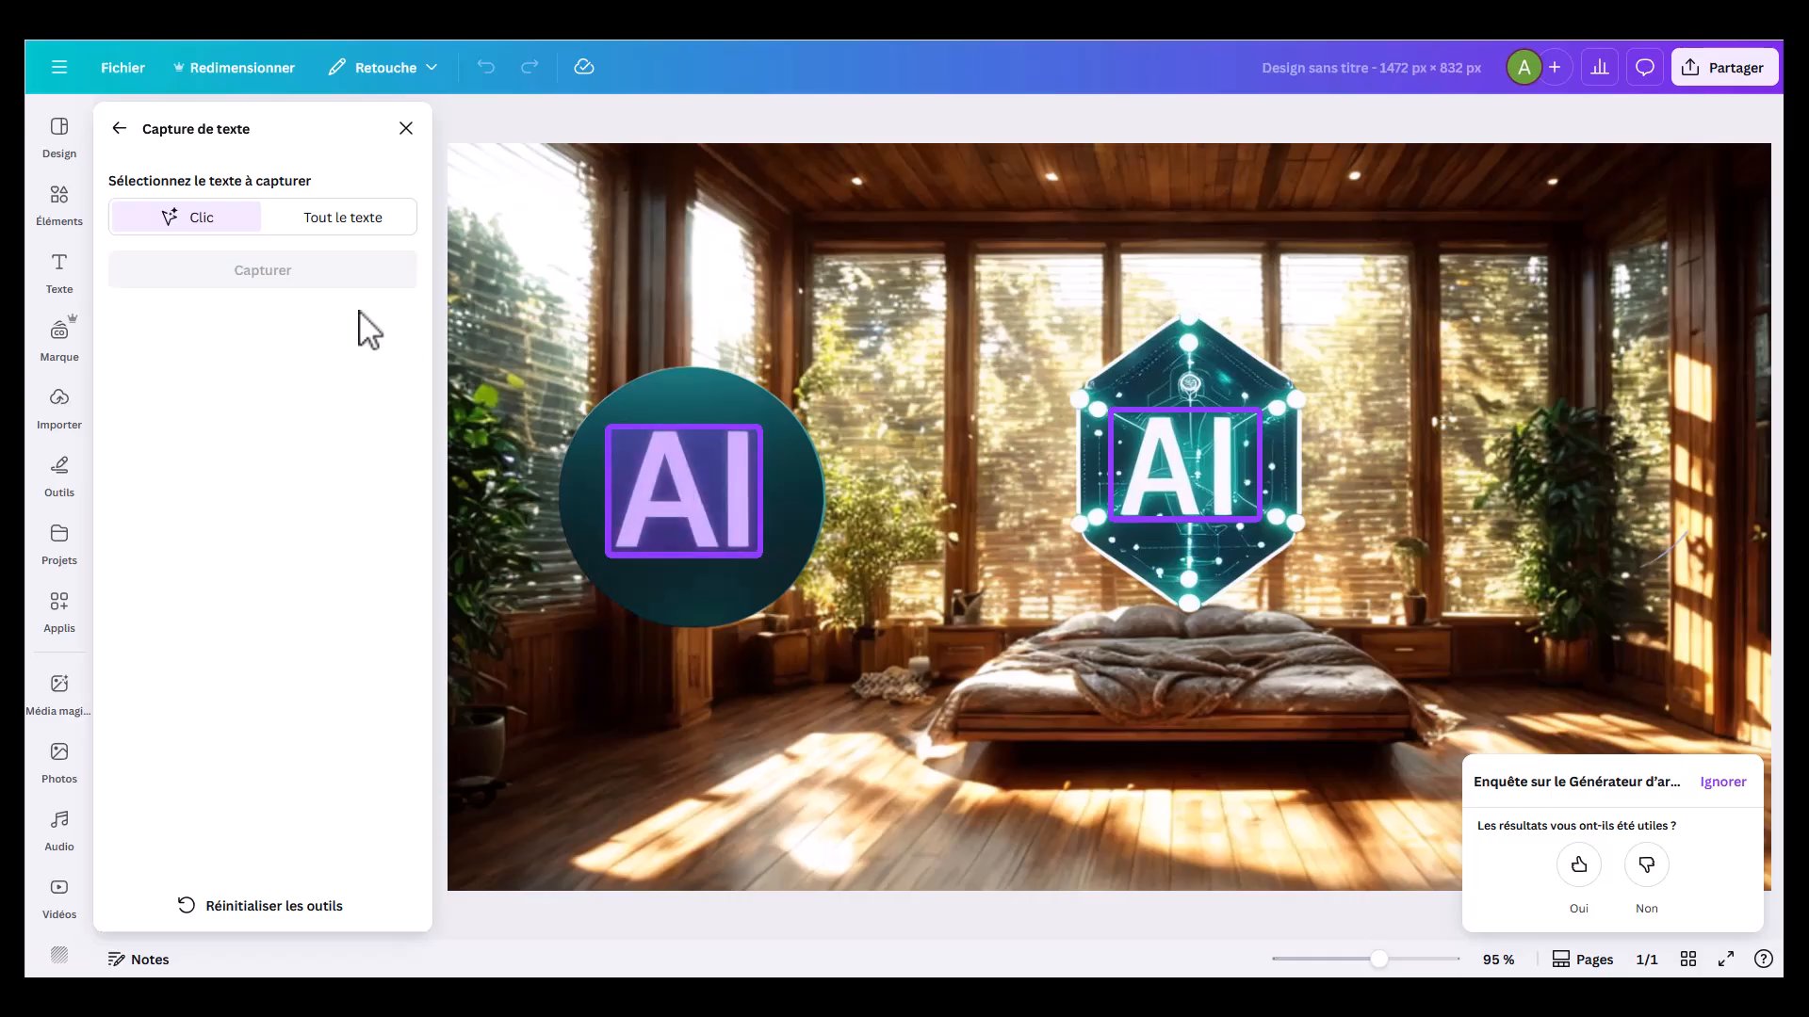
{"action": "left_click", "coordinate": [327, 224]}
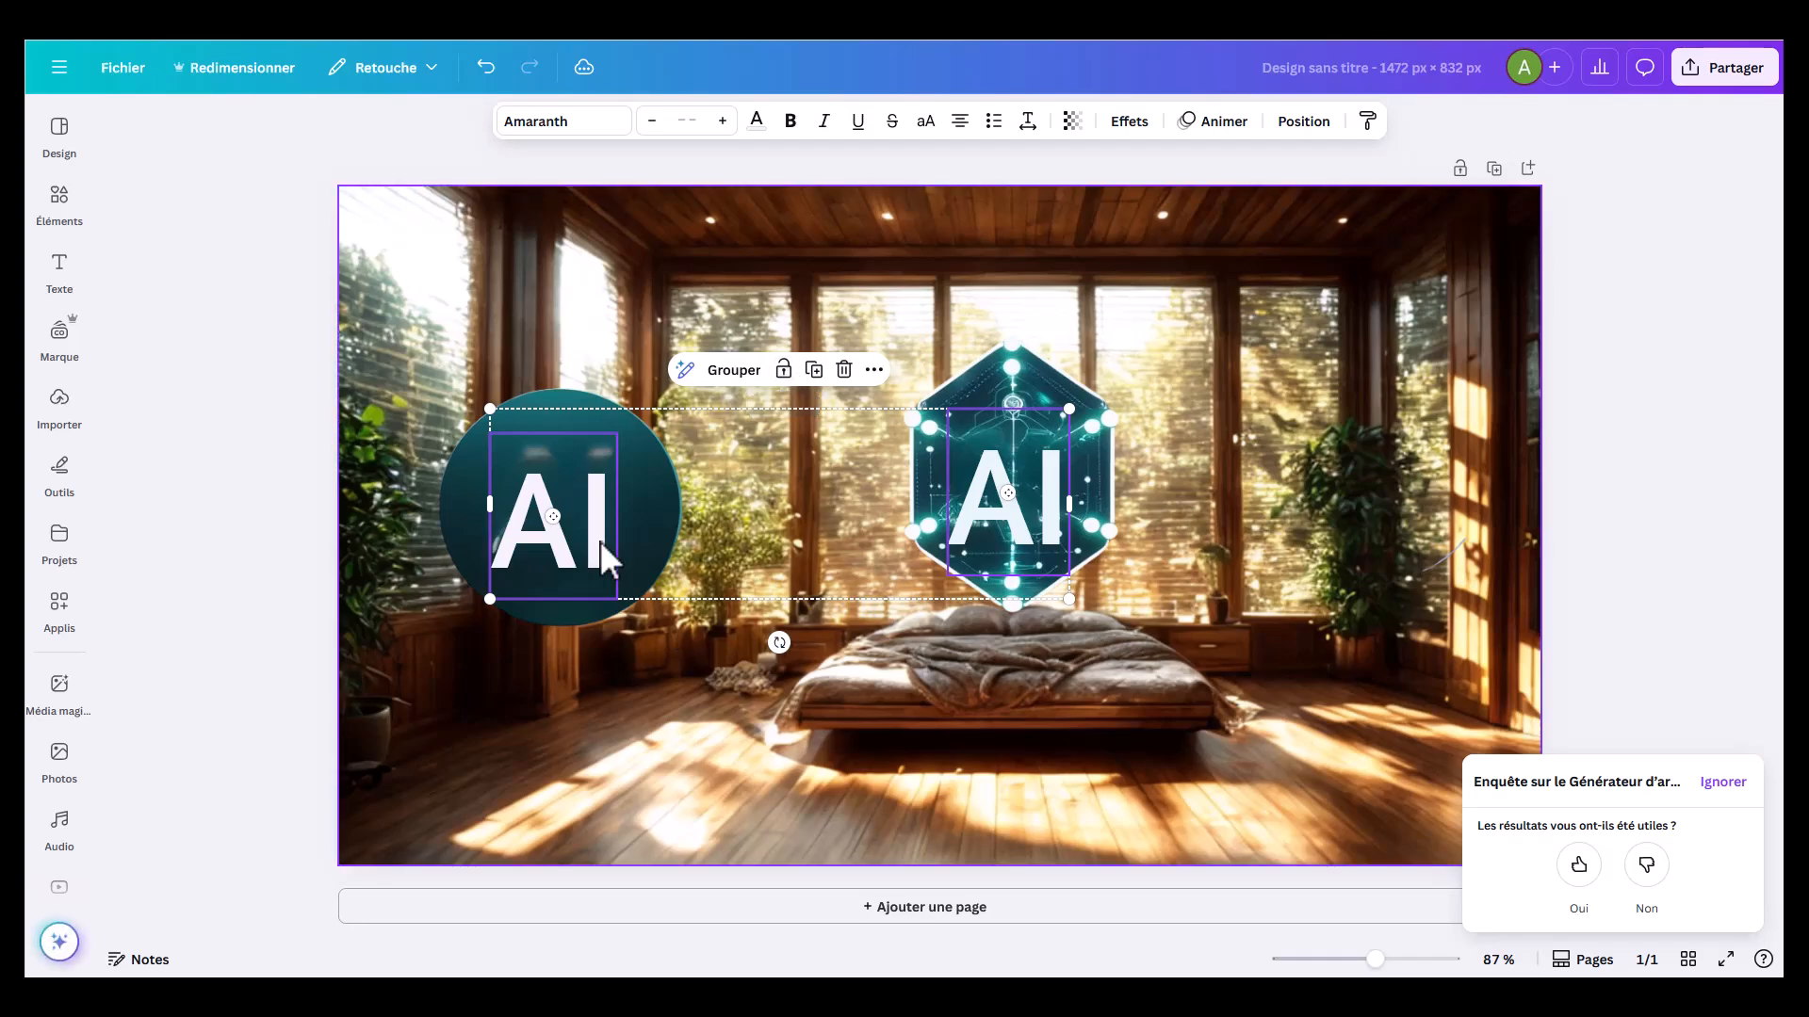
{"action": "left_click_drag", "start_coordinate": [601, 541], "coordinate": [591, 499]}
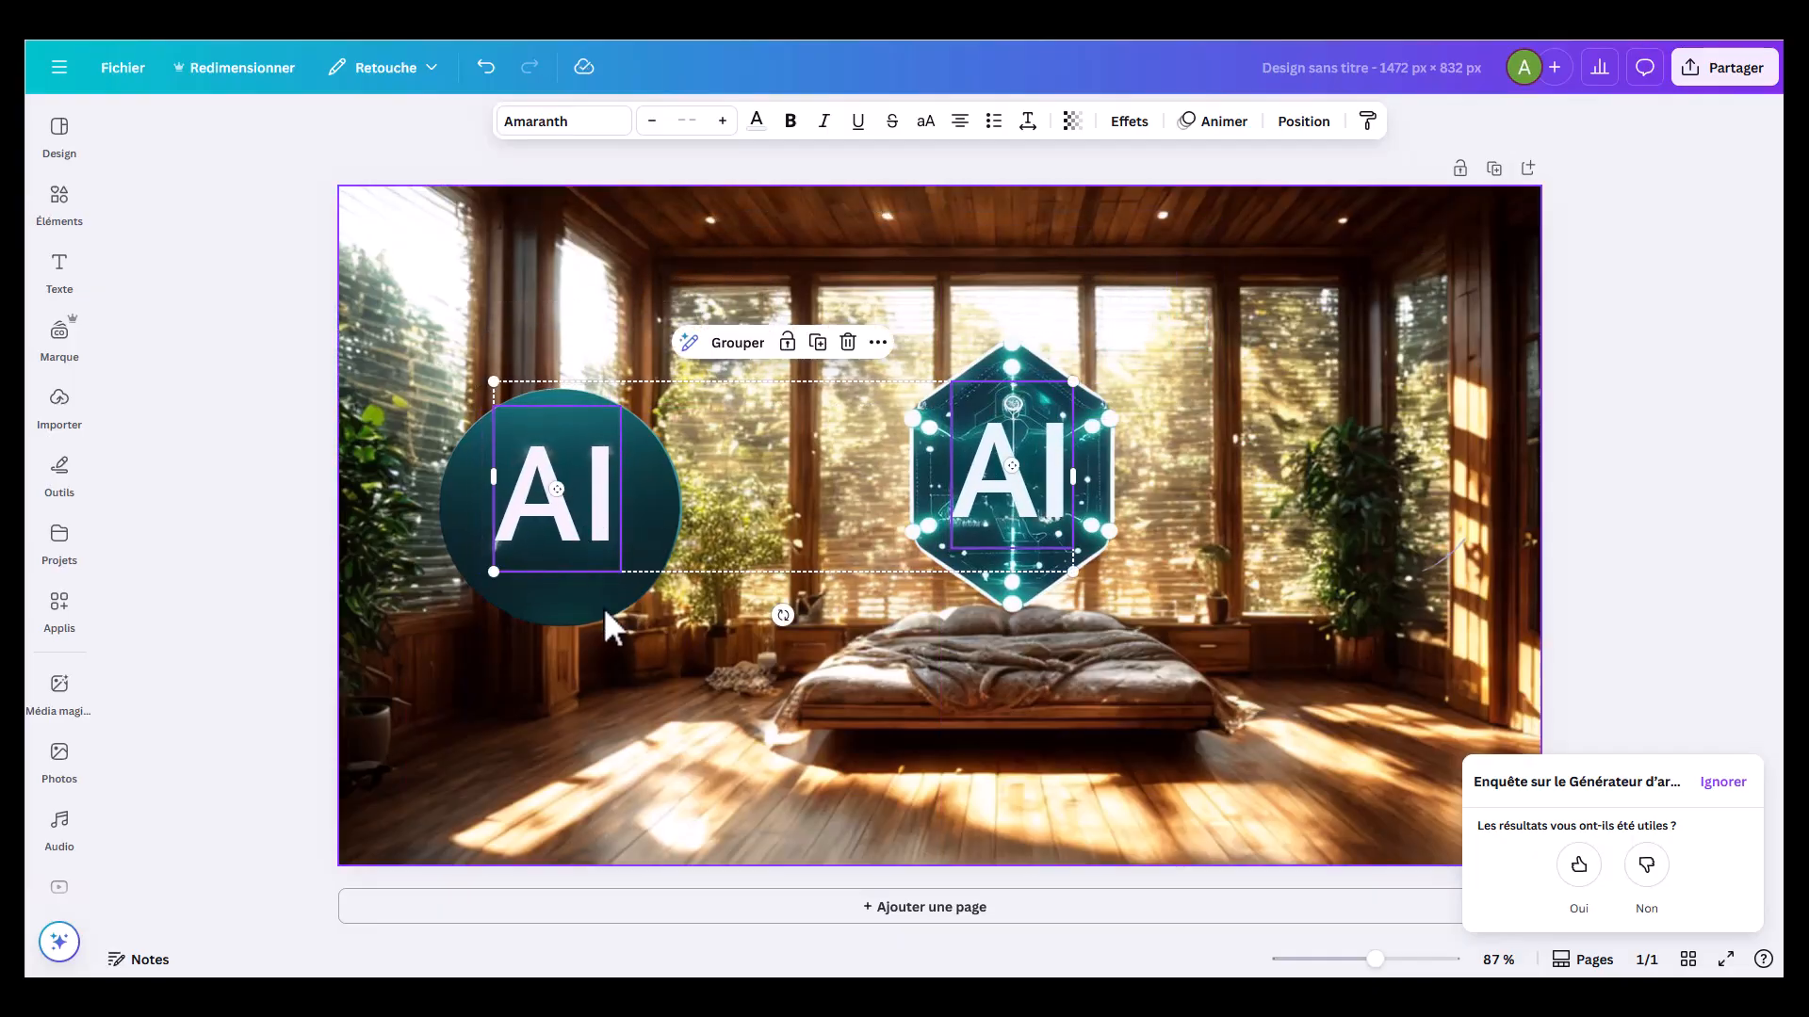
Step: Recolour the "AI" text in the round logo yellow from the brand palette
{"action": "left_click", "coordinate": [602, 612]}
{"action": "left_click", "coordinate": [558, 497]}
{"action": "double_click", "coordinate": [558, 497]}
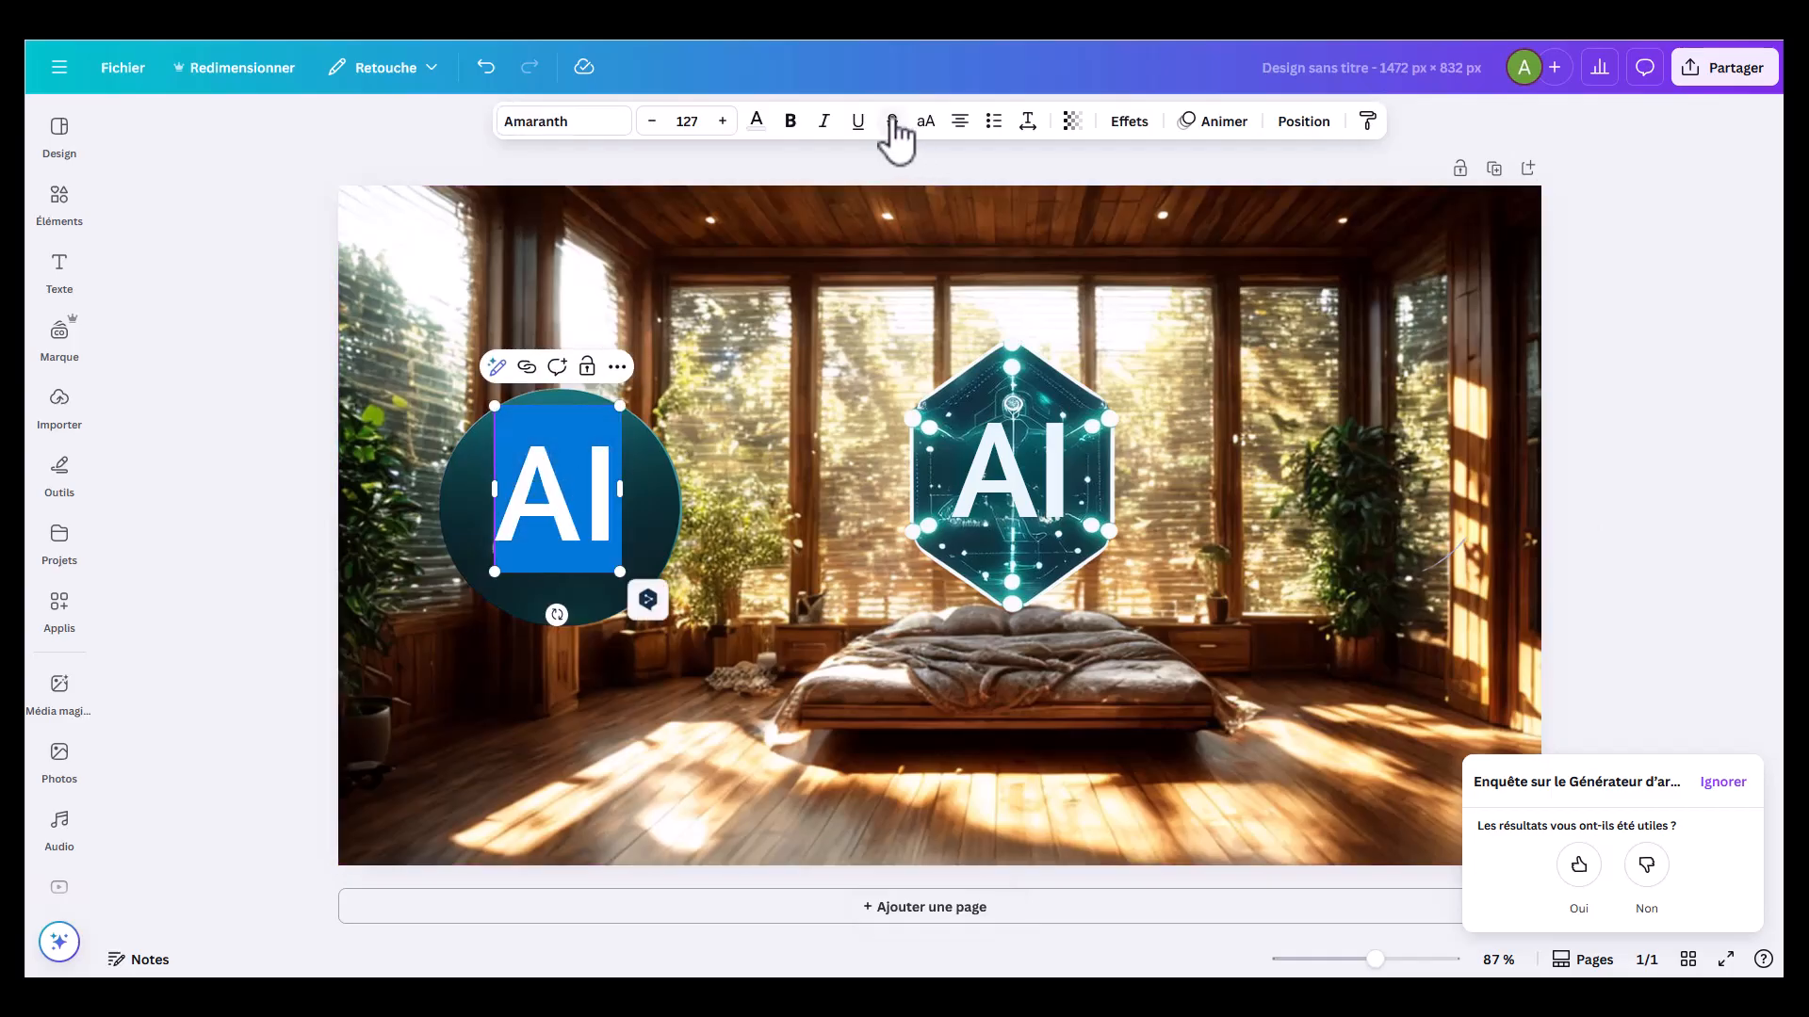
{"action": "left_click", "coordinate": [759, 125]}
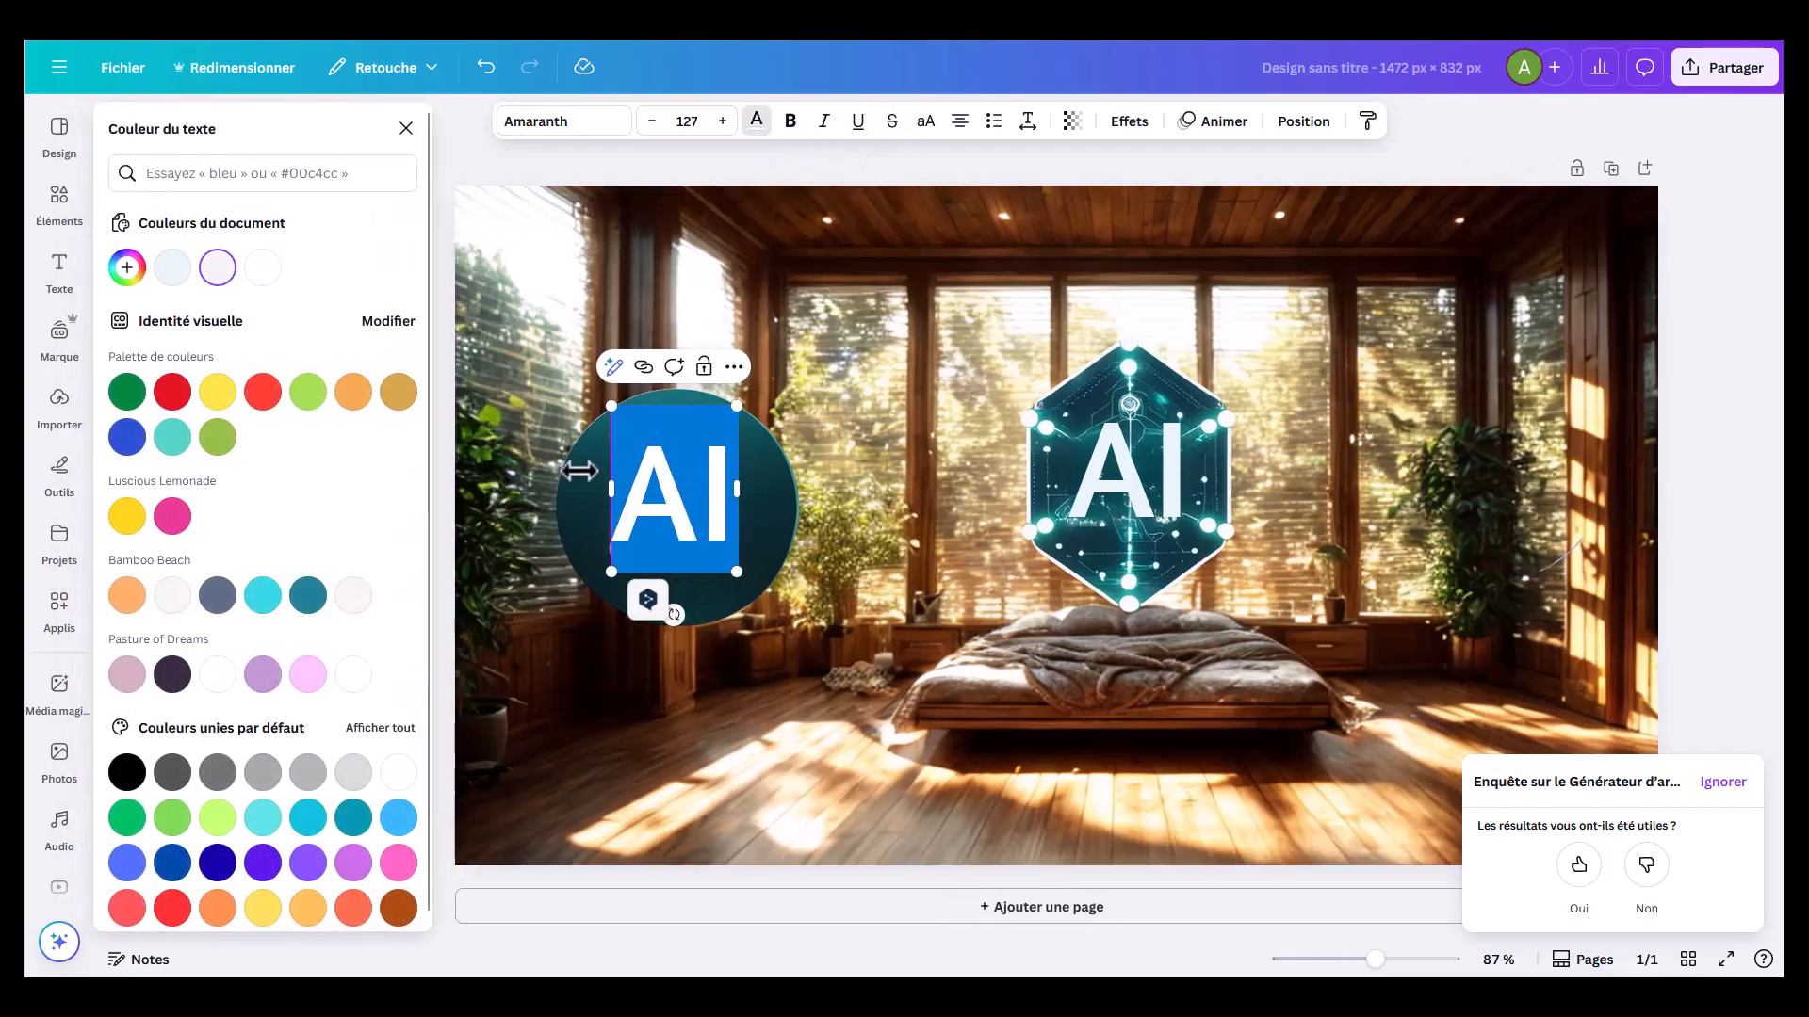
{"action": "left_click", "coordinate": [218, 394]}
{"action": "left_click", "coordinate": [828, 322]}
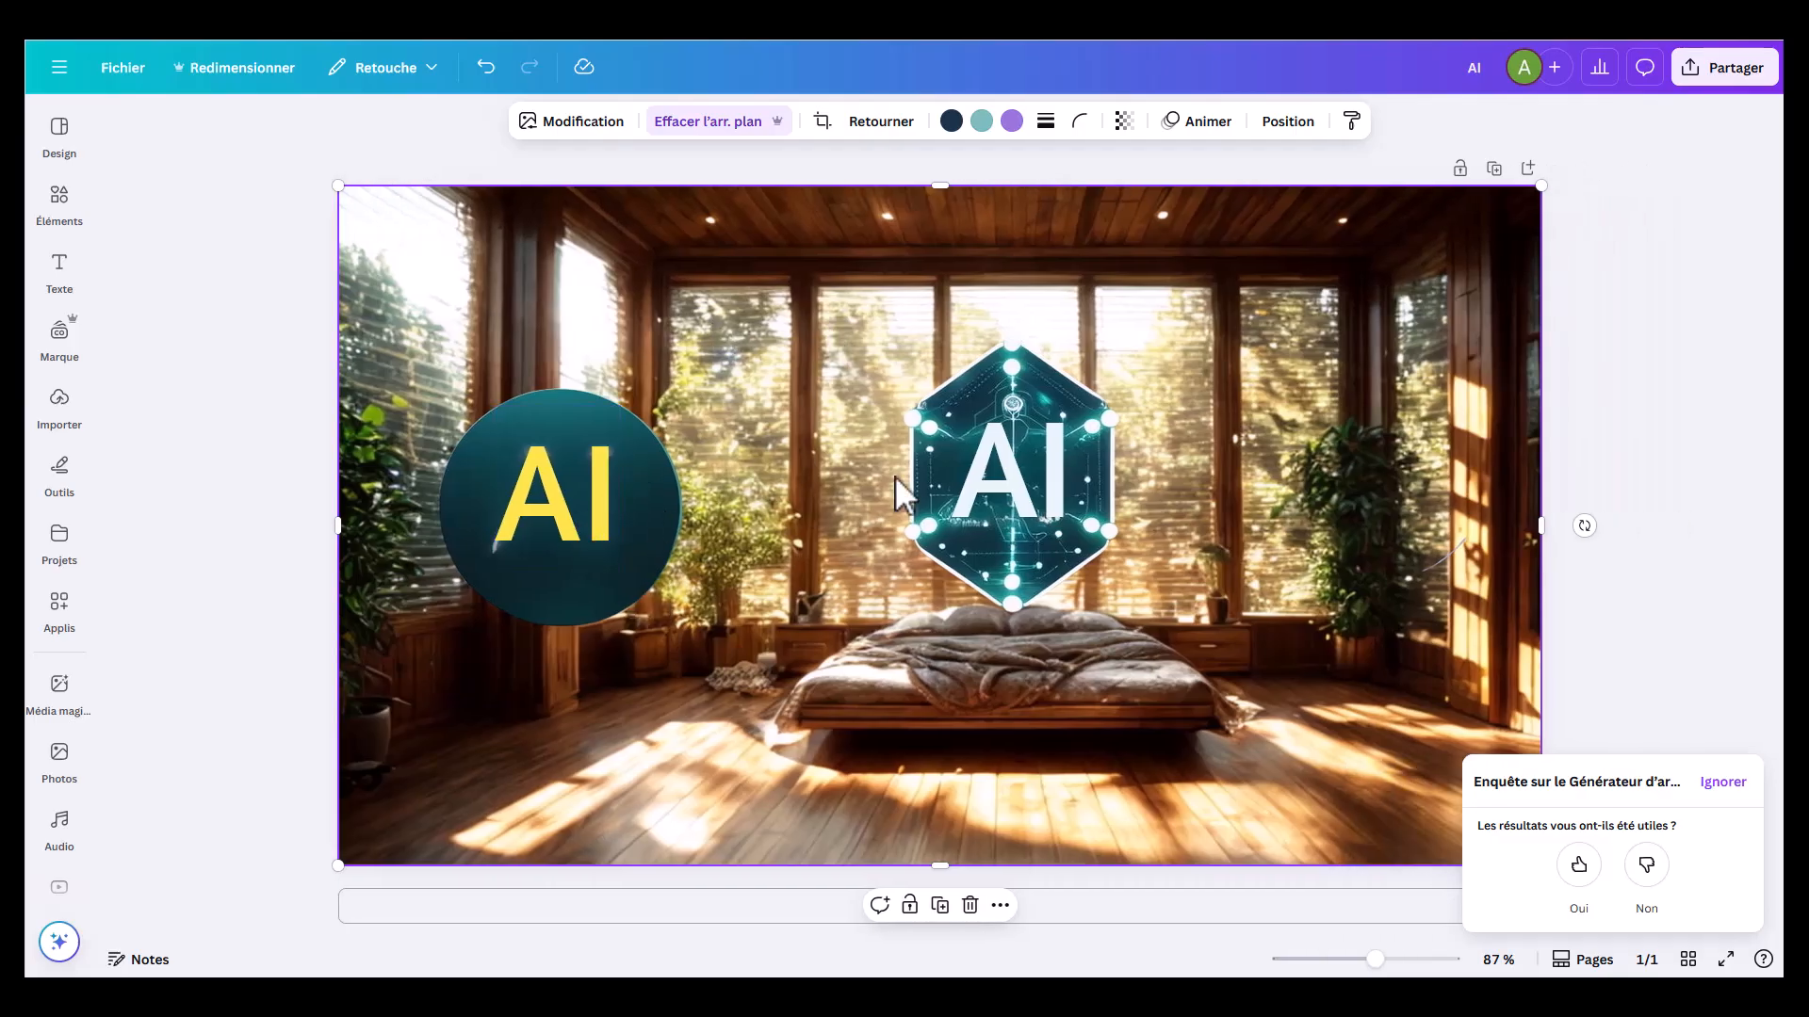
Step: Recolour the "AI" text in the hexagonal logo light orange from the brand palette
{"action": "double_click", "coordinate": [1037, 479]}
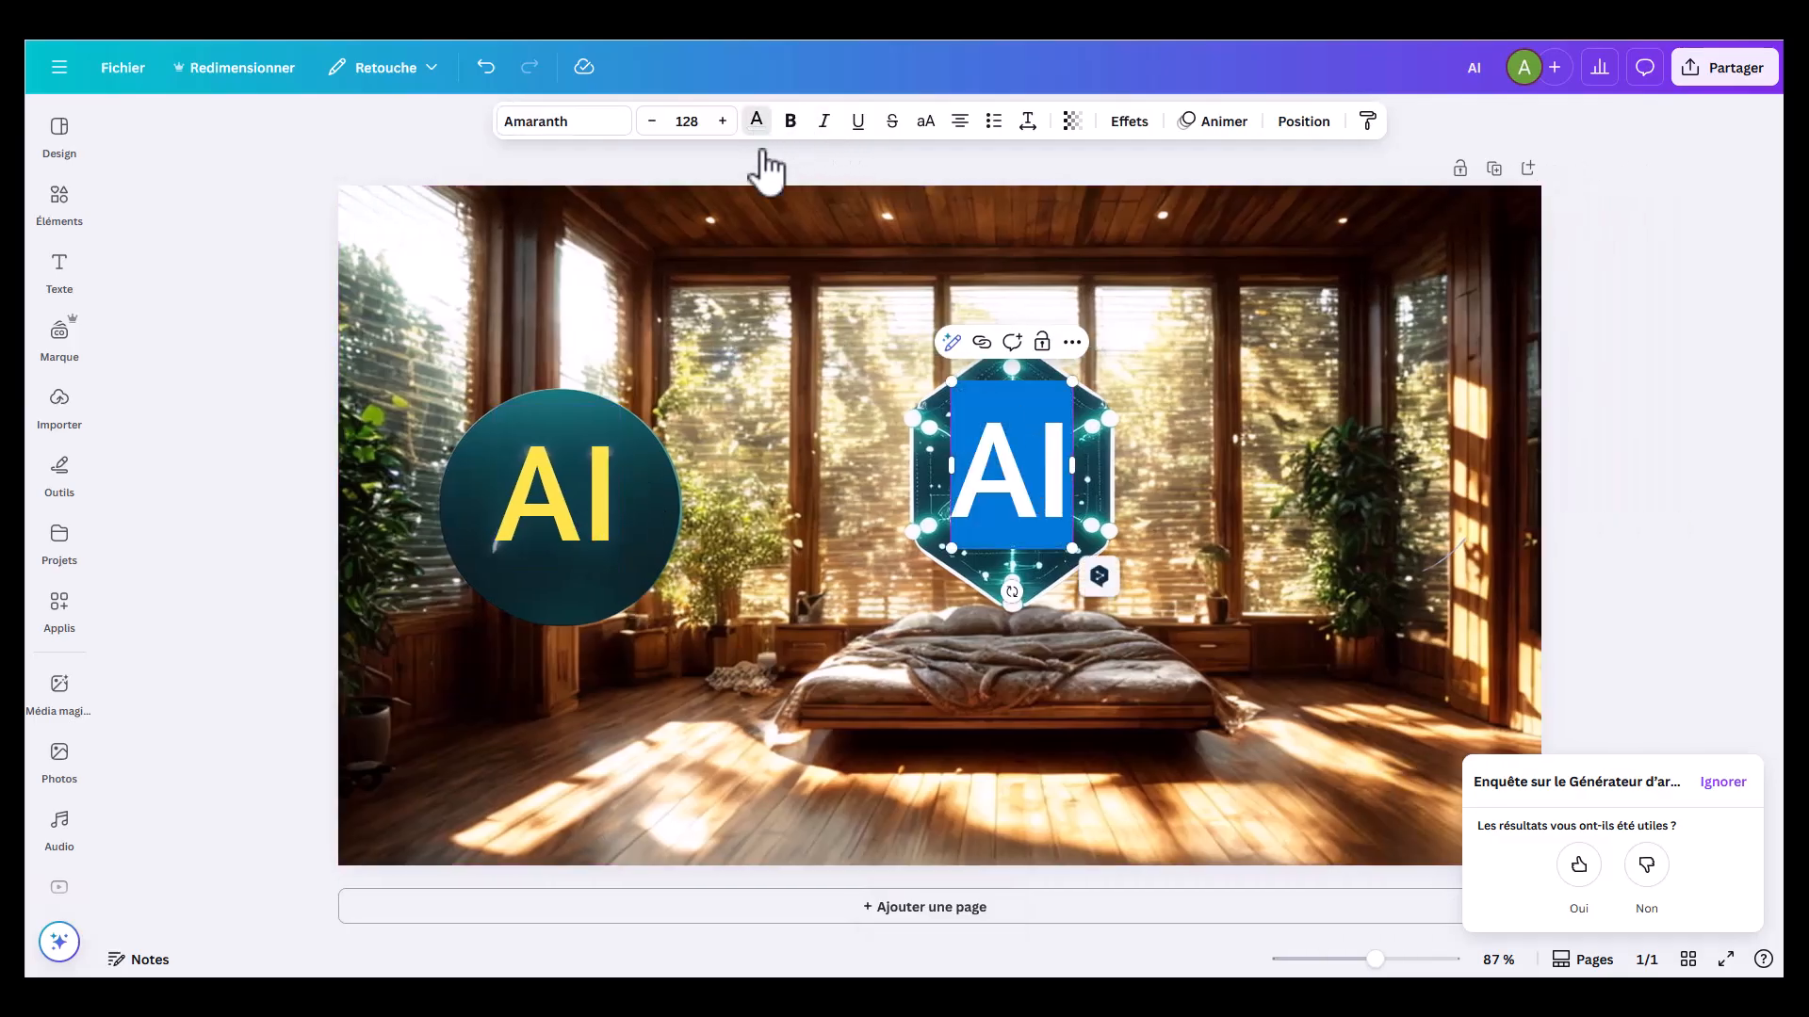
{"action": "left_click", "coordinate": [757, 120]}
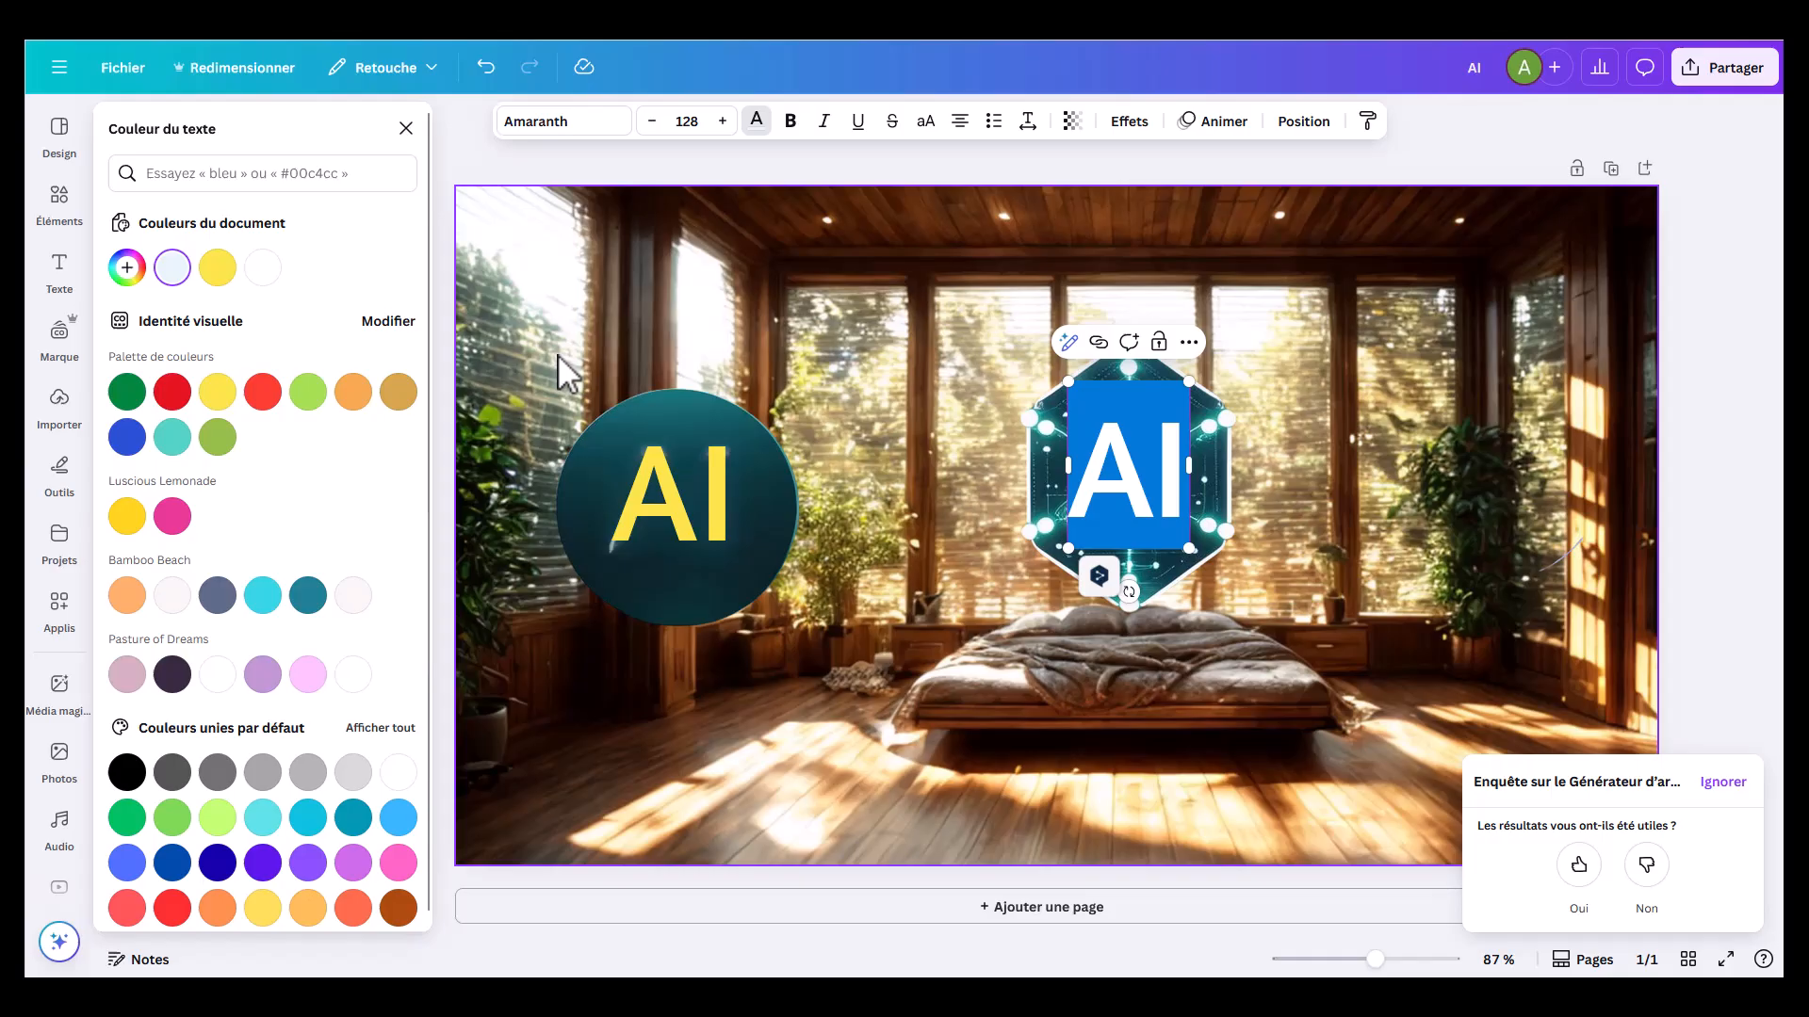
{"action": "left_click", "coordinate": [352, 396]}
{"action": "left_click", "coordinate": [958, 426]}
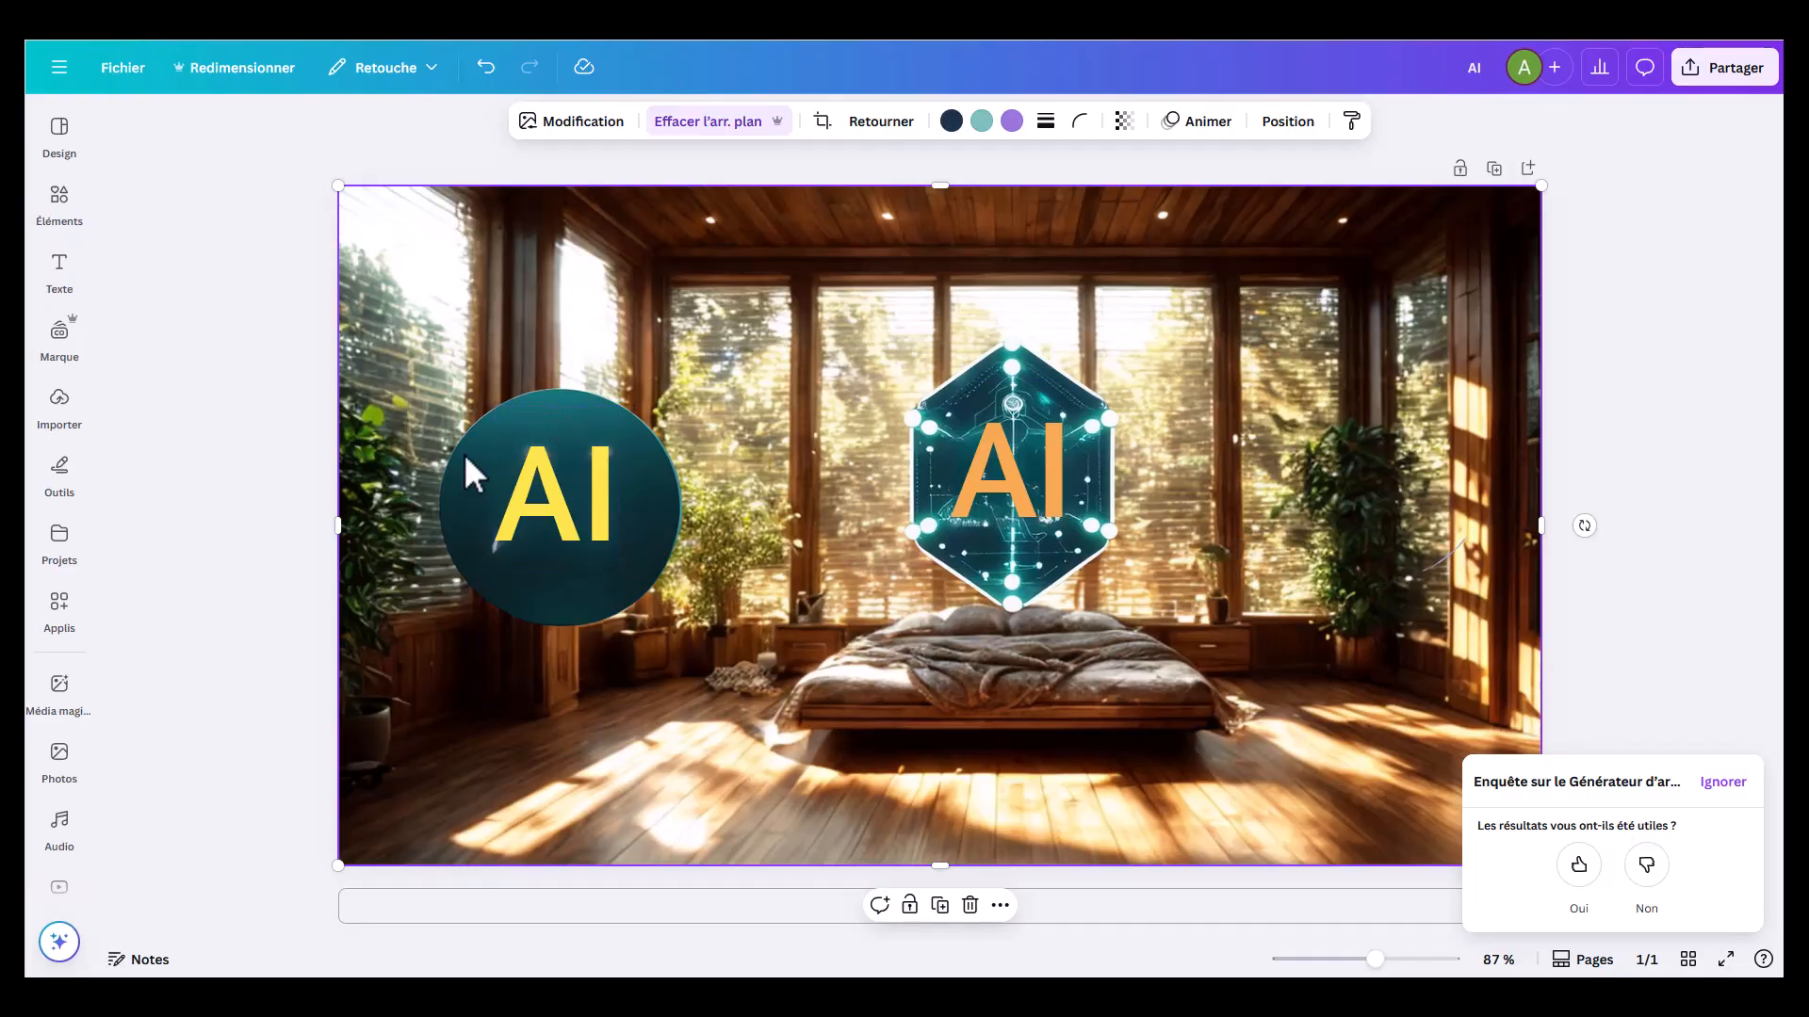
Step: Extract the bed from the room image with Magic Grab (Capture magique) and move it to the floor's lower-left corner
{"action": "left_click", "coordinate": [581, 129]}
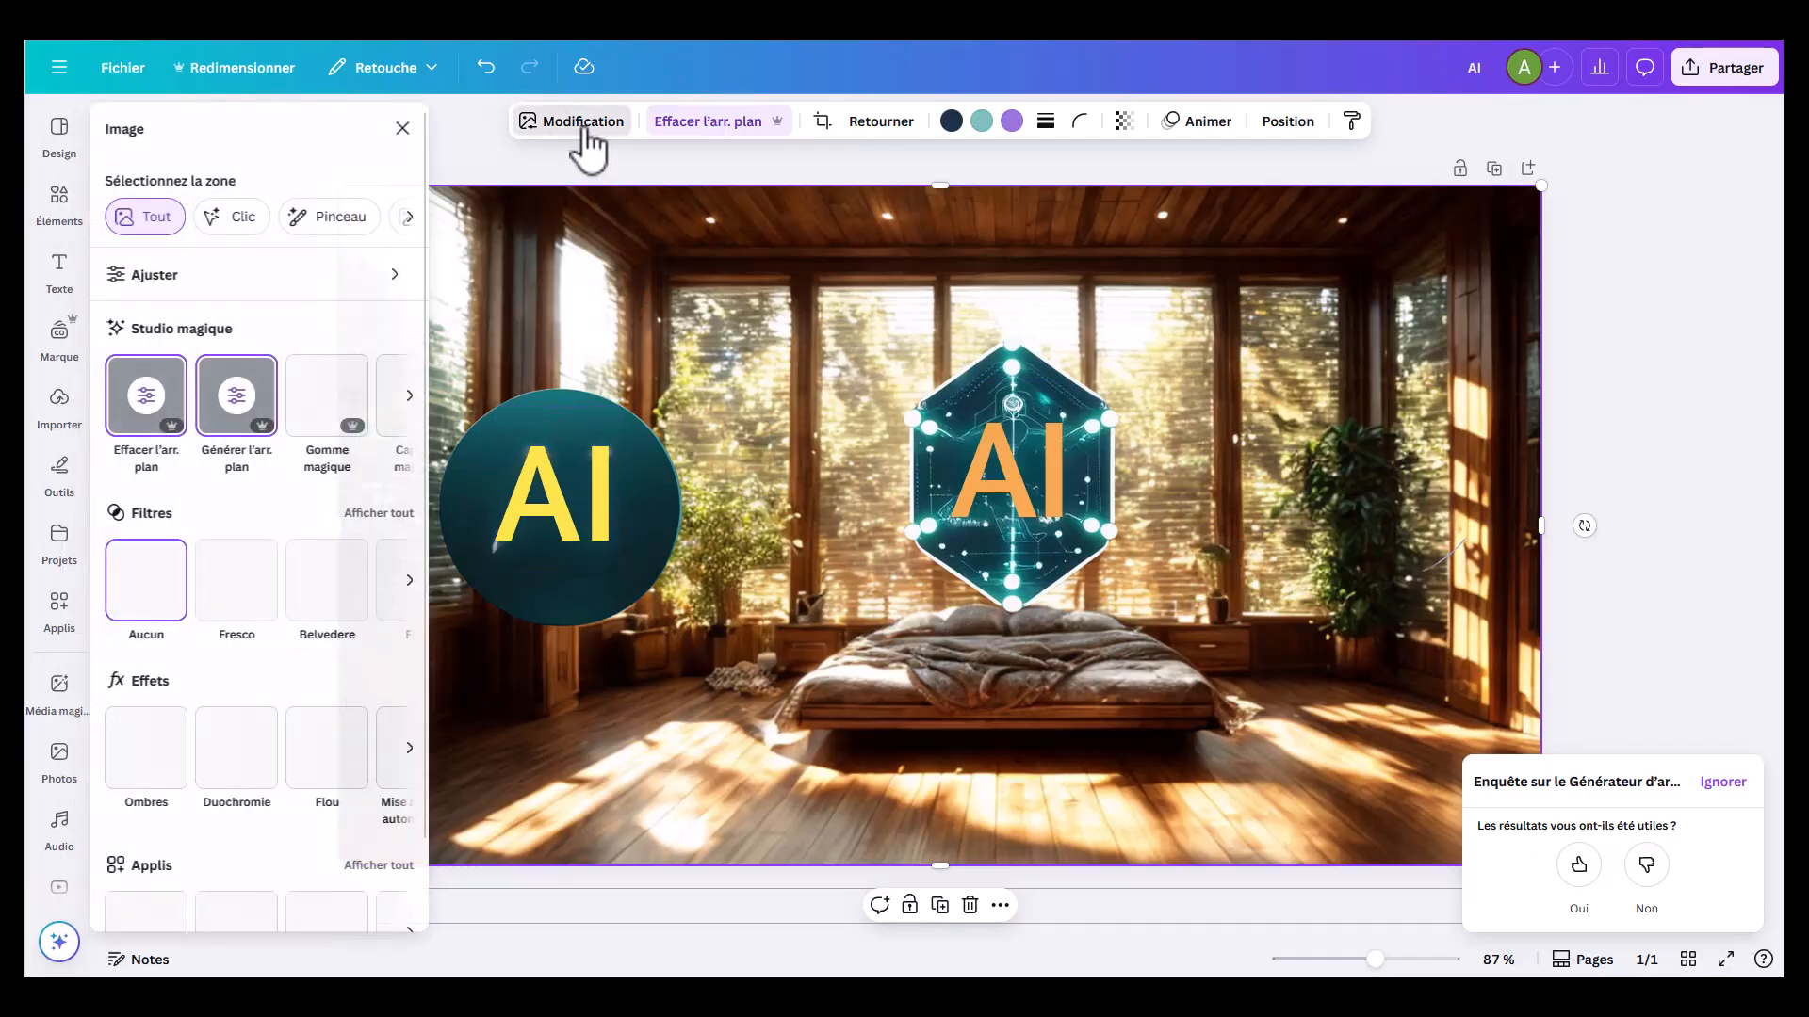
{"action": "left_click", "coordinate": [412, 395]}
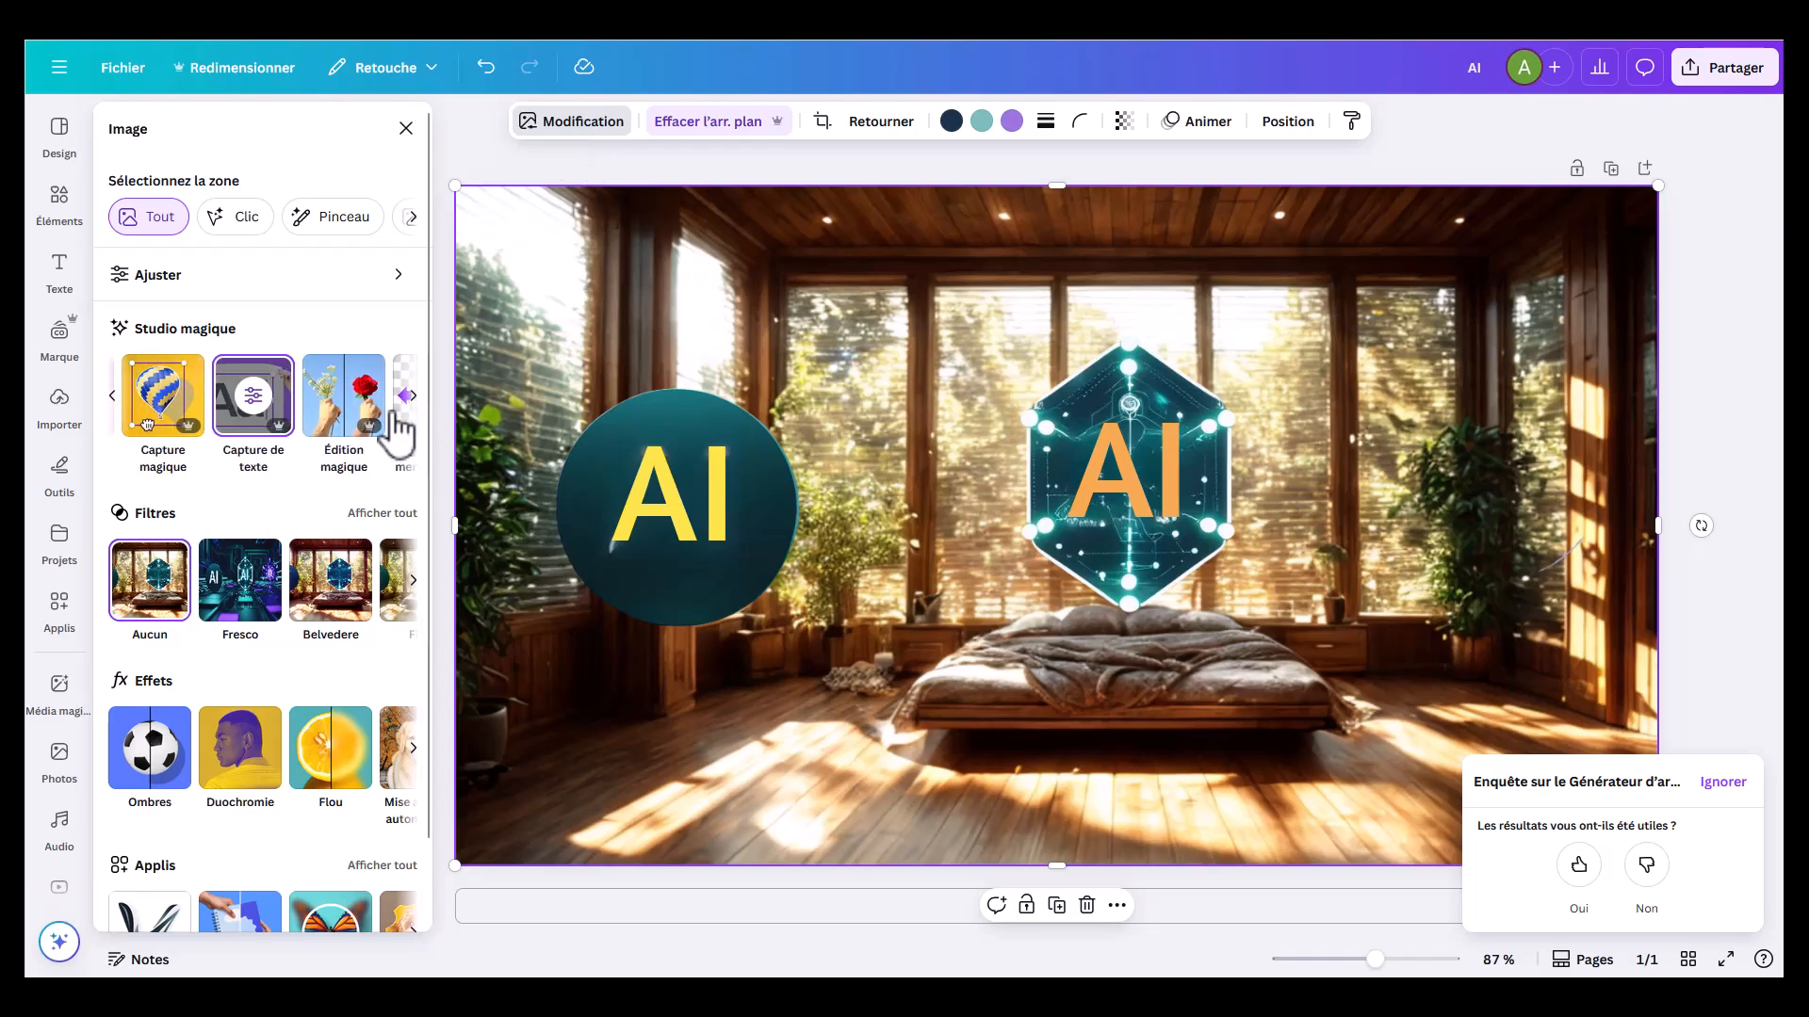
{"action": "left_click", "coordinate": [150, 396]}
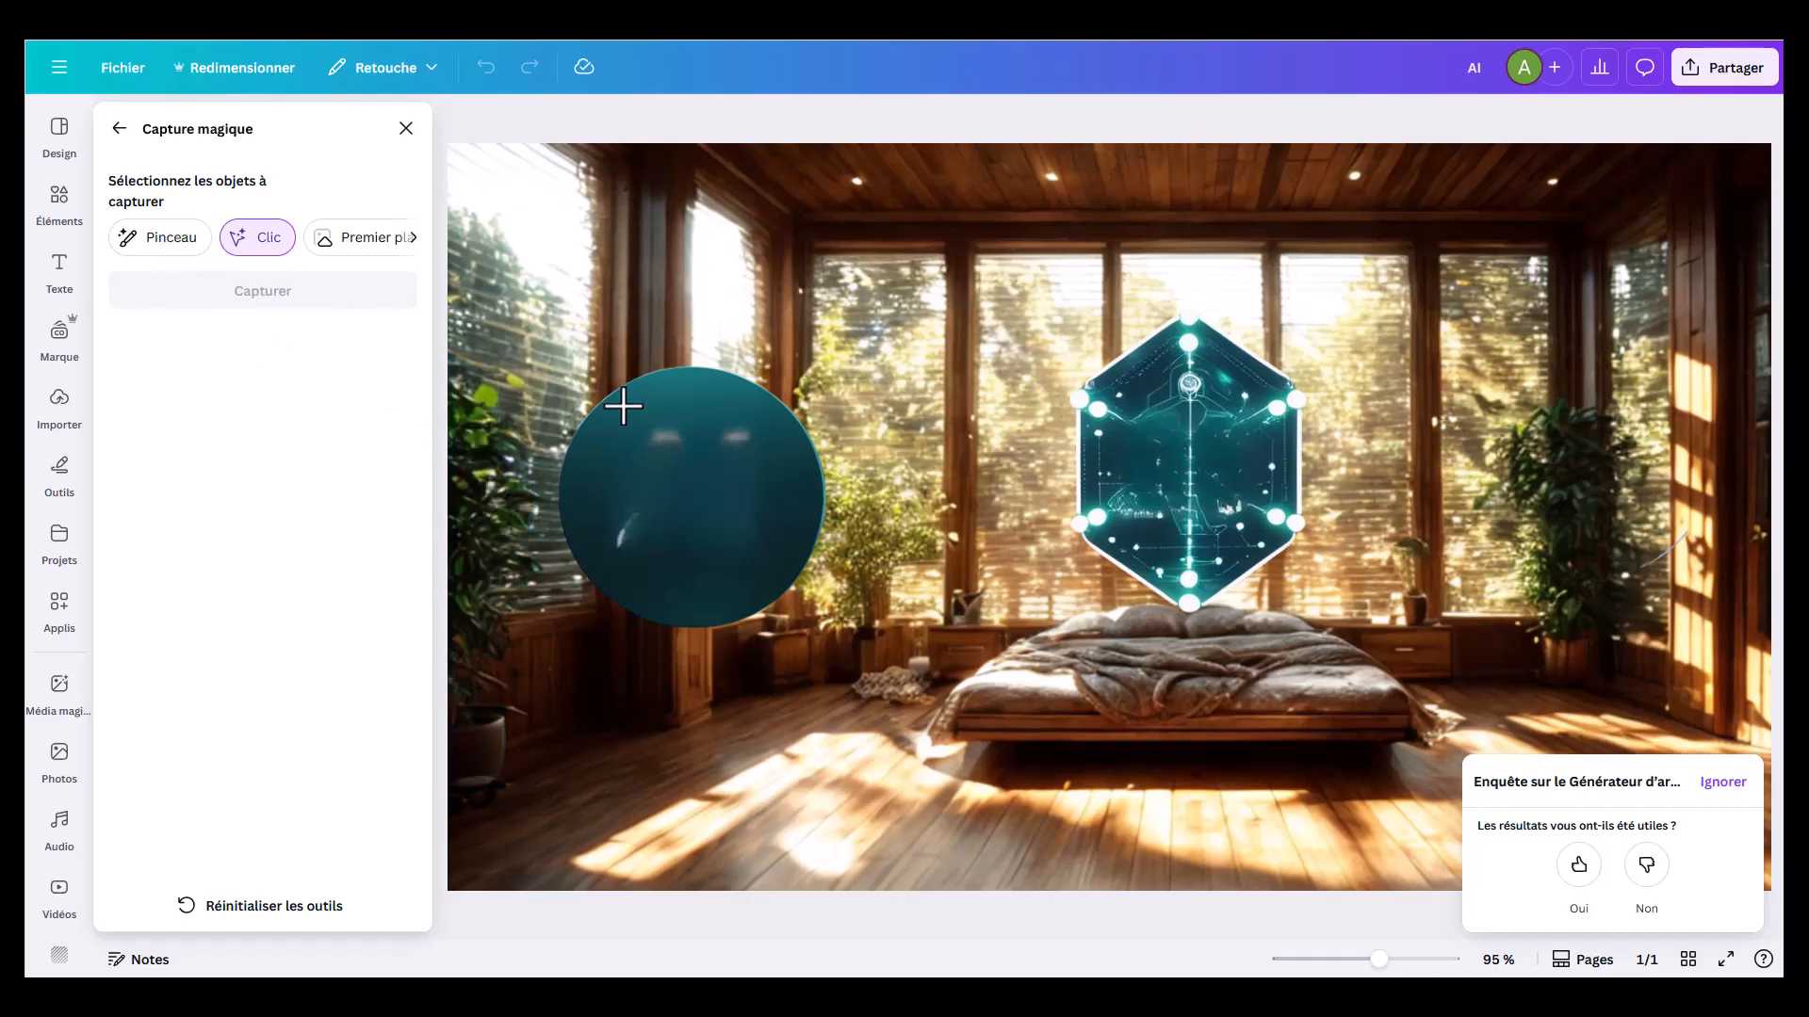
{"action": "left_click", "coordinate": [1143, 707]}
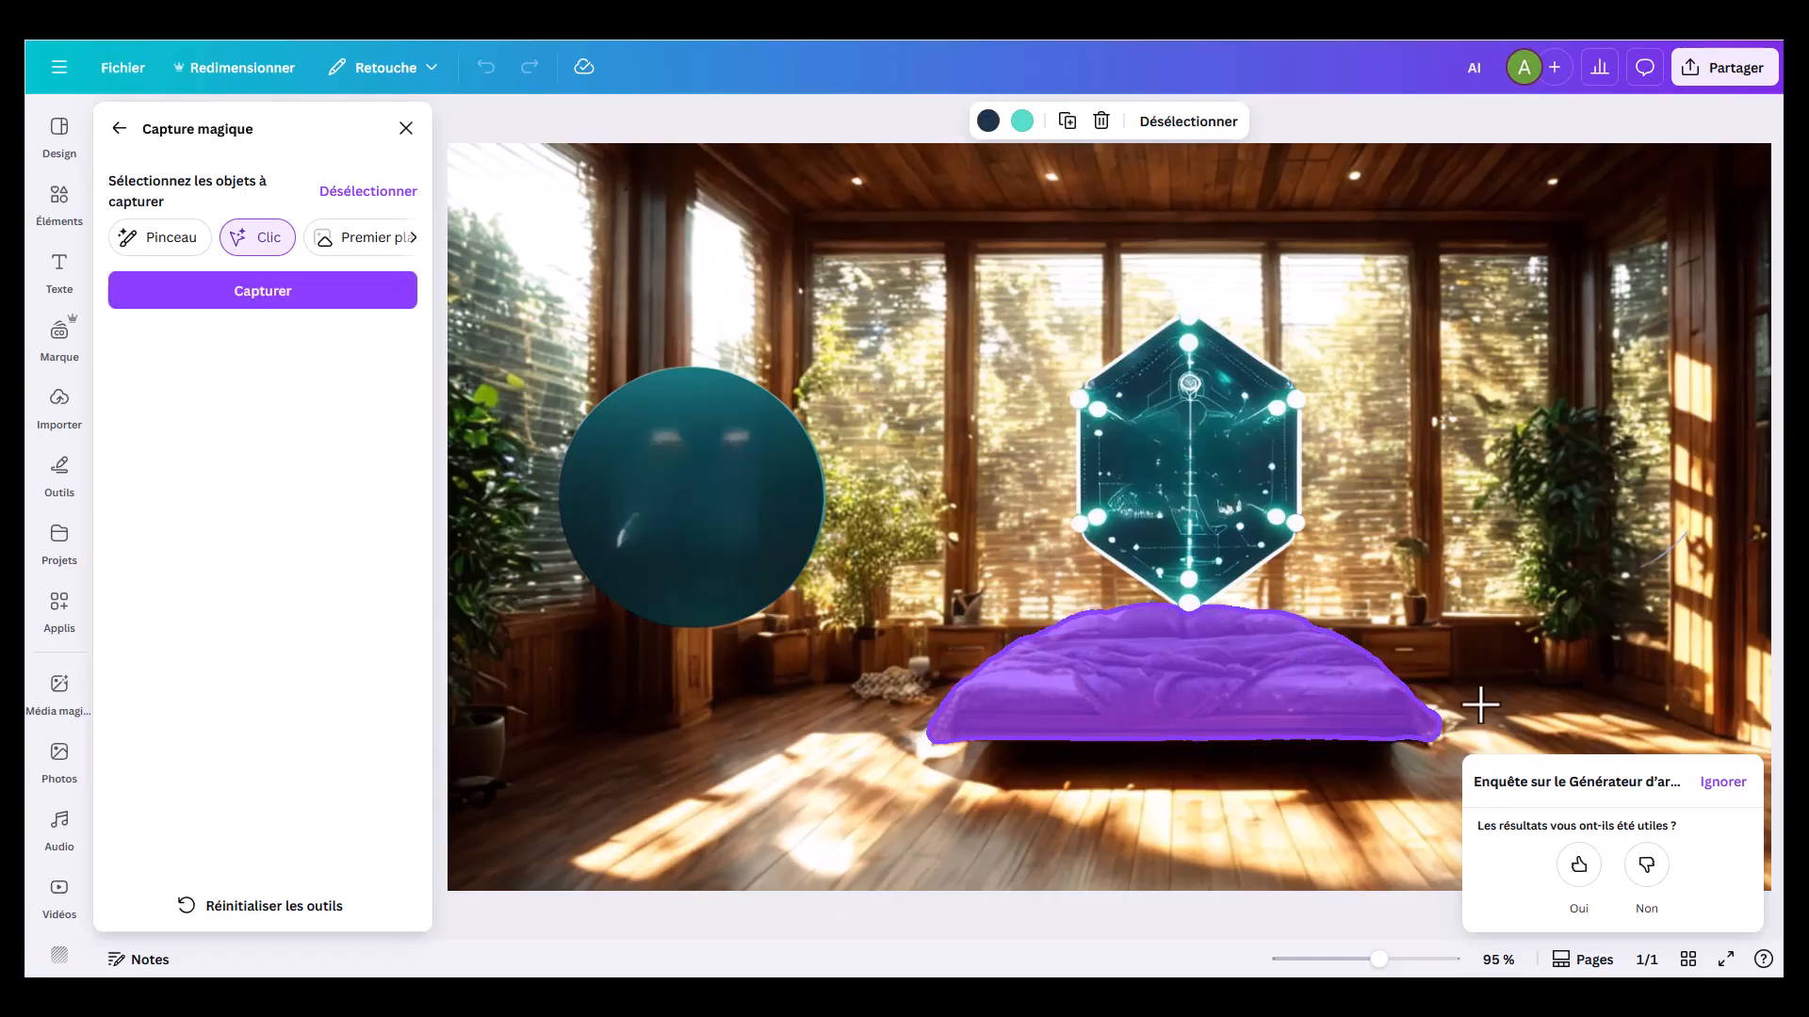
{"action": "left_click", "coordinate": [283, 292]}
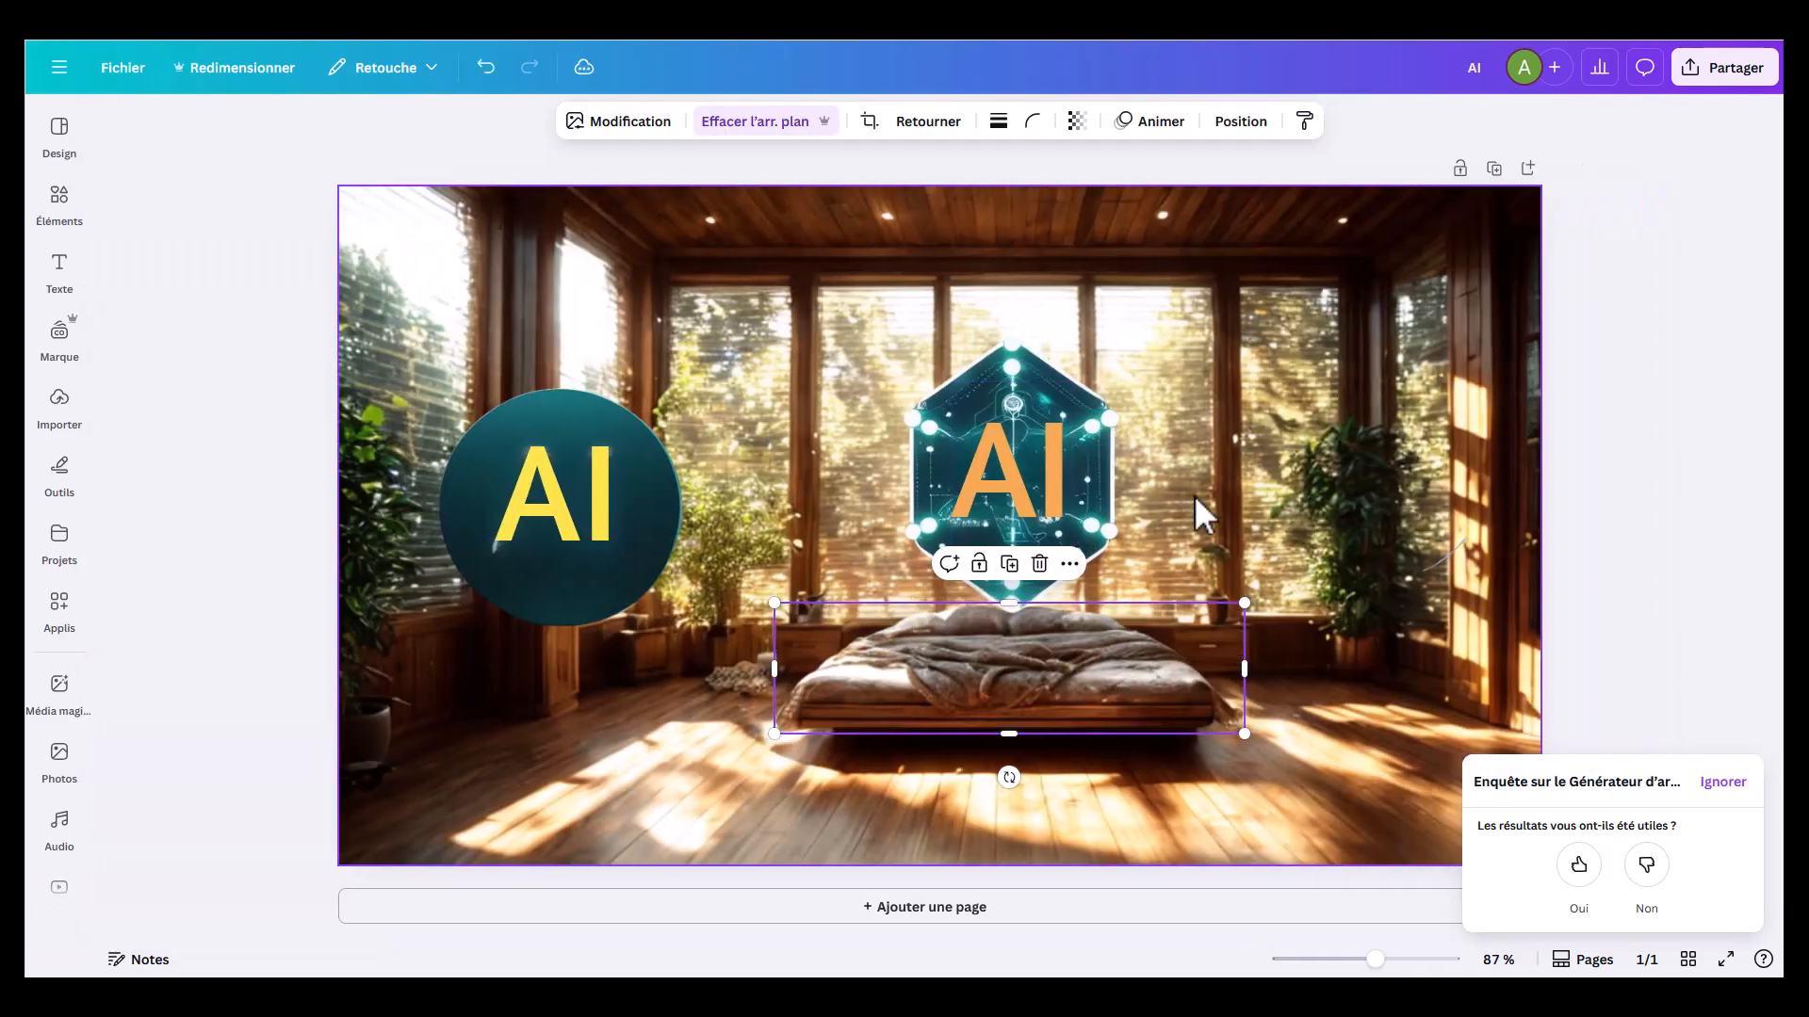
{"action": "left_click_drag", "start_coordinate": [979, 667], "coordinate": [618, 787]}
{"action": "left_click", "coordinate": [1046, 810]}
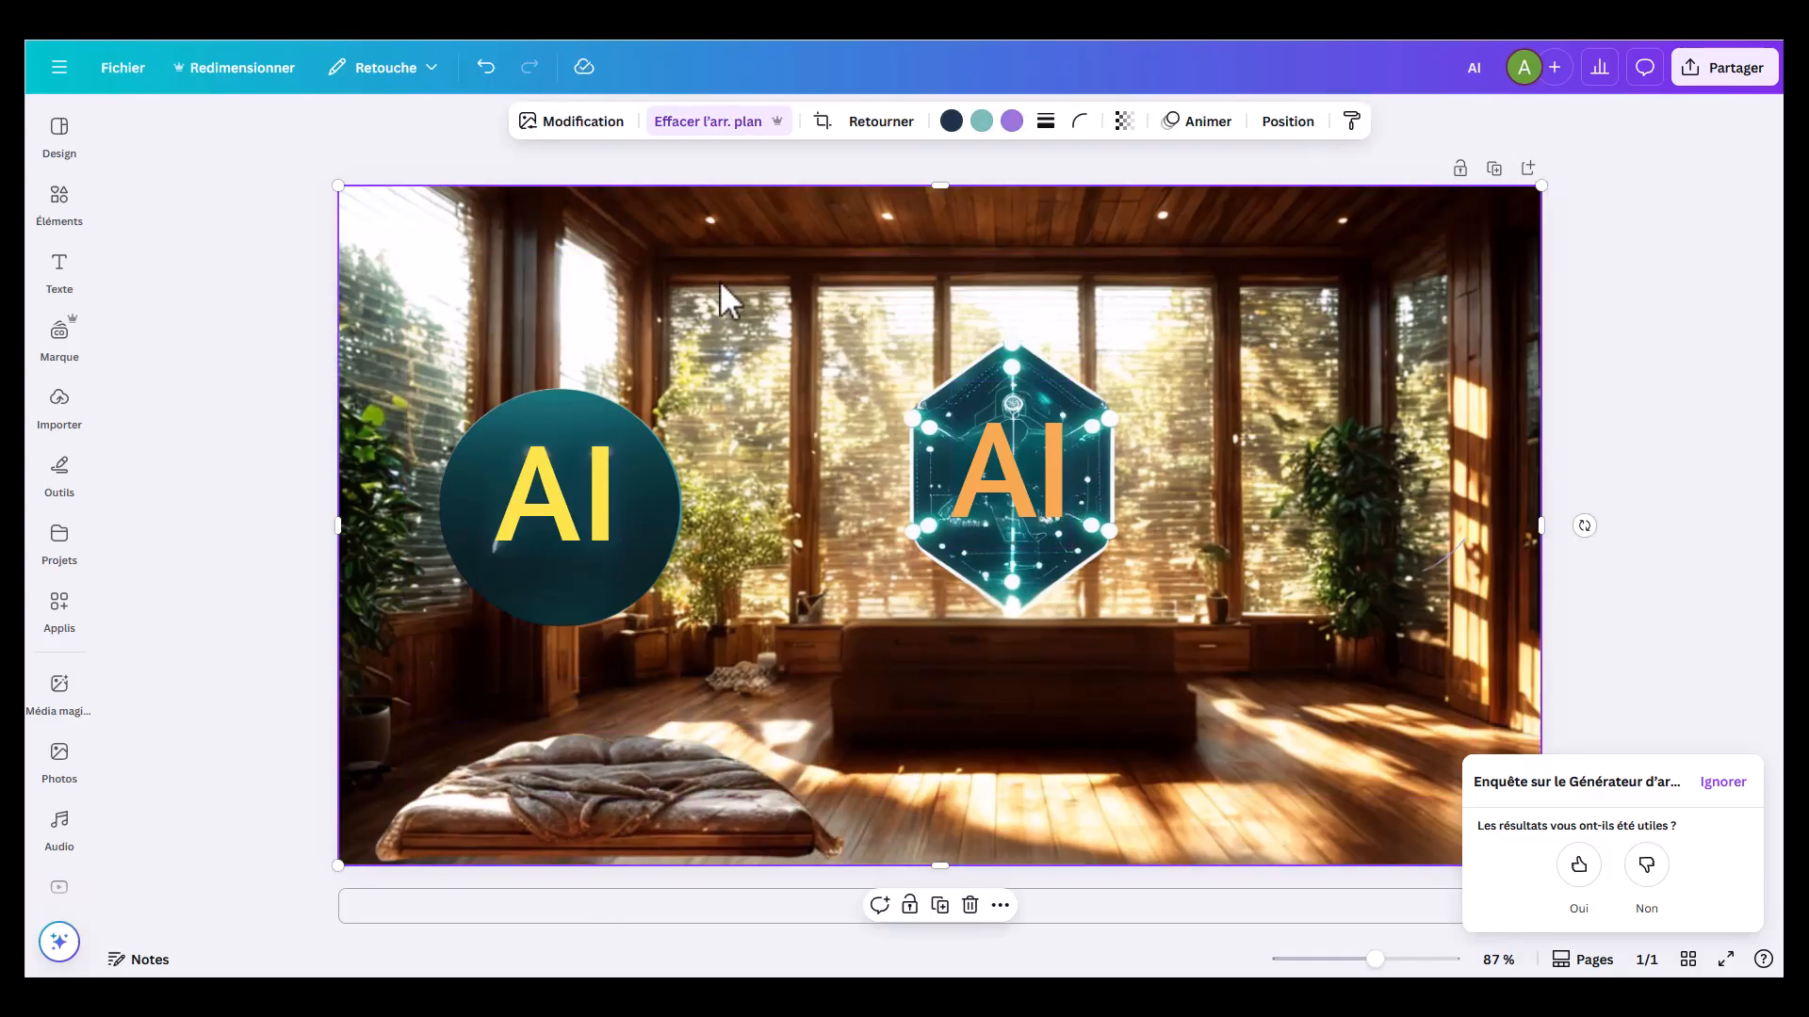
Step: View the room image's adjustment settings and return to its editing options
{"action": "left_click", "coordinate": [571, 123]}
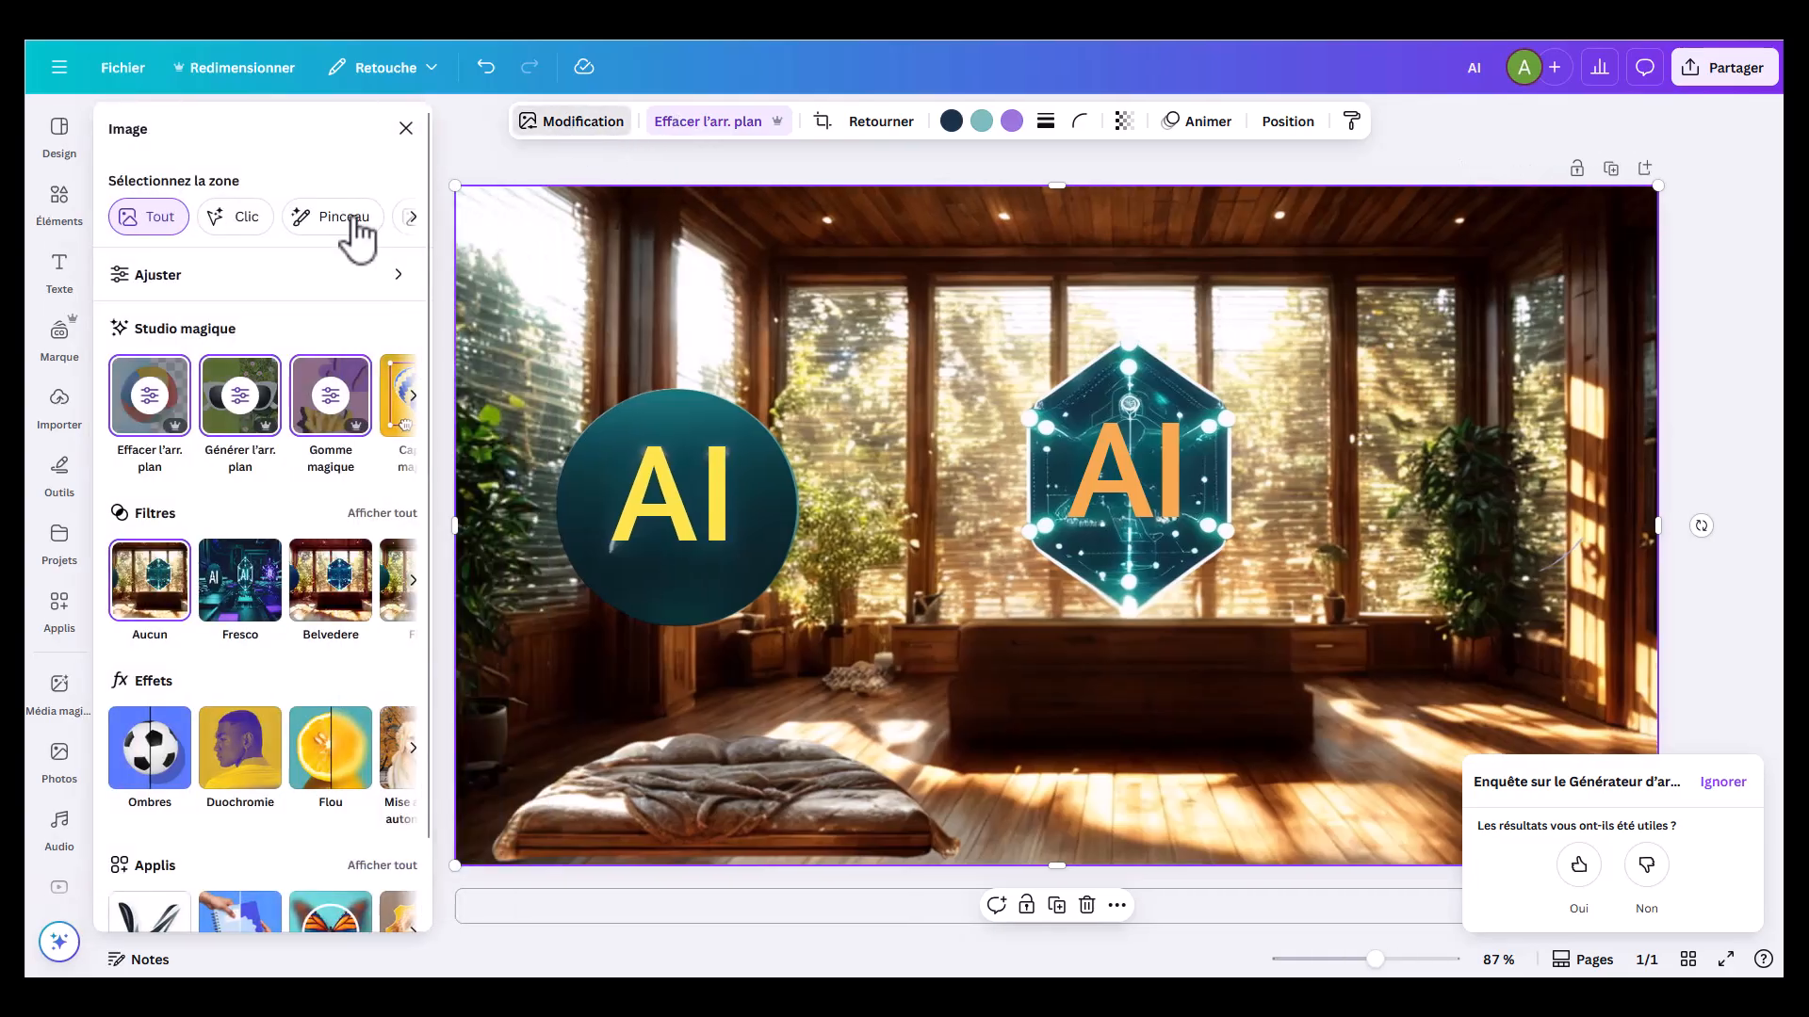
{"action": "left_click", "coordinate": [399, 281]}
{"action": "left_click", "coordinate": [126, 129]}
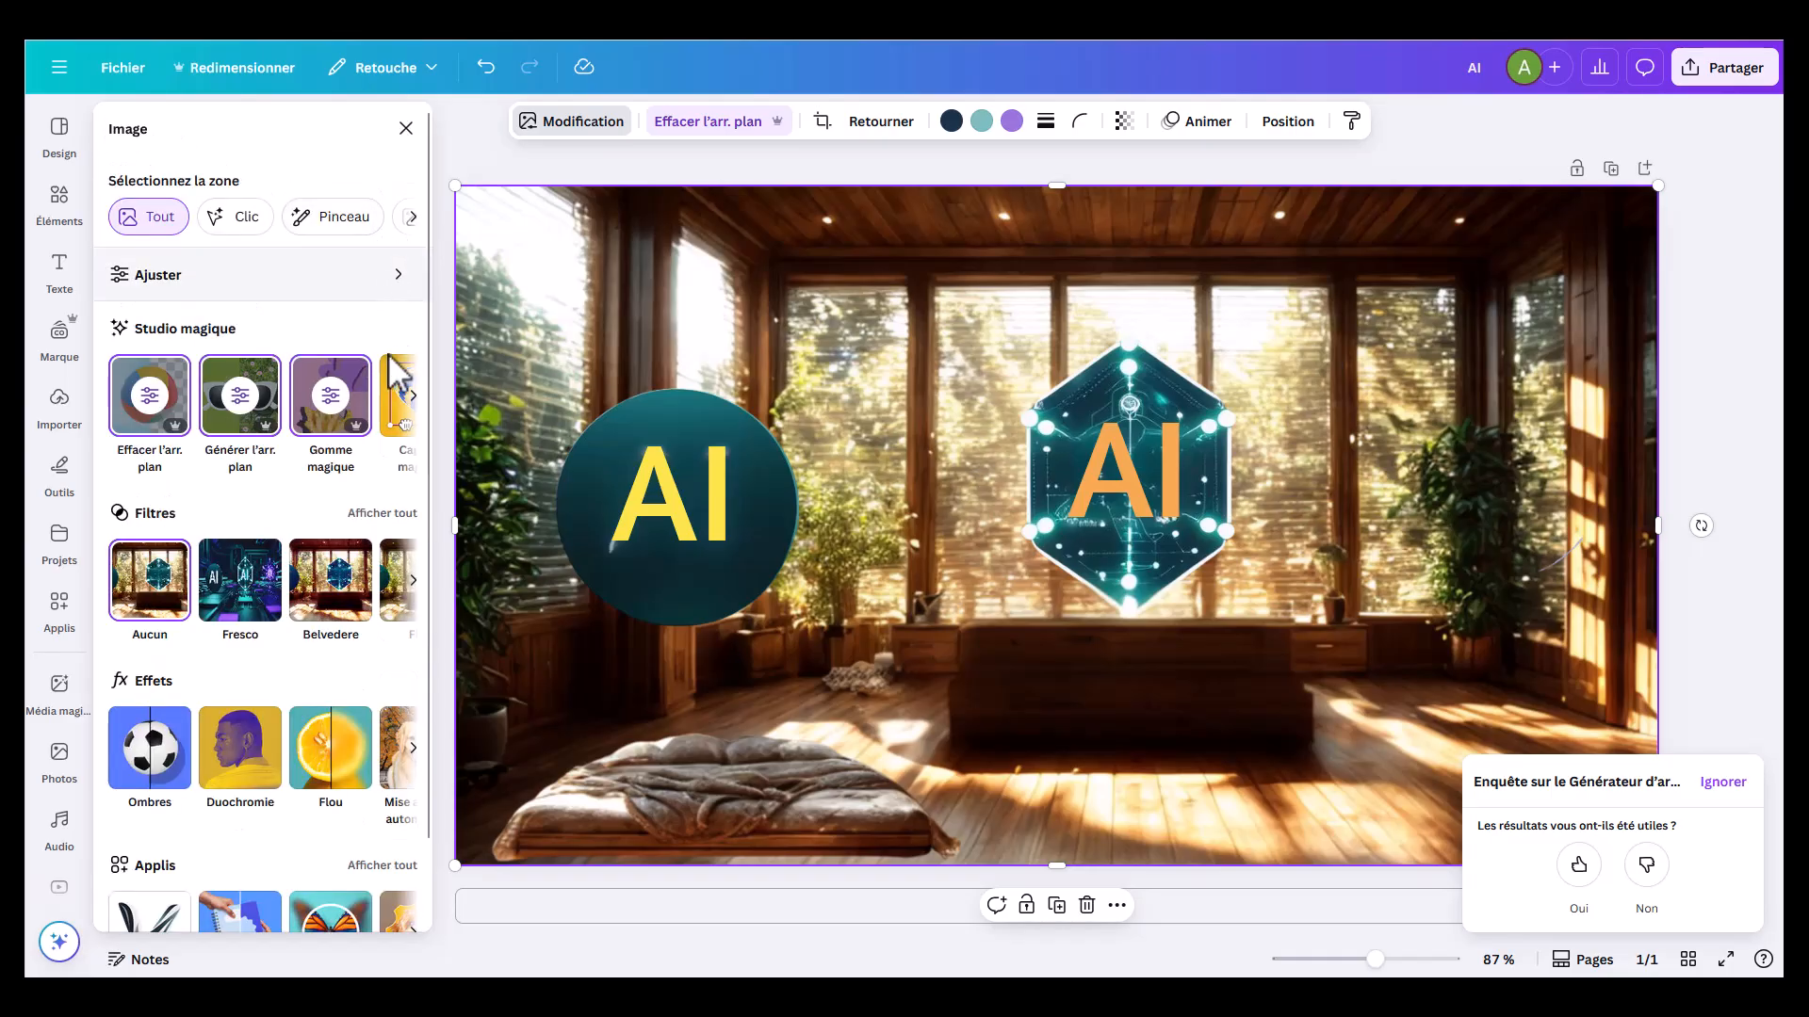
{"action": "left_click", "coordinate": [411, 396]}
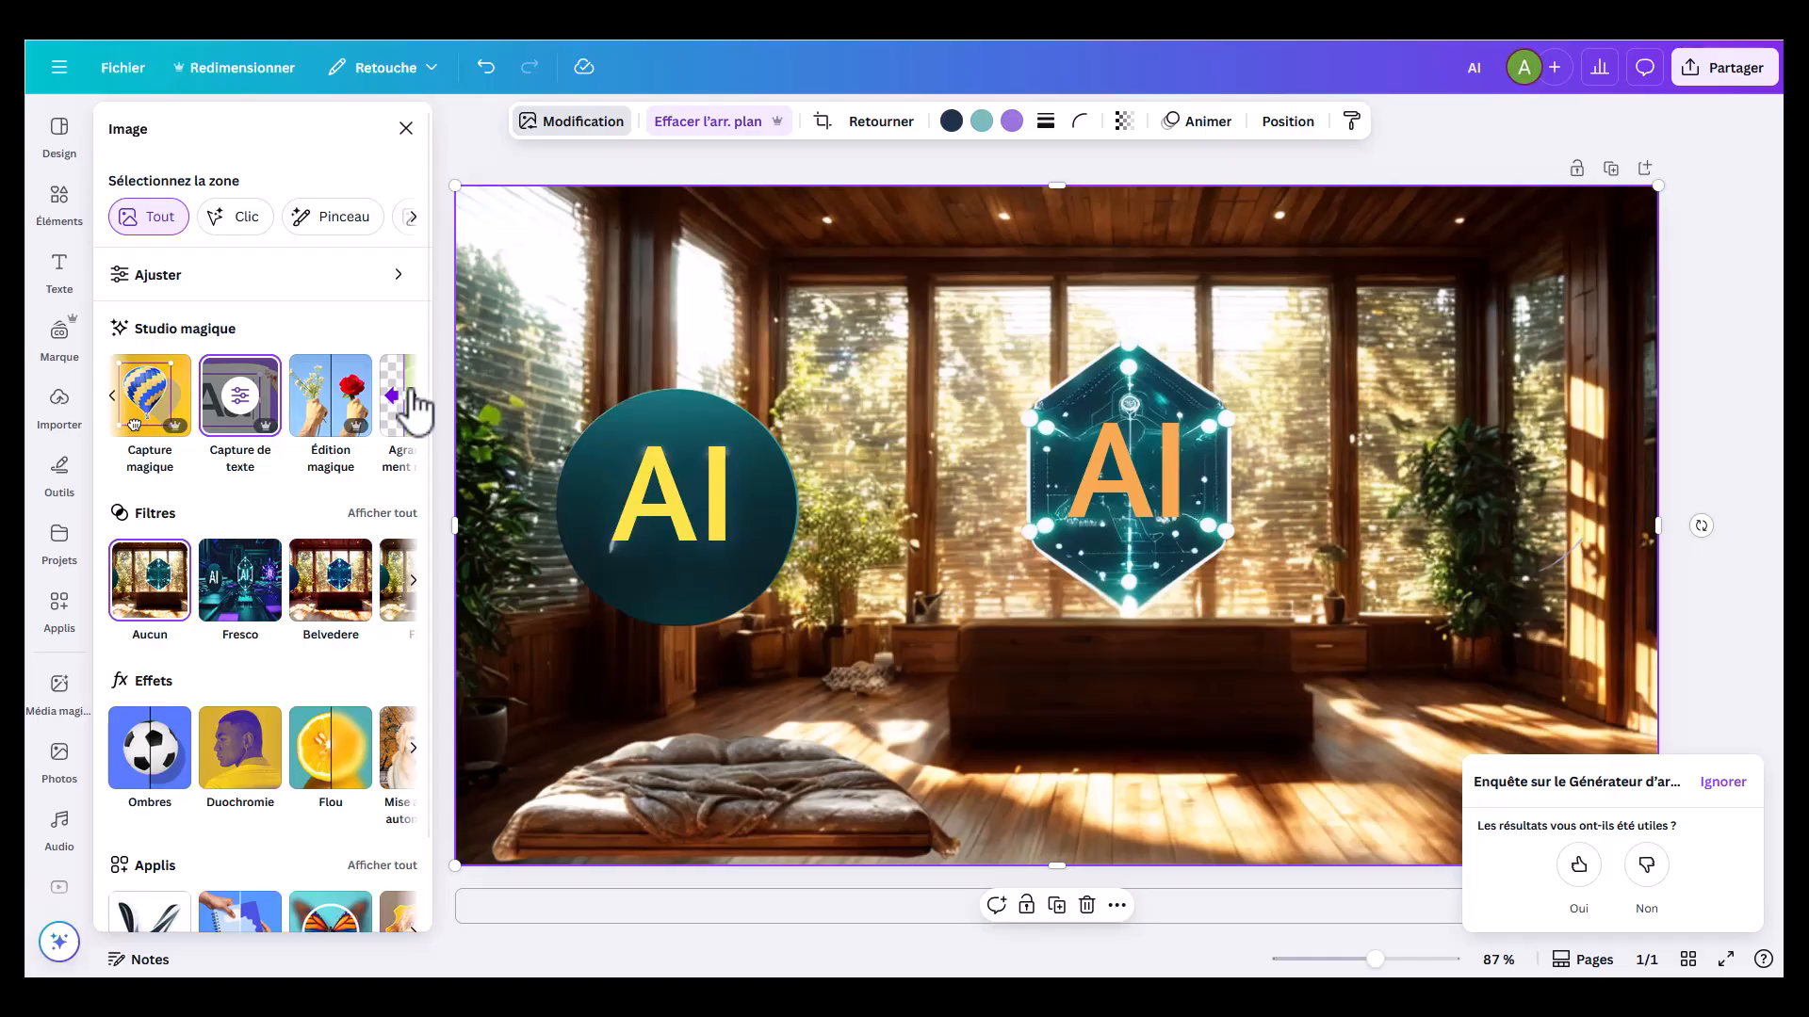
{"action": "left_click", "coordinate": [412, 397]}
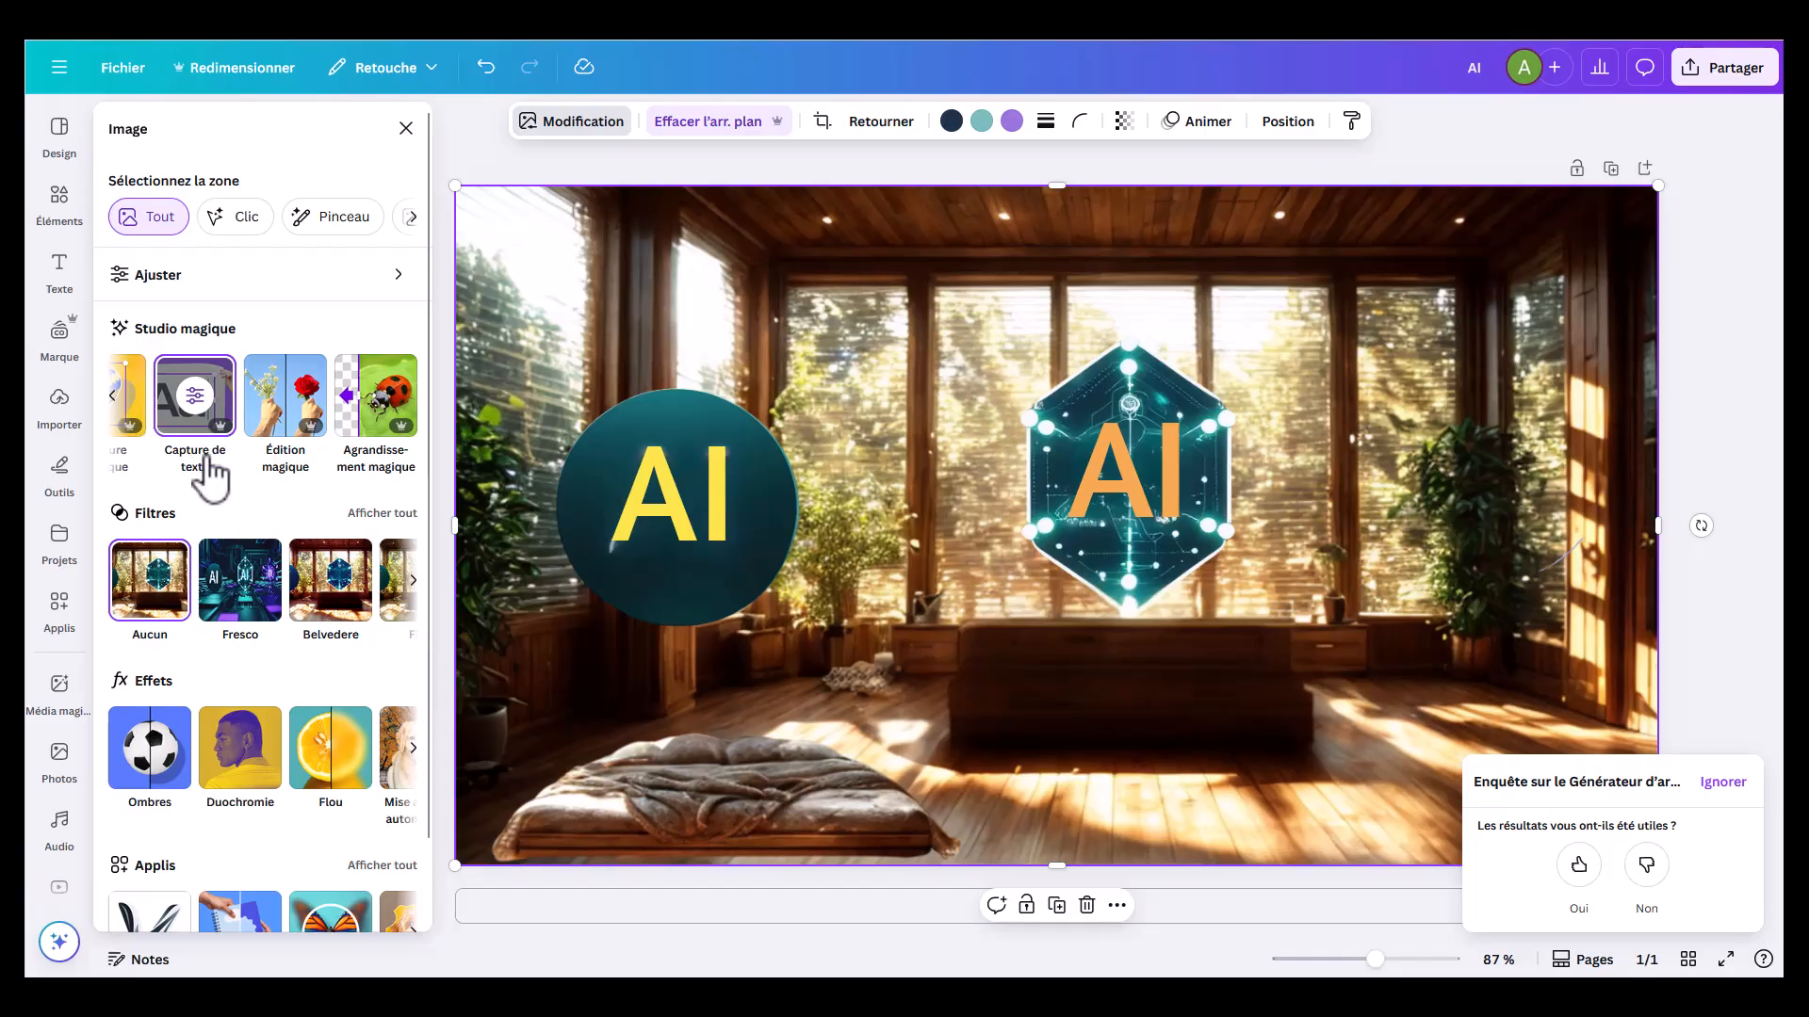
{"action": "left_click", "coordinate": [114, 400]}
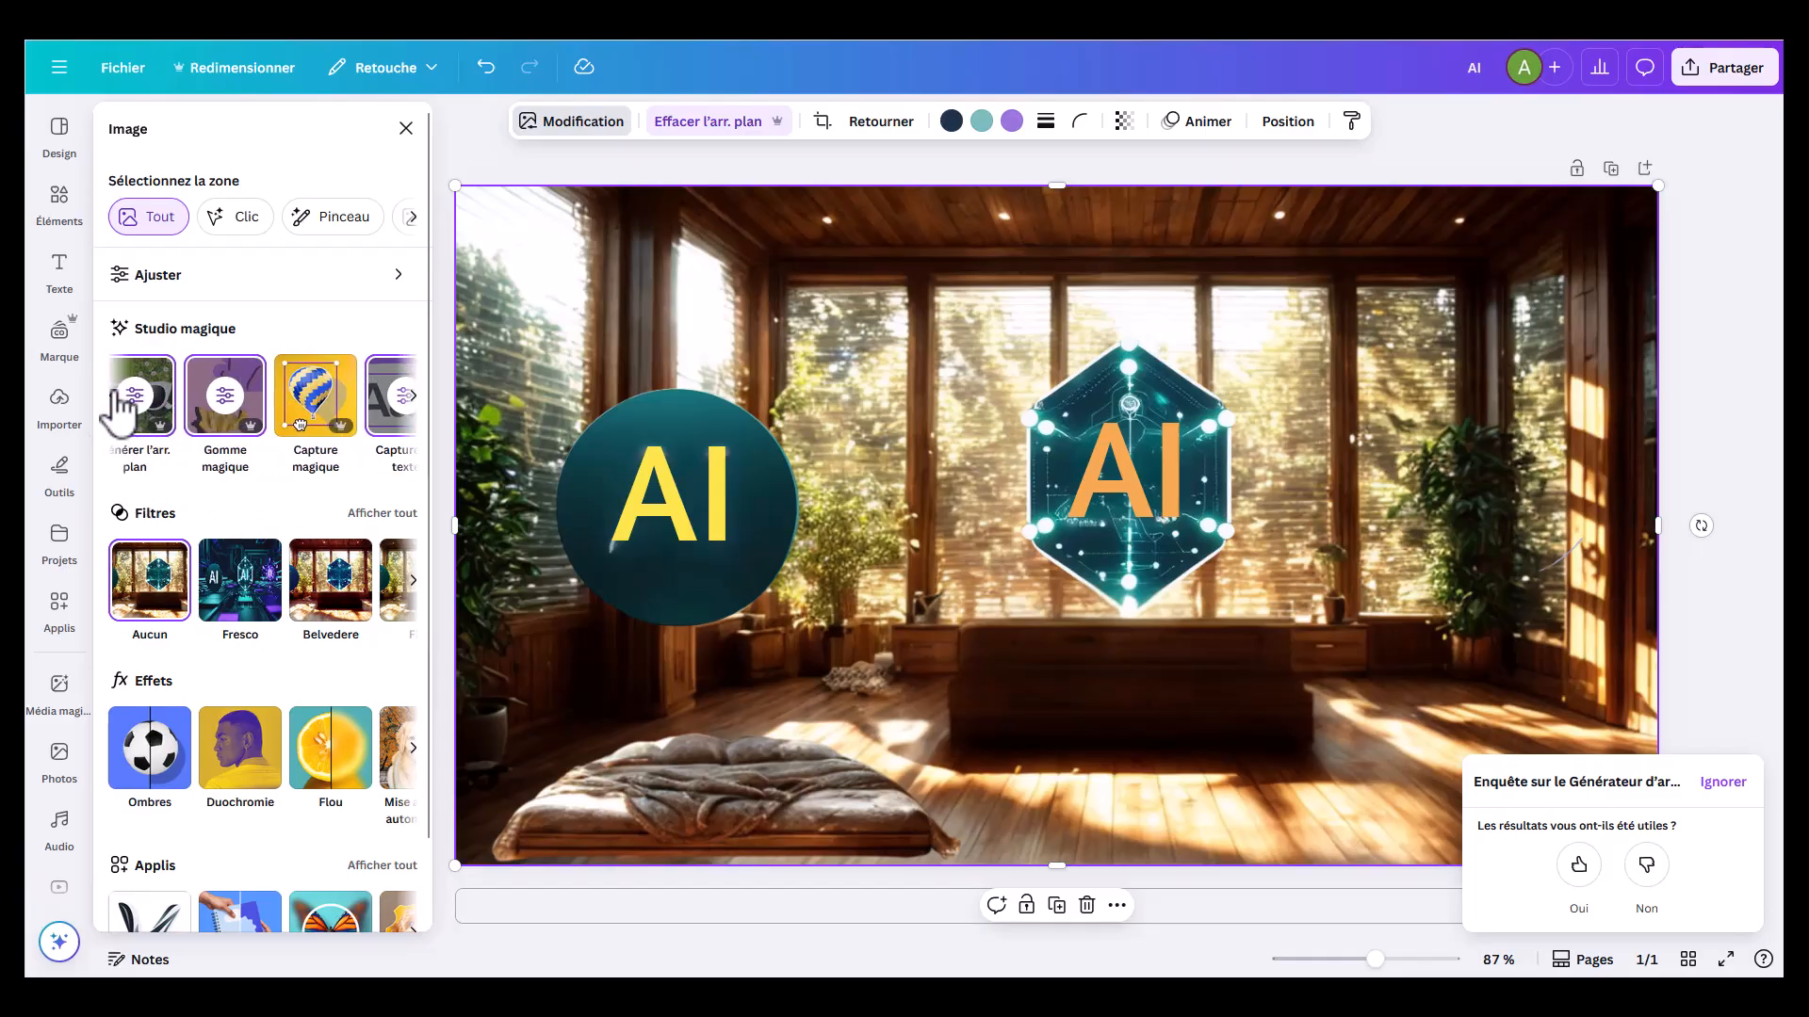
{"action": "left_click", "coordinate": [114, 399]}
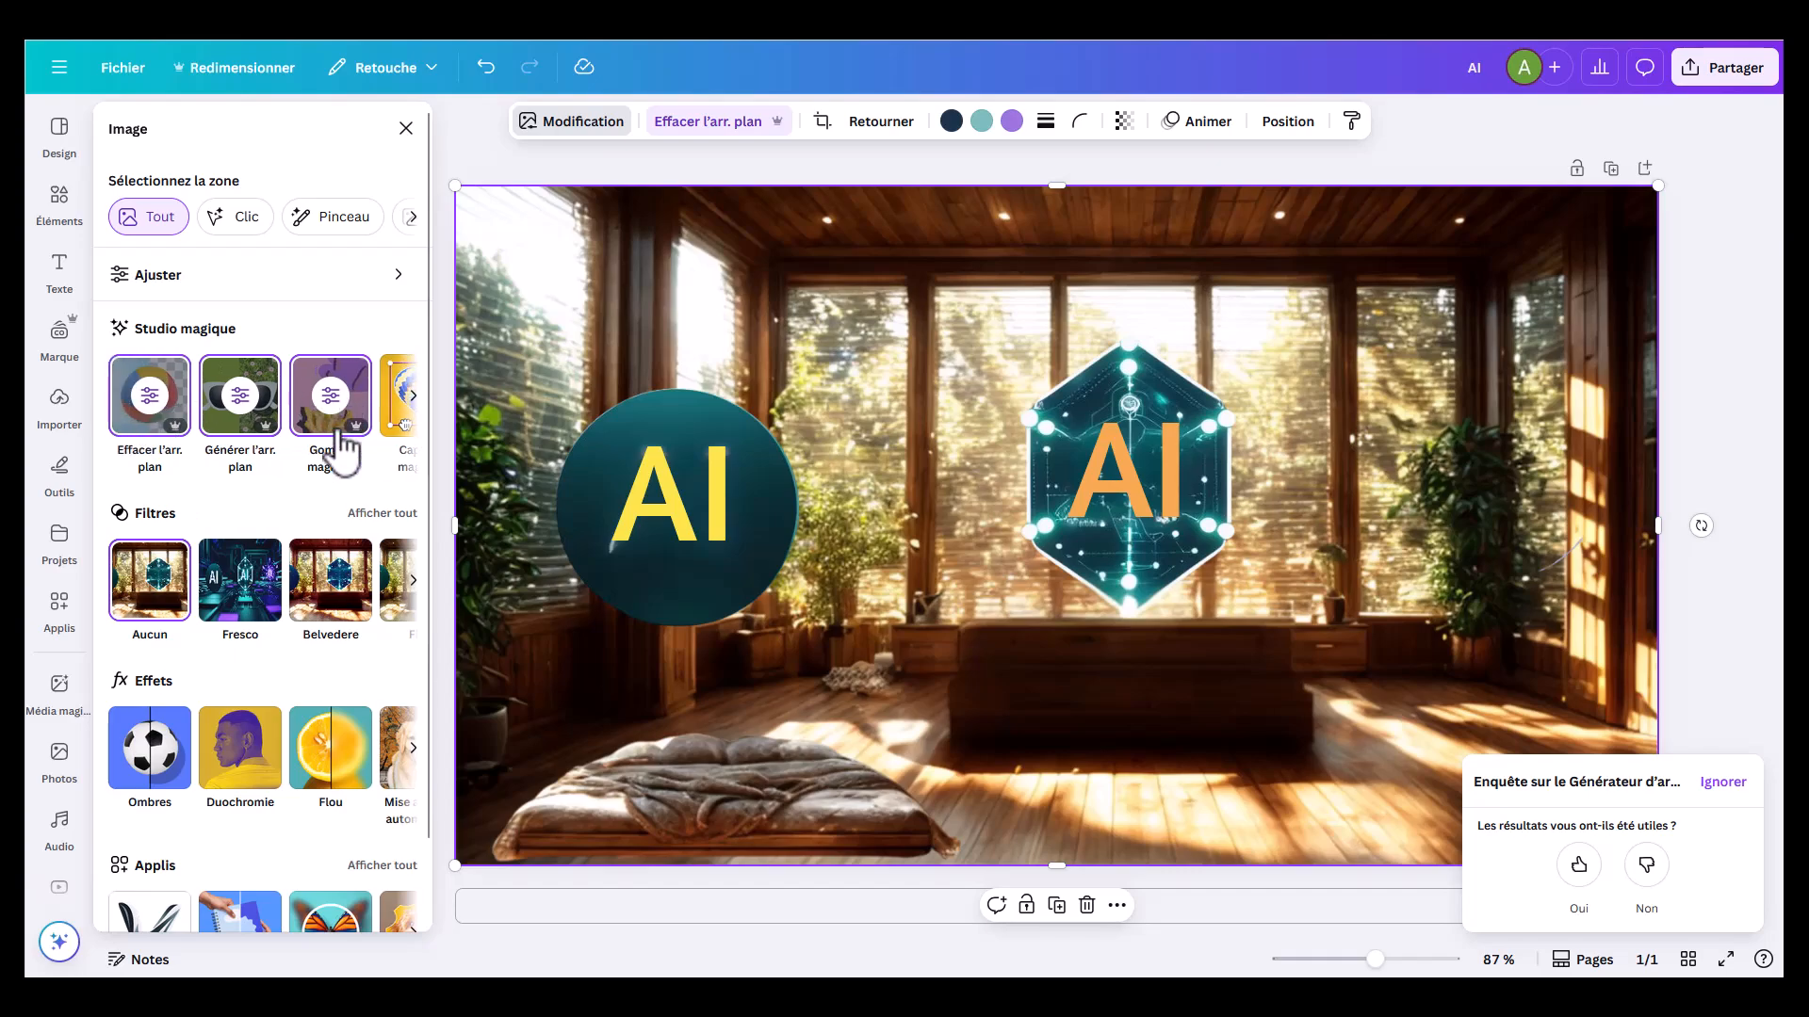
Step: Erase the large dark wooden block beneath the hexagonal logo by brushing over it with Magic Eraser (Gomme magique)
{"action": "left_click", "coordinate": [344, 448]}
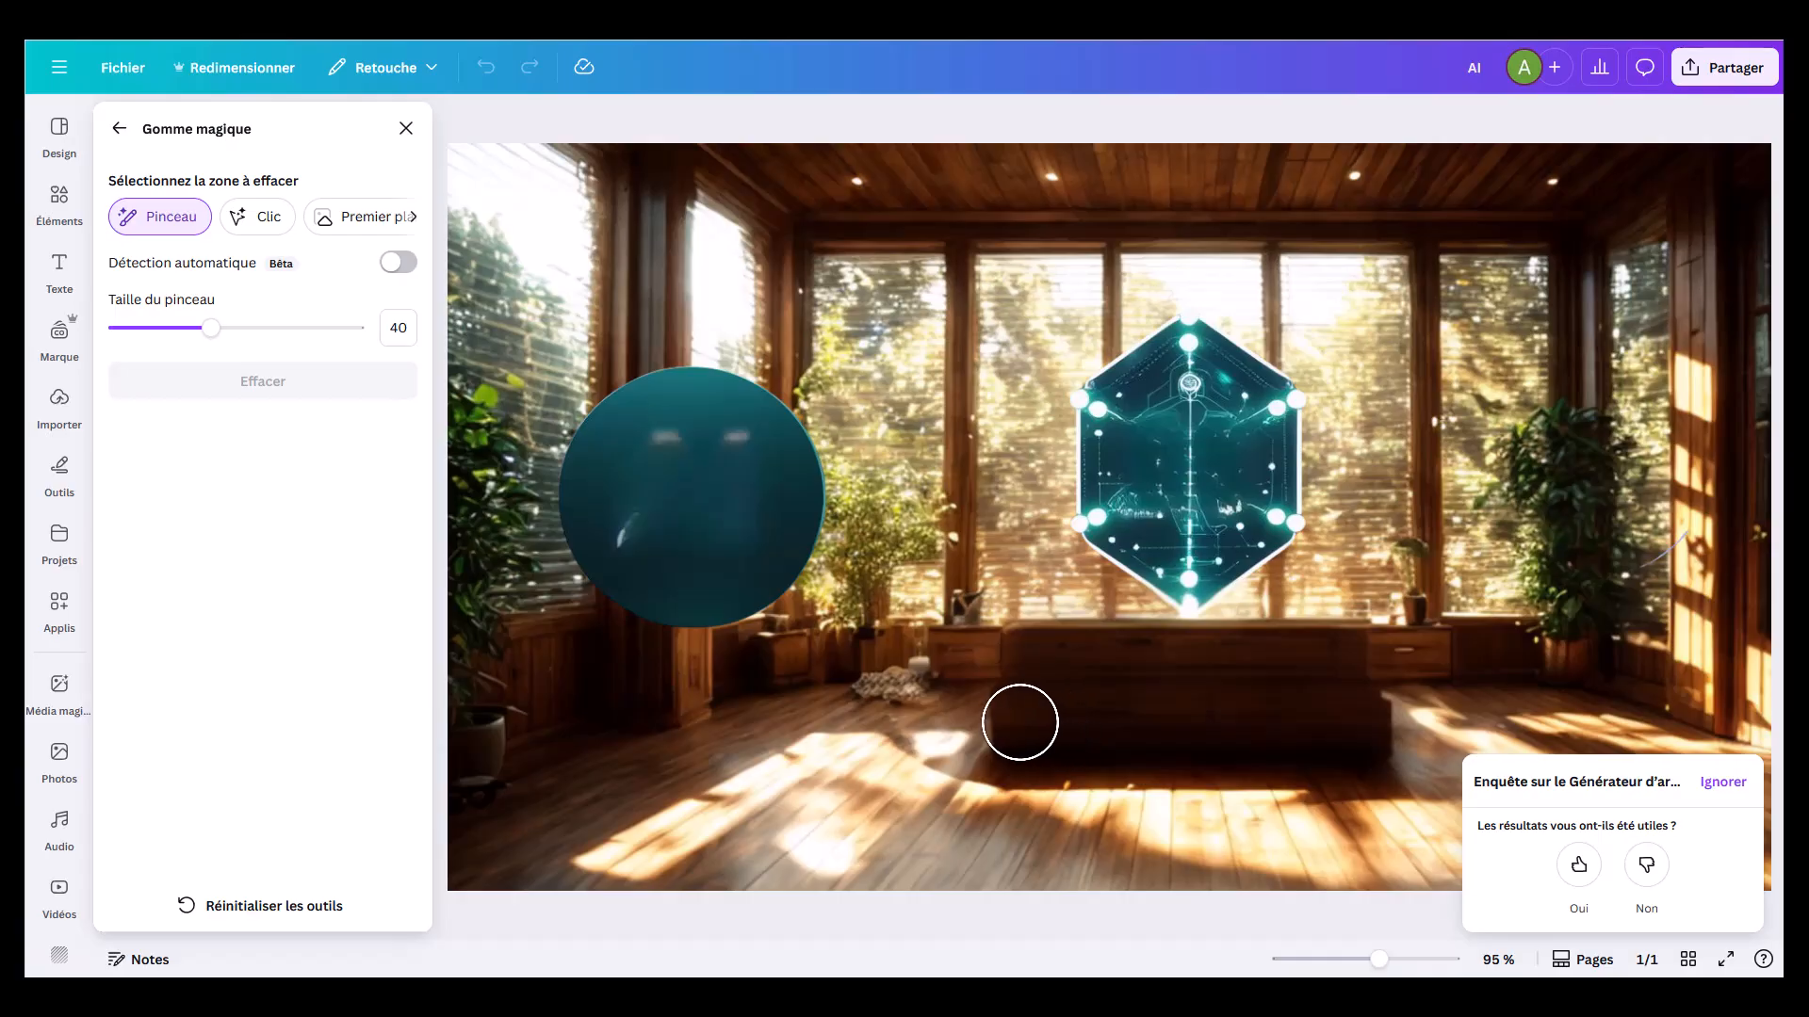
{"action": "mouse_move", "coordinate": [1034, 719]}
{"action": "left_mouse_down"}
{"action": "mouse_move", "coordinate": [1000, 731]}
{"action": "mouse_move", "coordinate": [1017, 659]}
{"action": "mouse_move", "coordinate": [1224, 634]}
{"action": "mouse_move", "coordinate": [1360, 646]}
{"action": "mouse_move", "coordinate": [1363, 715]}
{"action": "mouse_move", "coordinate": [1324, 755]}
{"action": "mouse_move", "coordinate": [1061, 751]}
{"action": "mouse_move", "coordinate": [1029, 707]}
{"action": "mouse_move", "coordinate": [1333, 710]}
{"action": "mouse_move", "coordinate": [1275, 710]}
{"action": "left_mouse_up"}
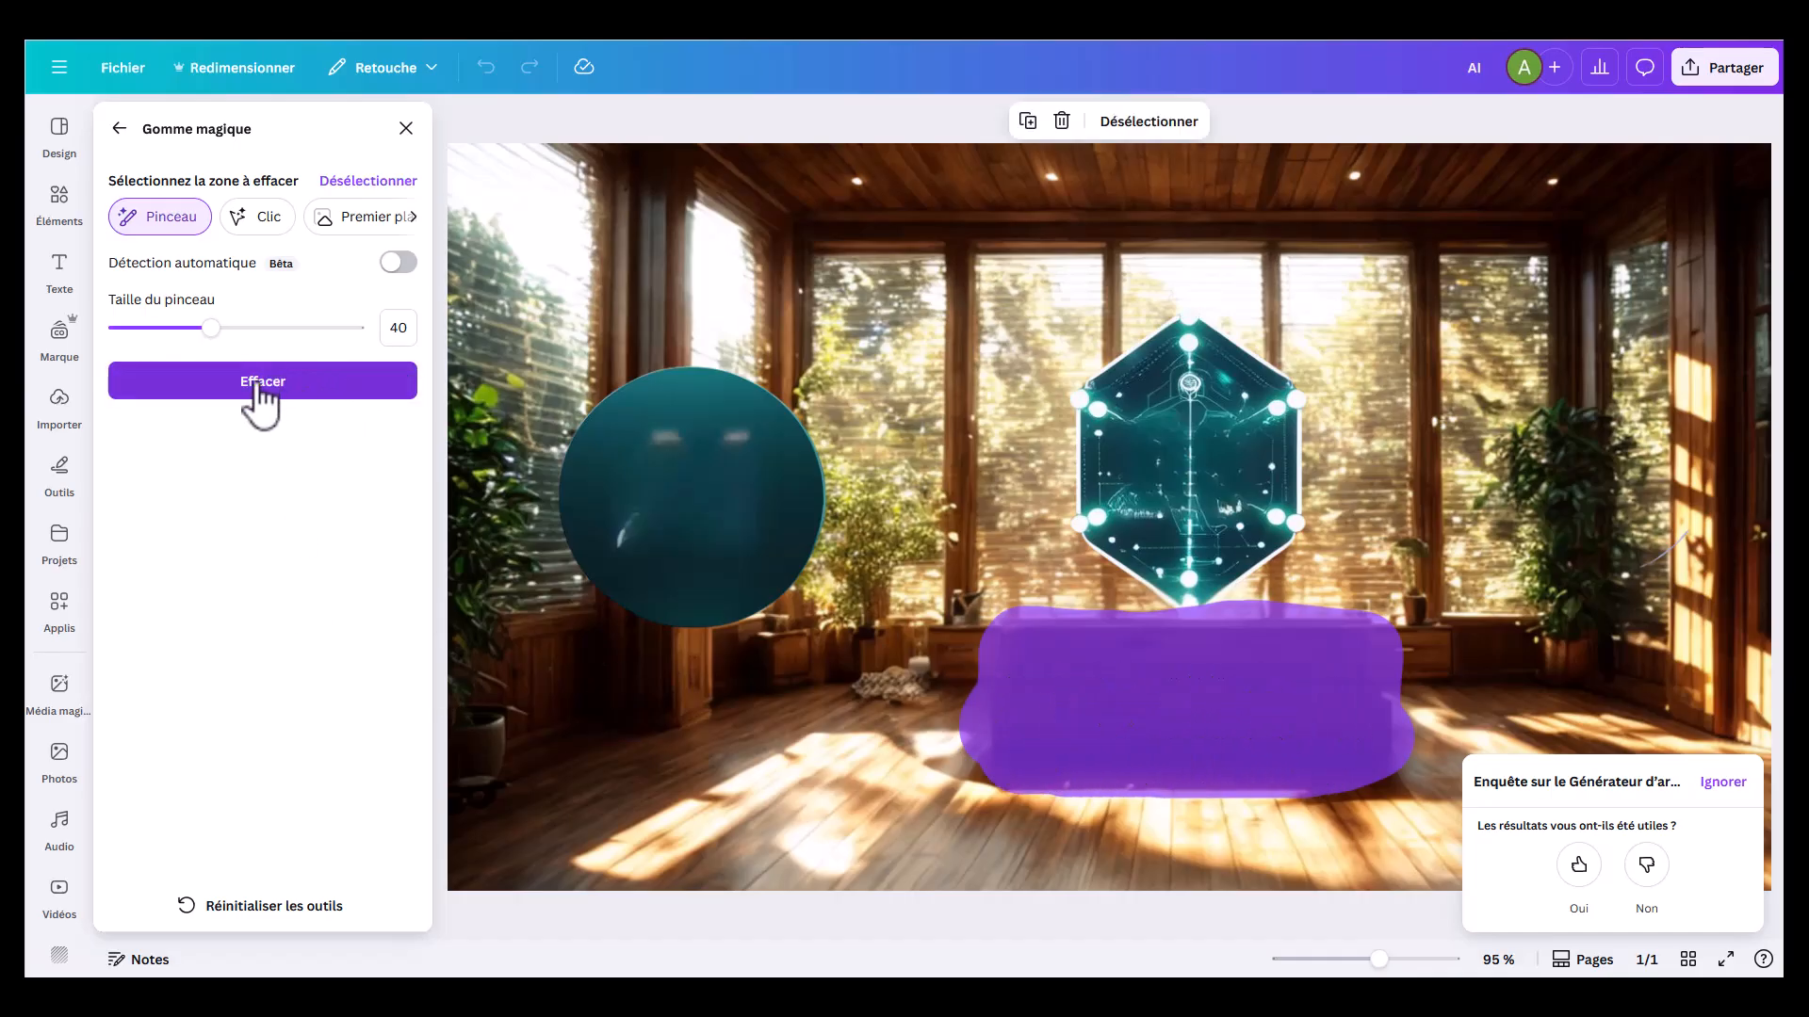
{"action": "left_click", "coordinate": [256, 384]}
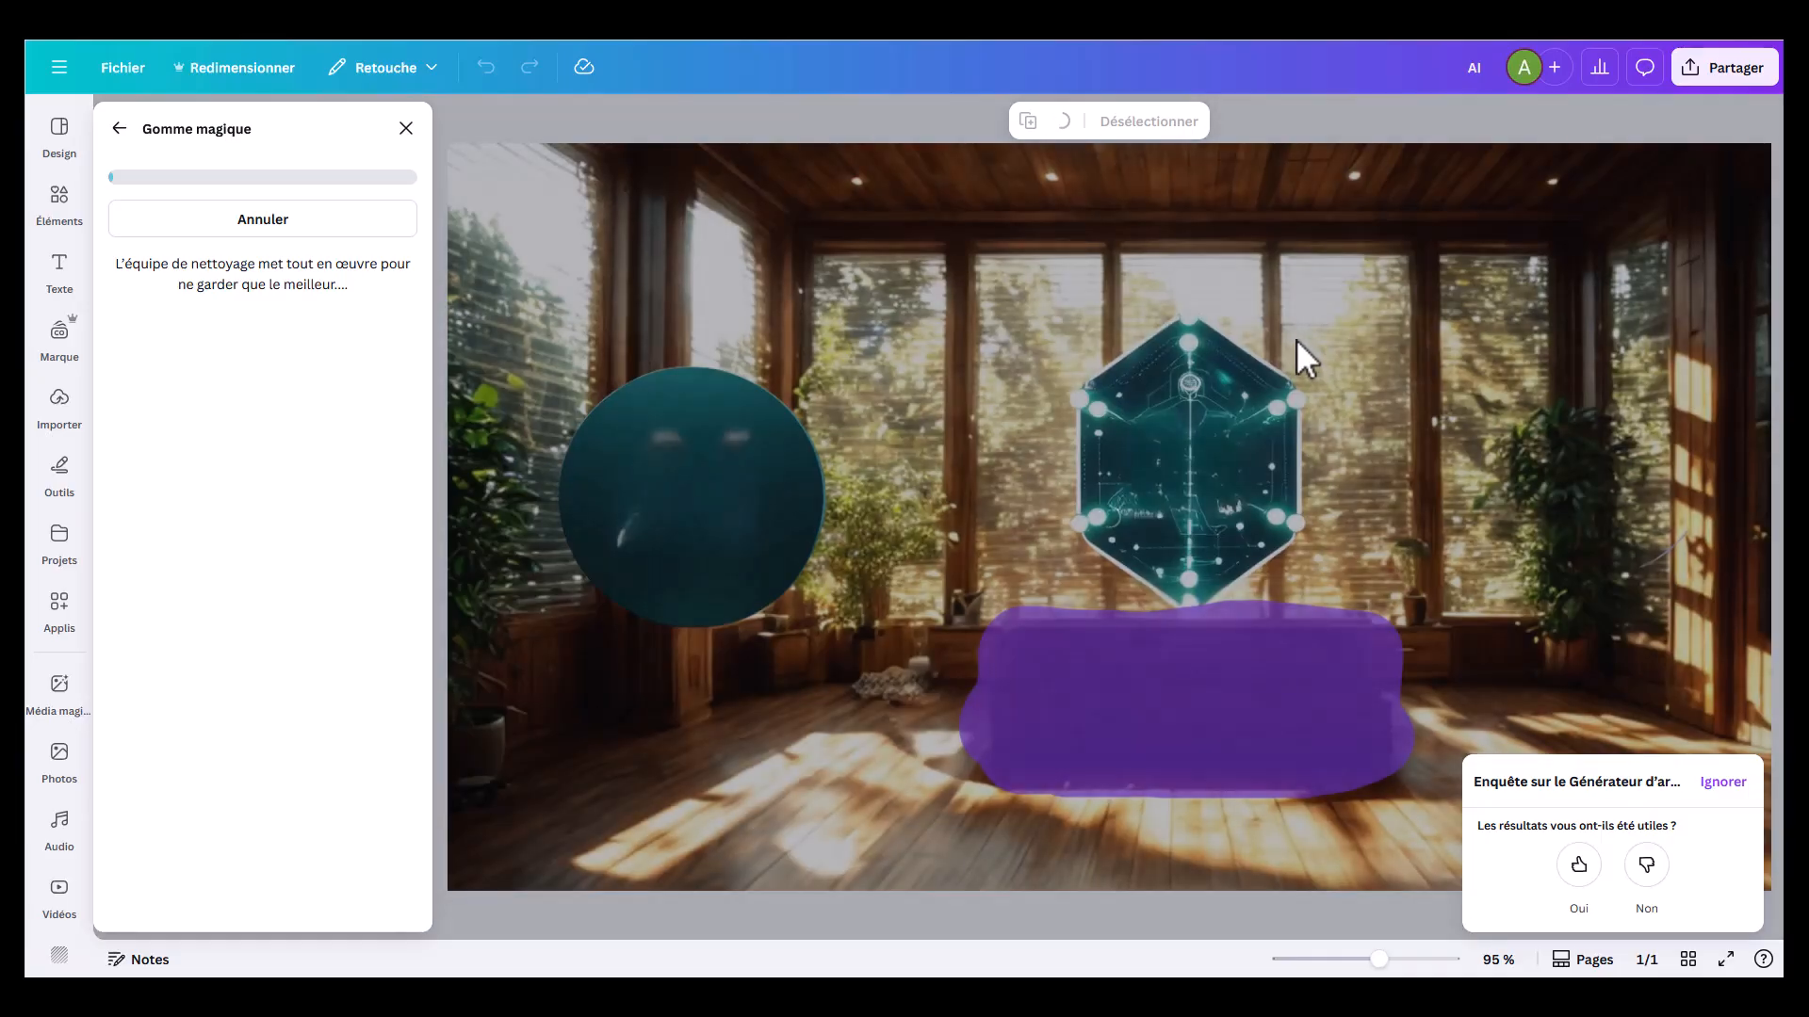